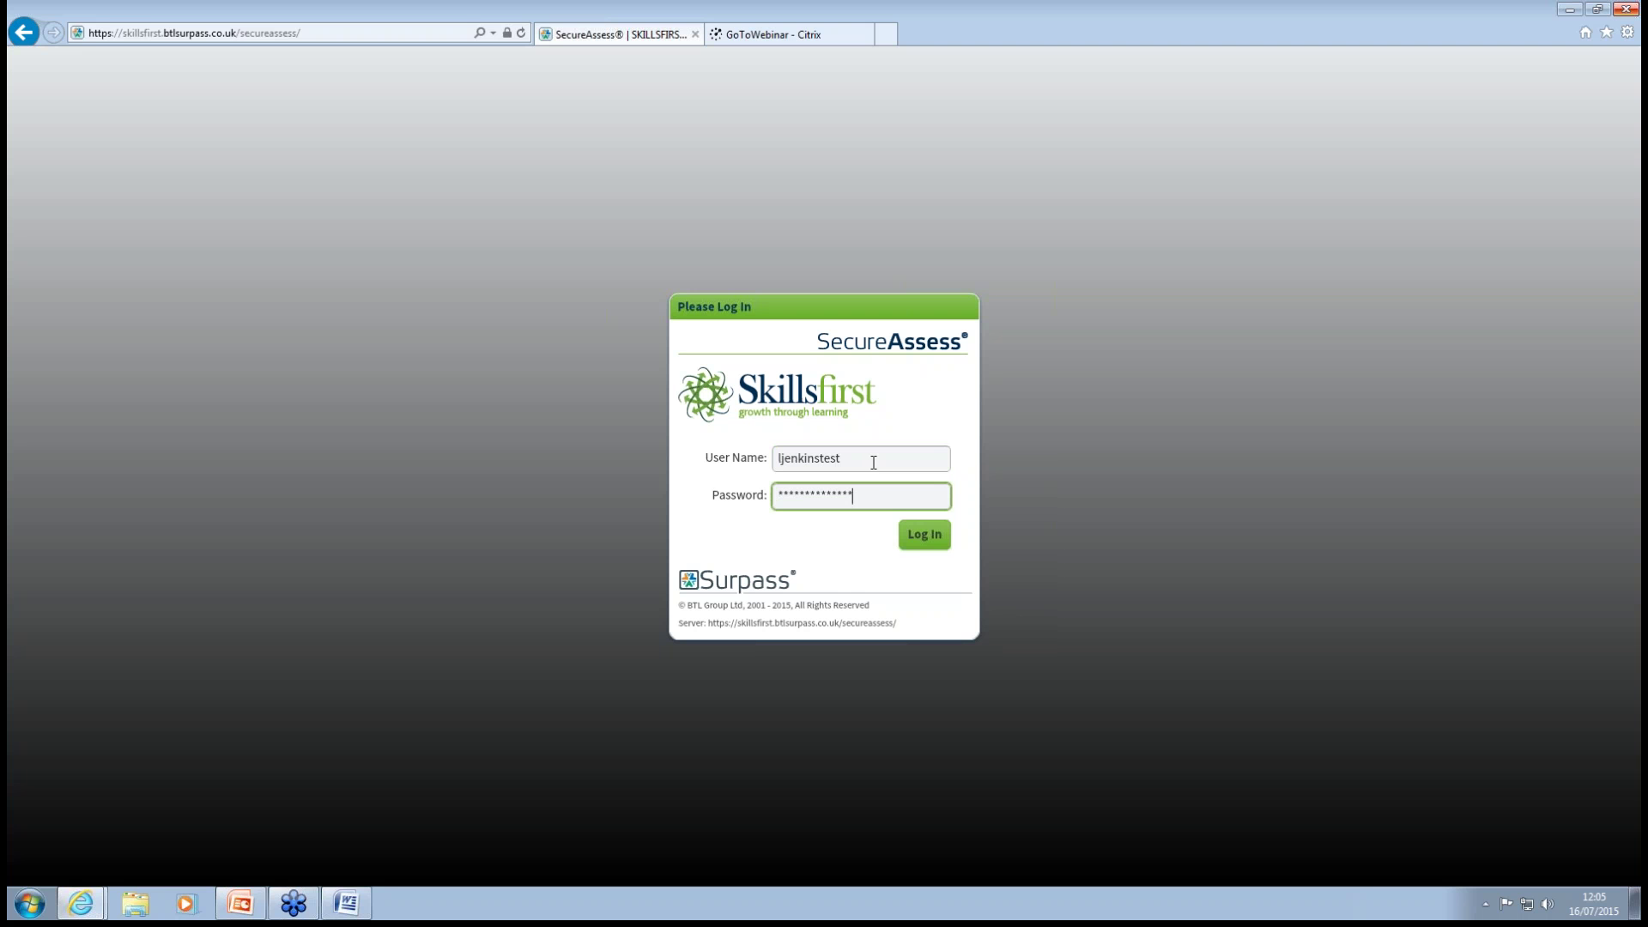
Submit the test account's user name and password to log in to SecureAssess.
key("Return")
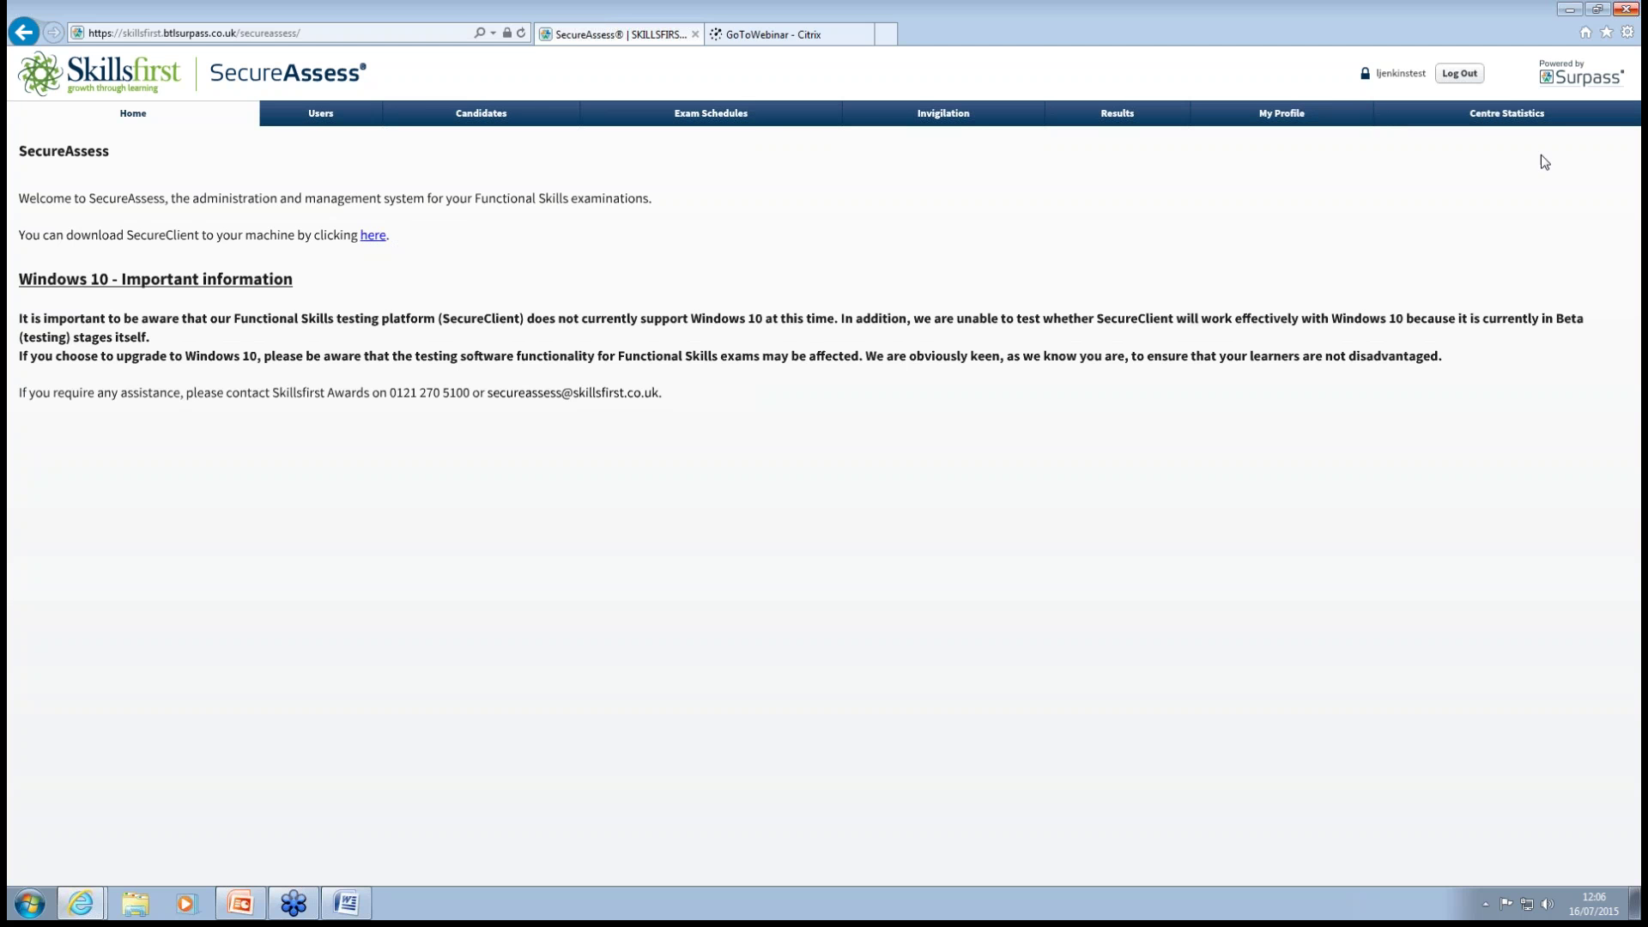
Go from the Home page to the Users list of 30 centre users.
left_click(310, 119)
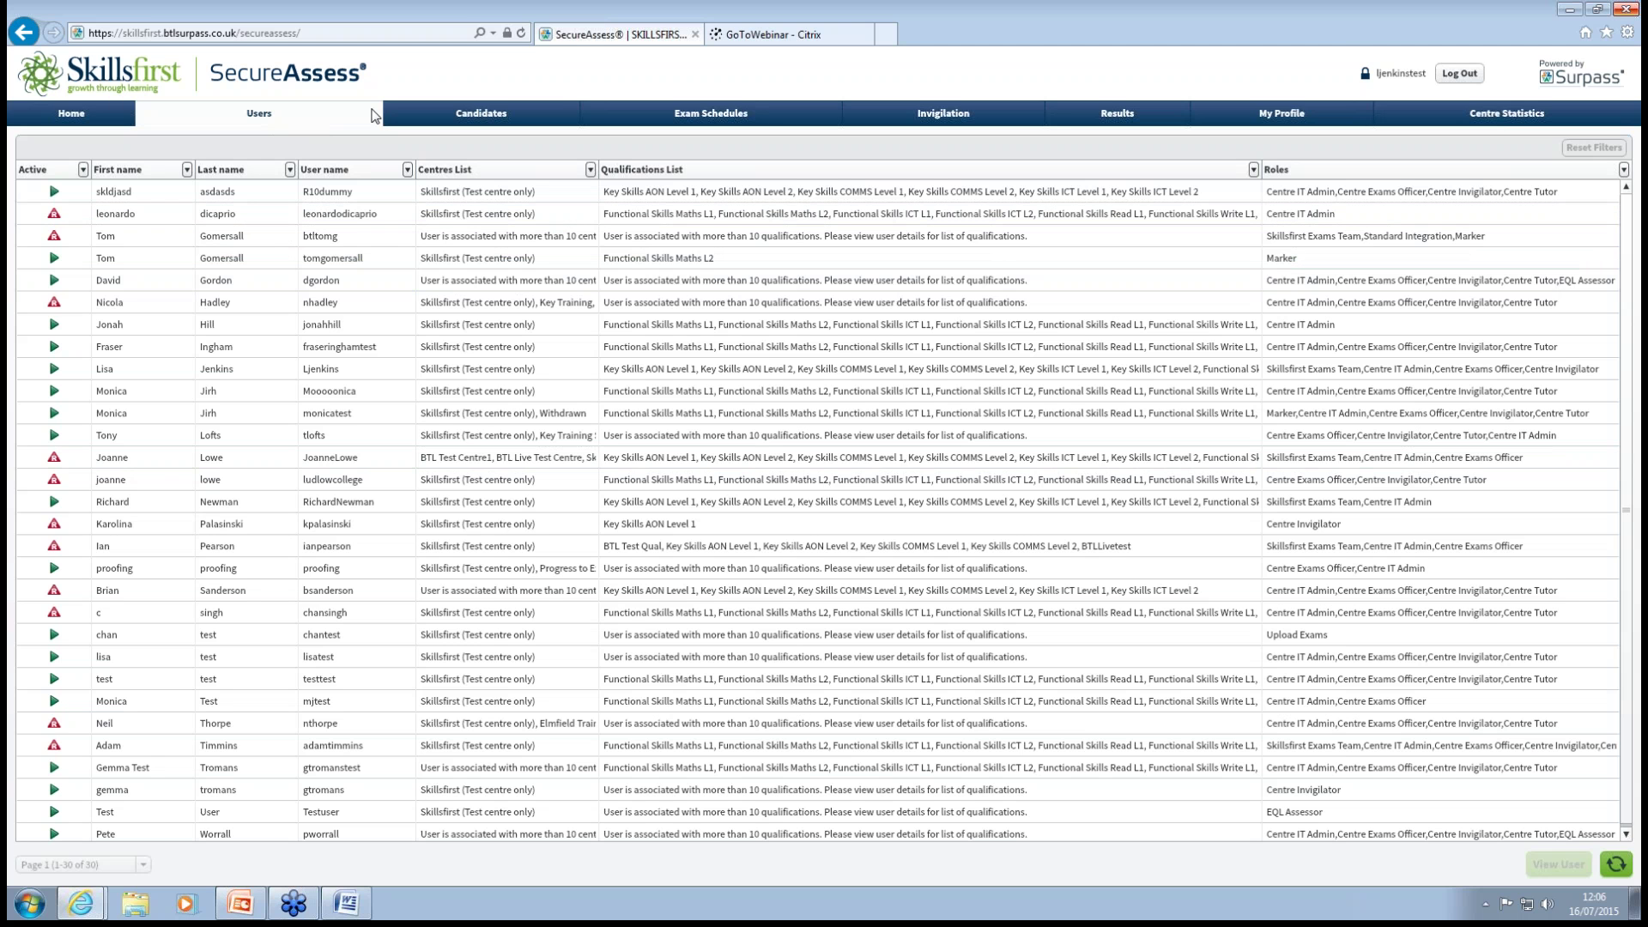
Review the Candidates grid, then go to the Exam Schedules list of 27 exams.
left_click(481, 117)
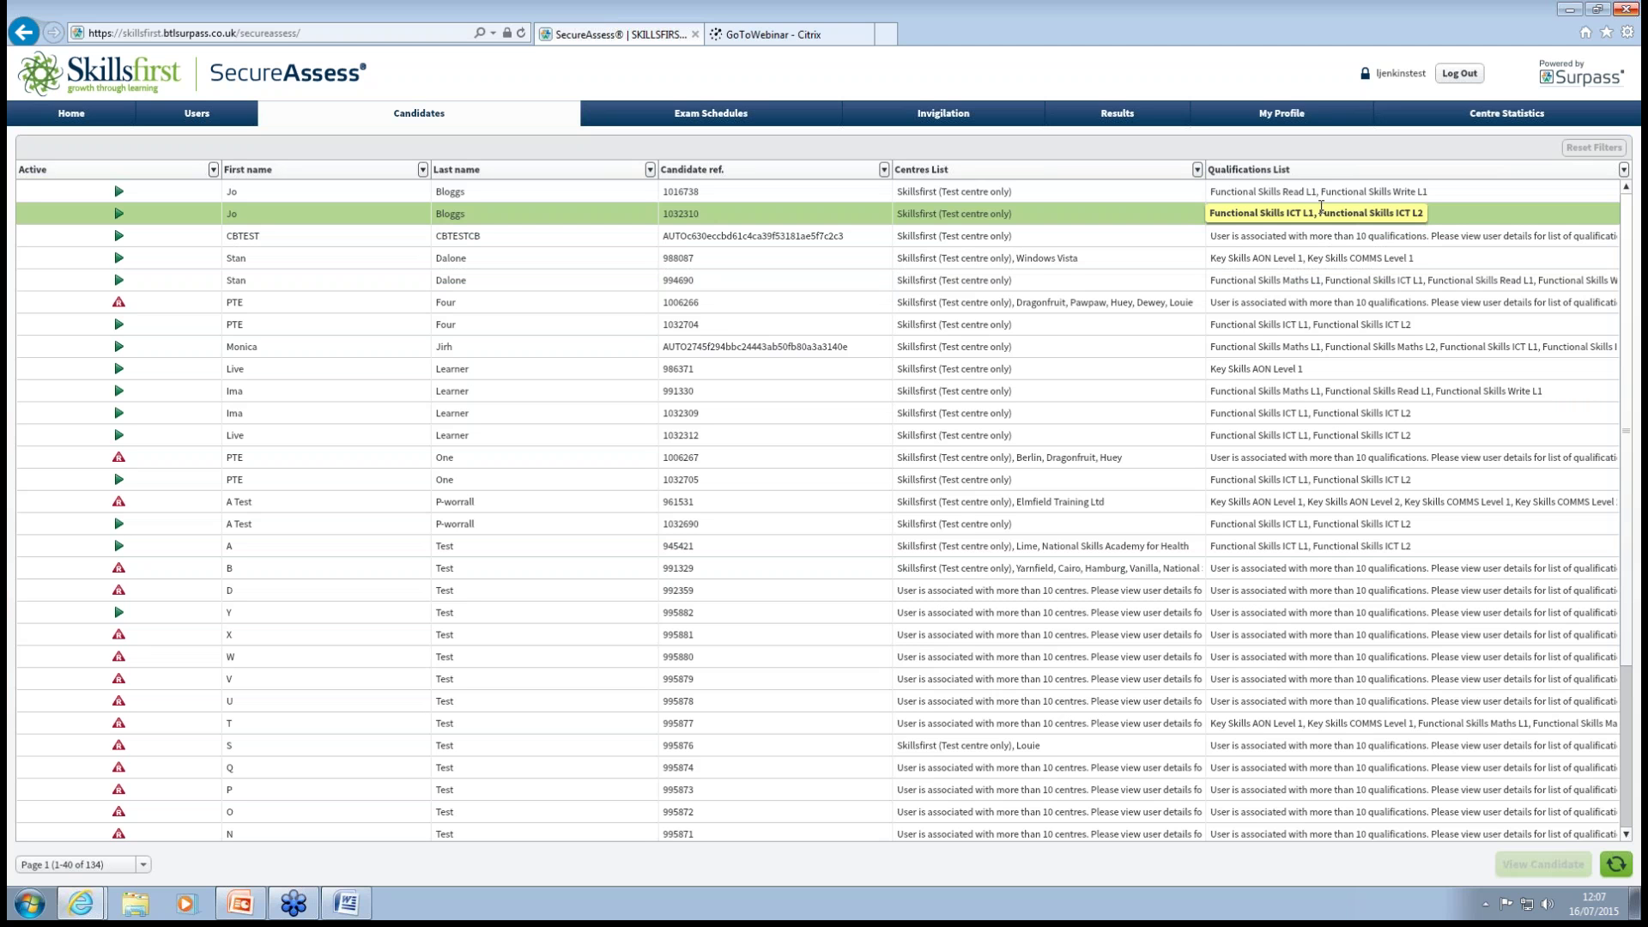
left_click(721, 120)
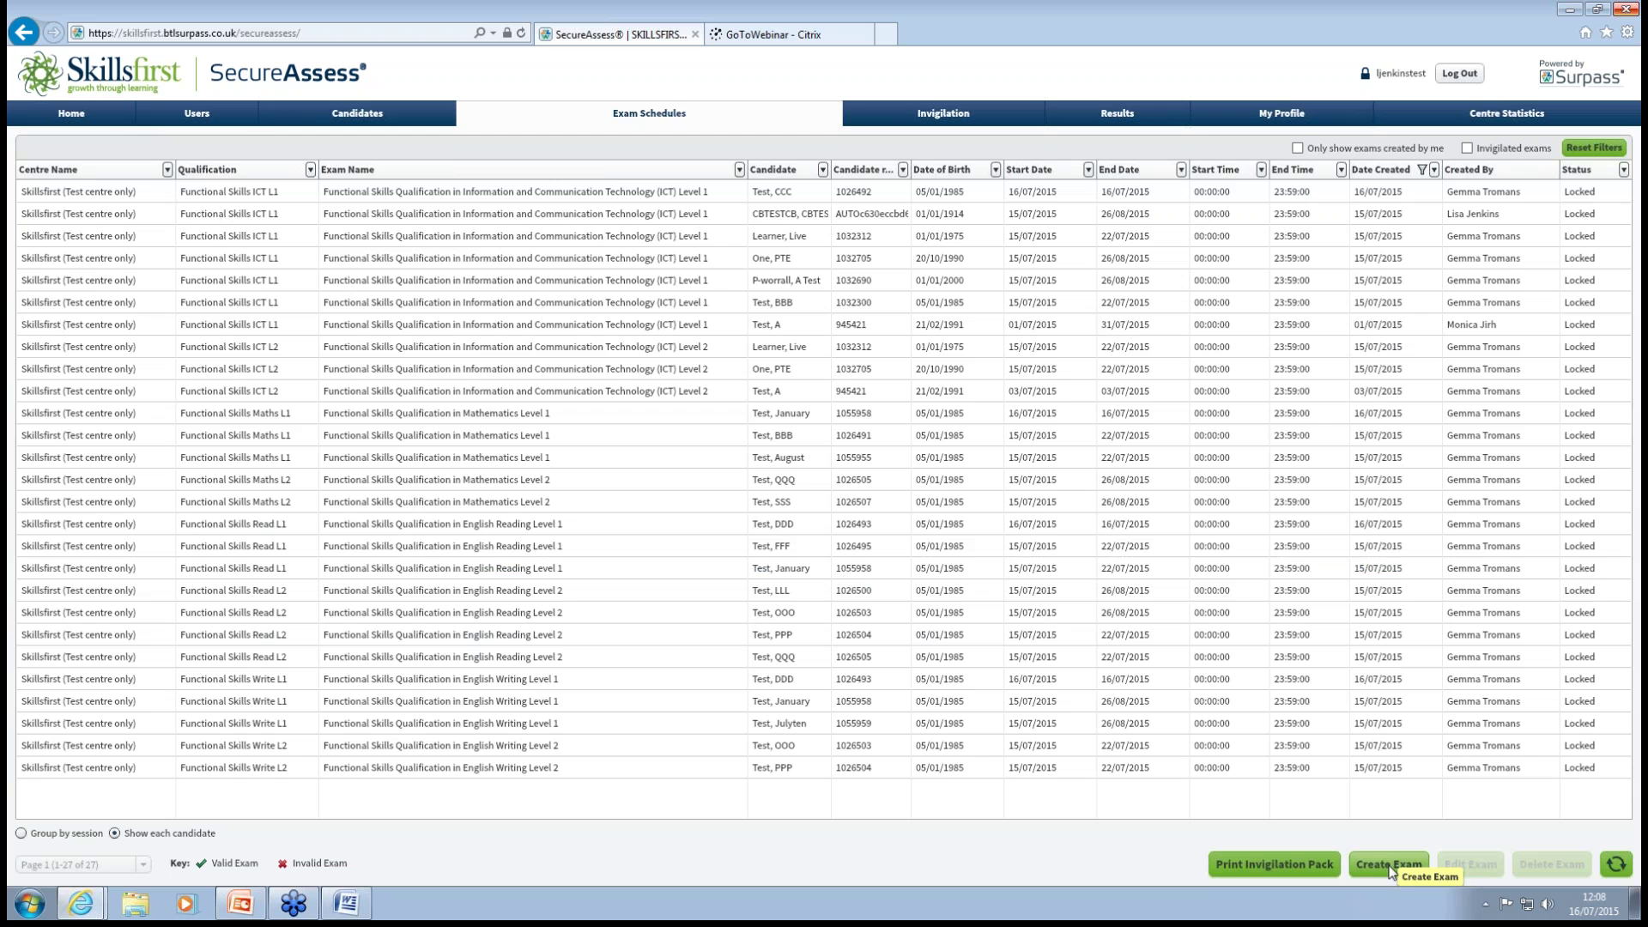
Launch the Schedule Exam Wizard with Create Exam, reaching the Select Centre step.
left_click(1392, 867)
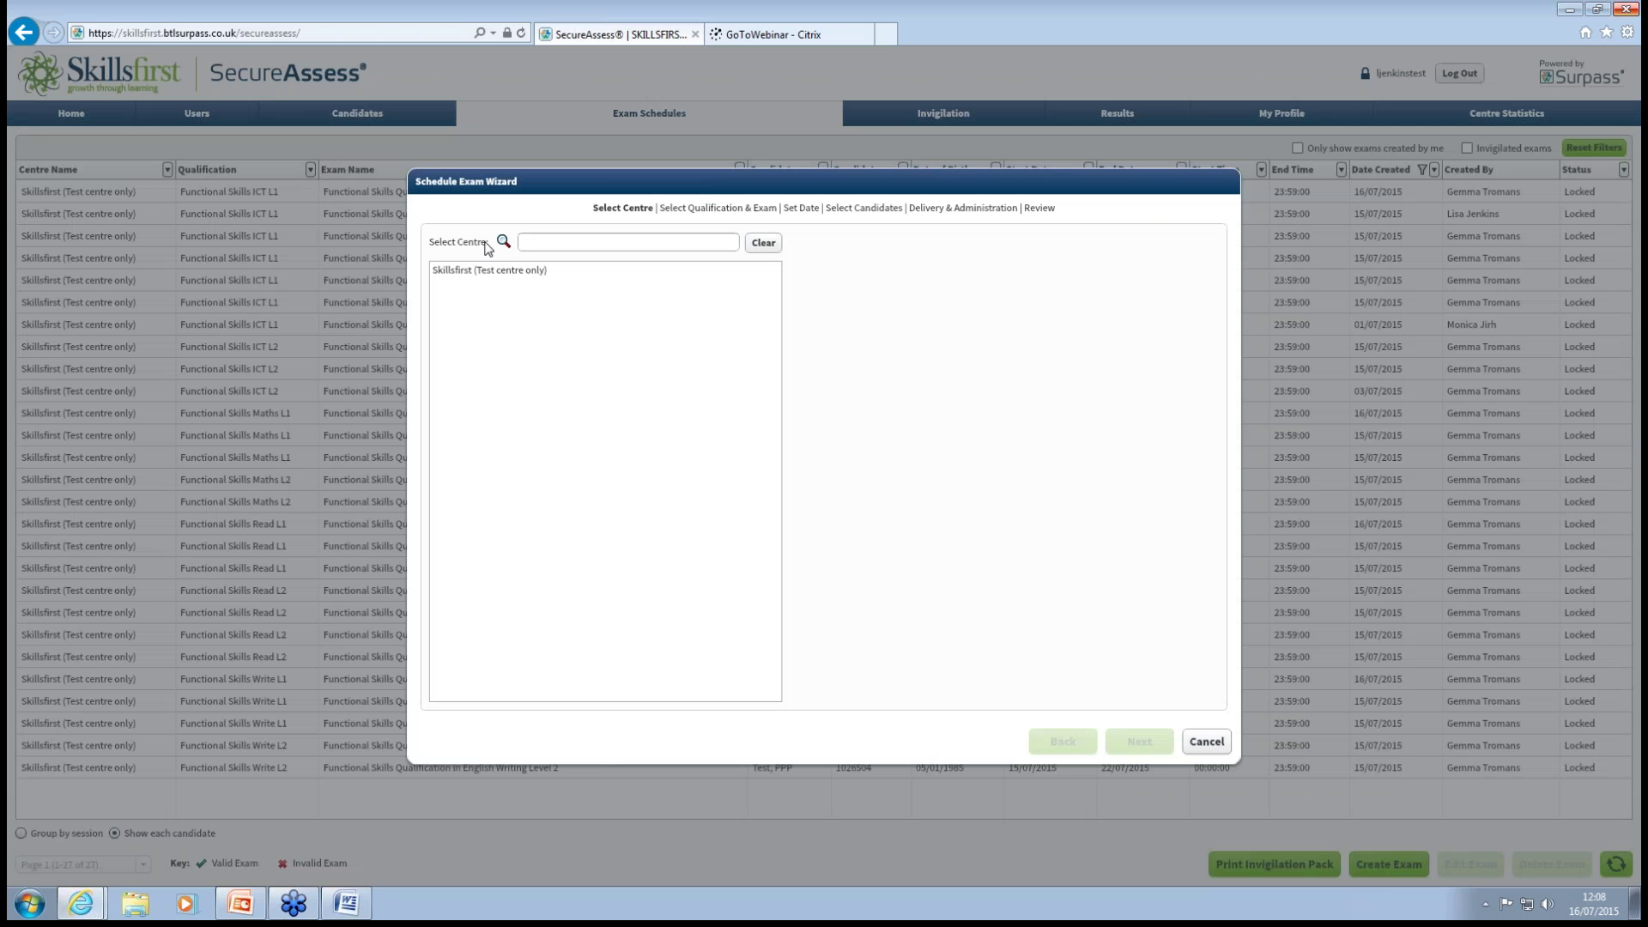
Pick the Skillsfirst (Test centre only) centre and the Functional Skills Maths L1 Mathematics Level 1 exam.
left_click(502, 273)
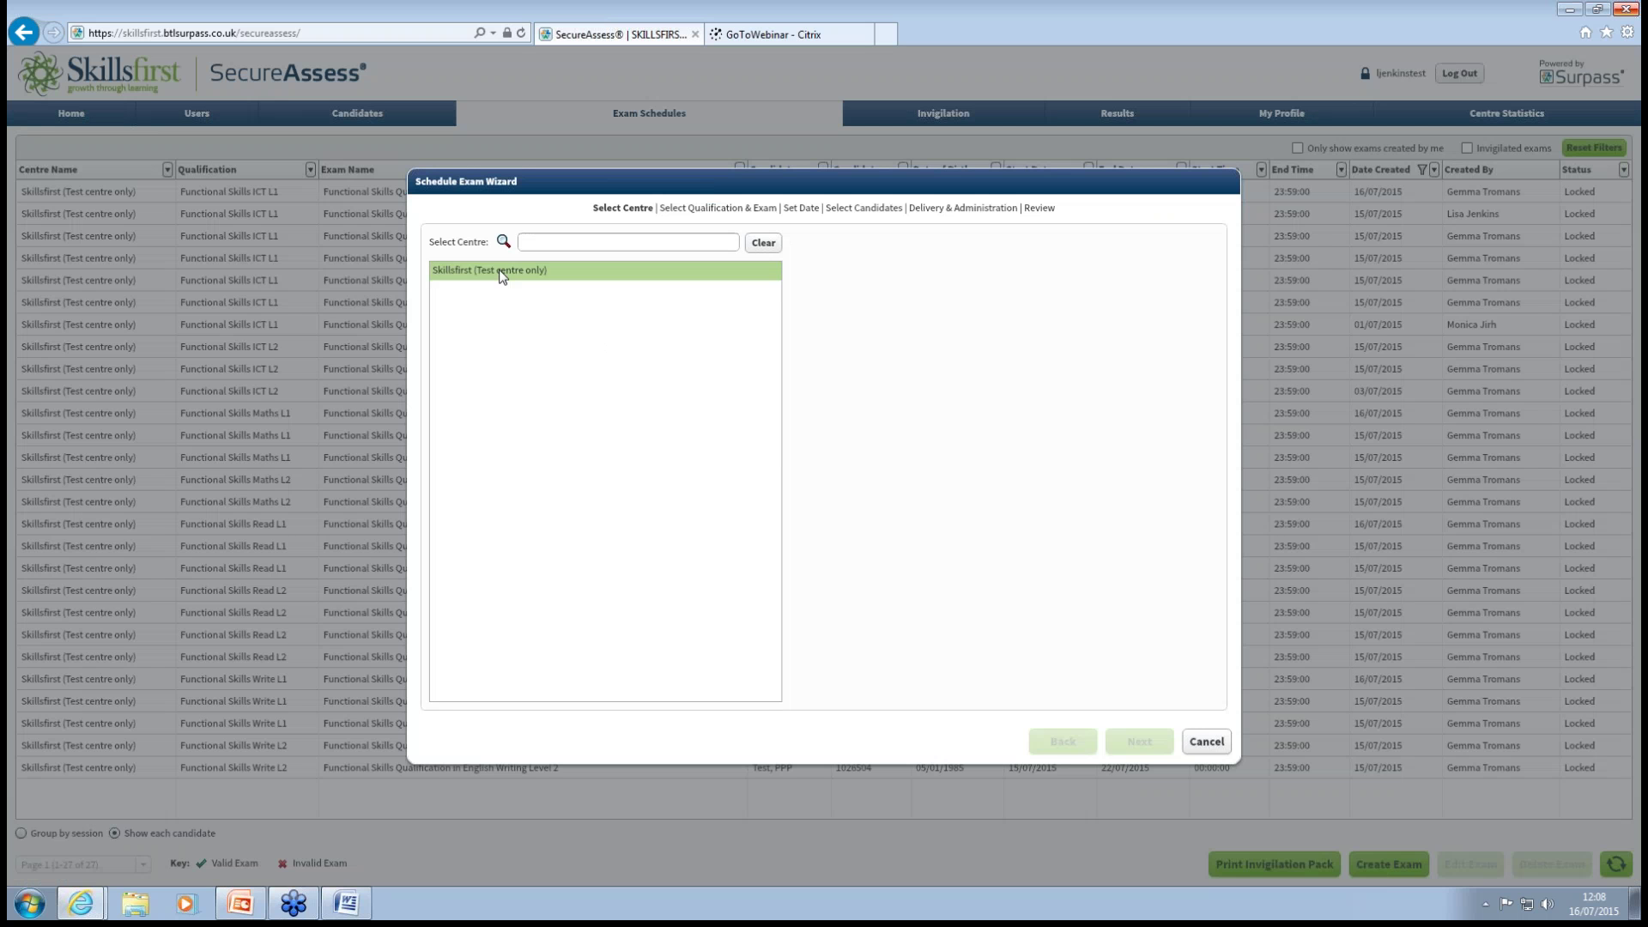
left_click(502, 273)
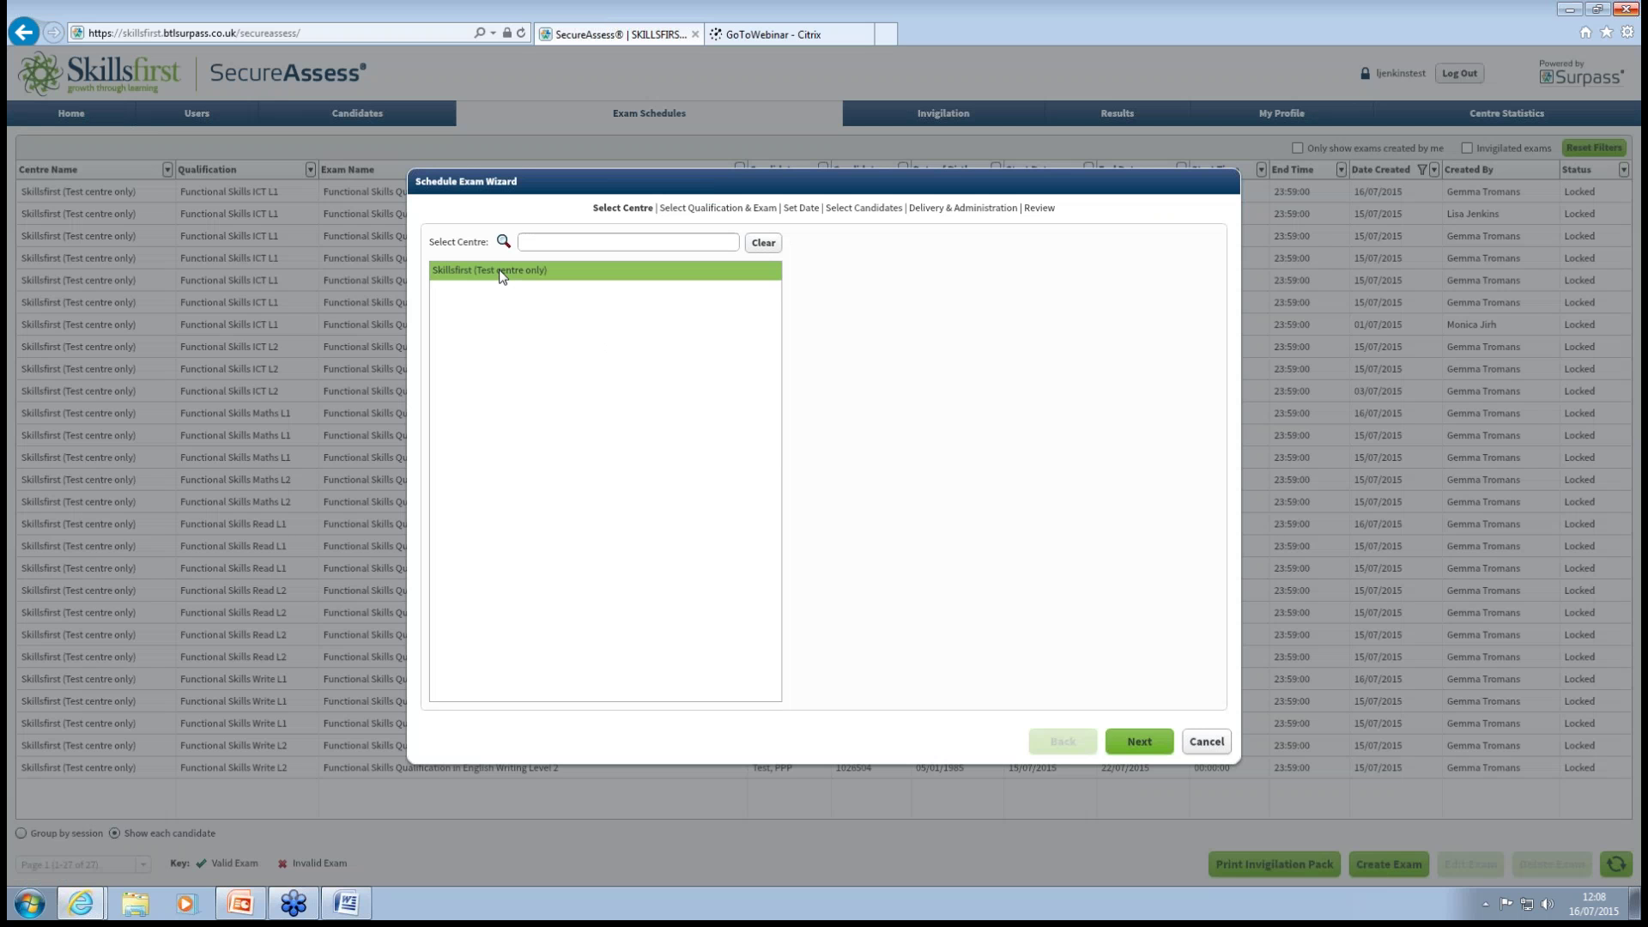
left_click(1136, 739)
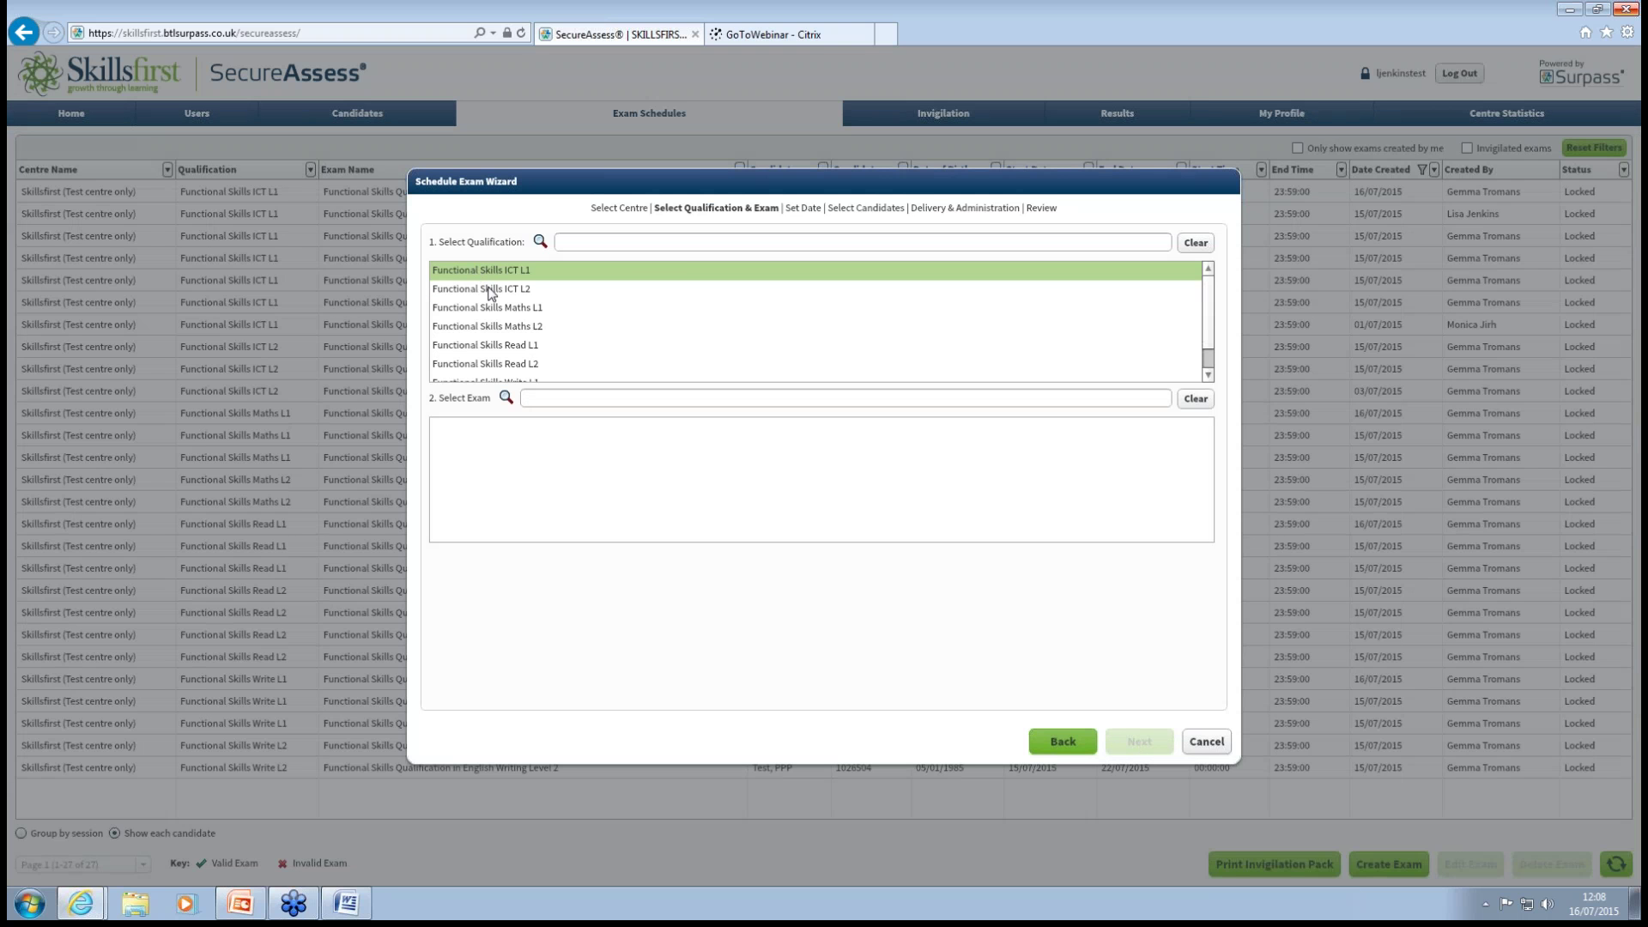
left_click(531, 305)
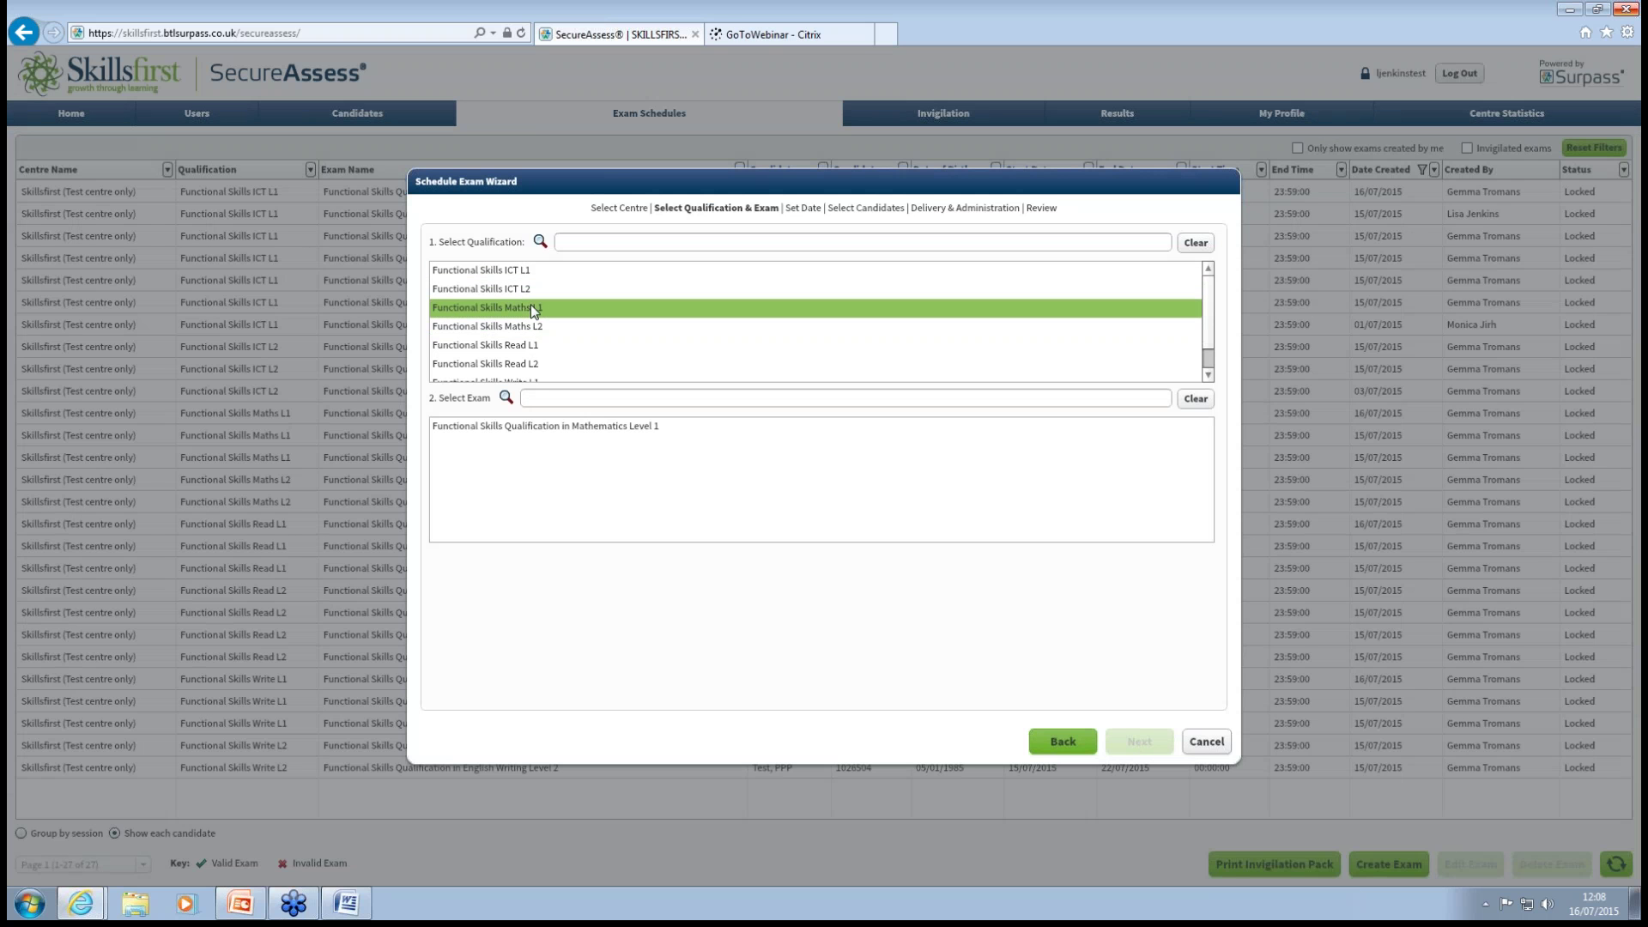
left_click(593, 424)
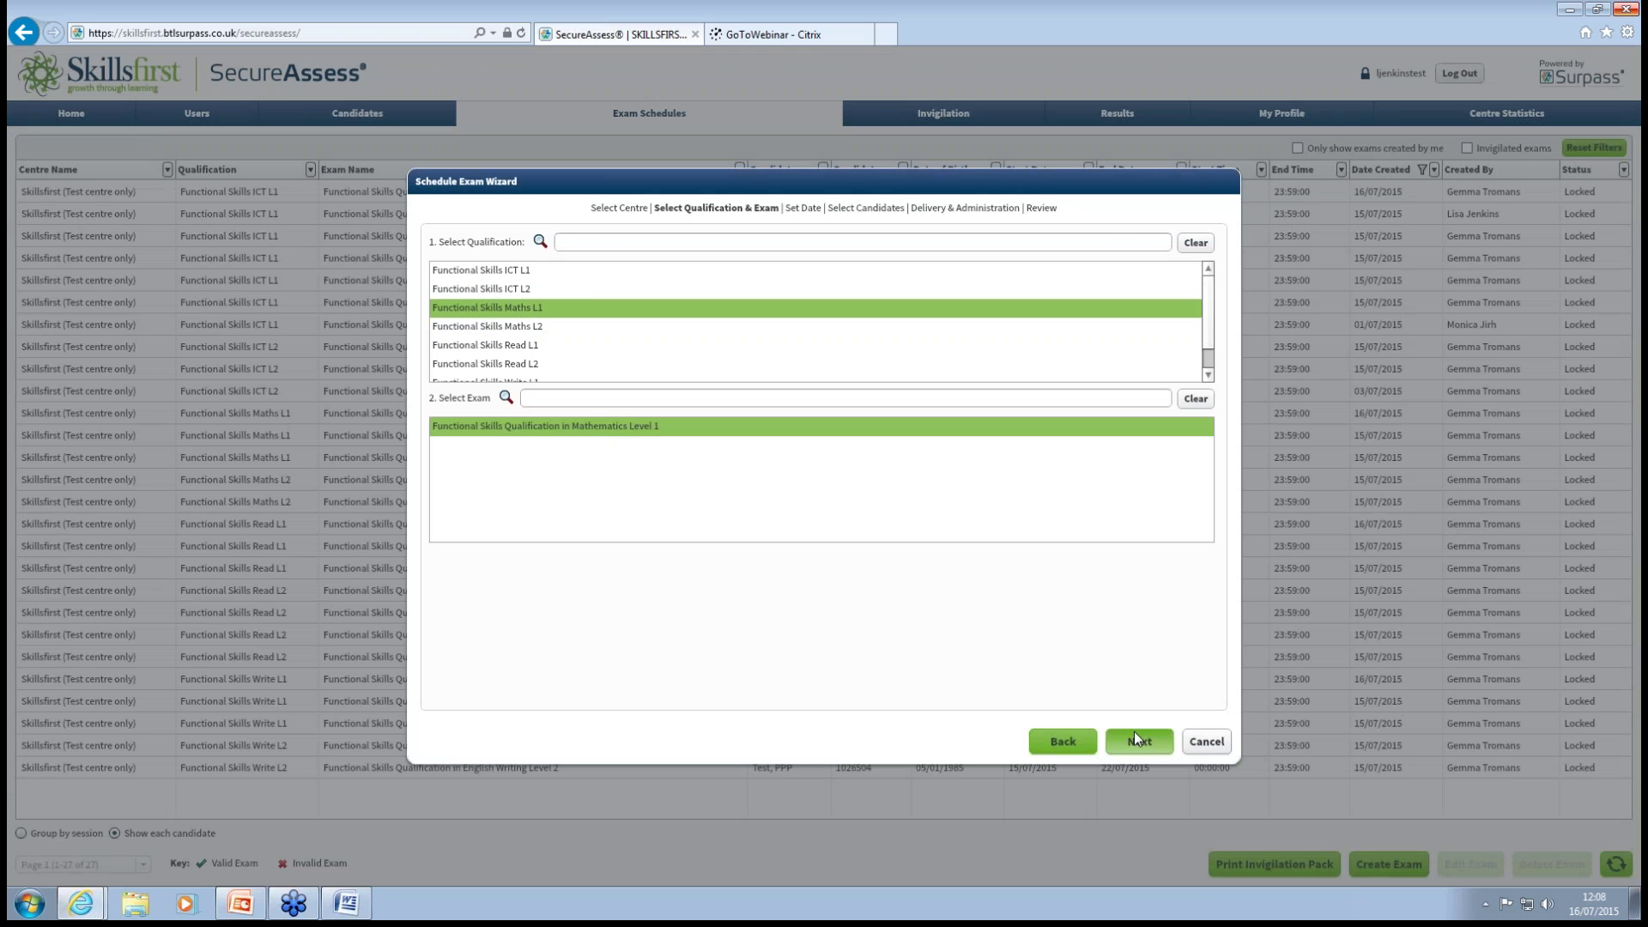
left_click(1135, 738)
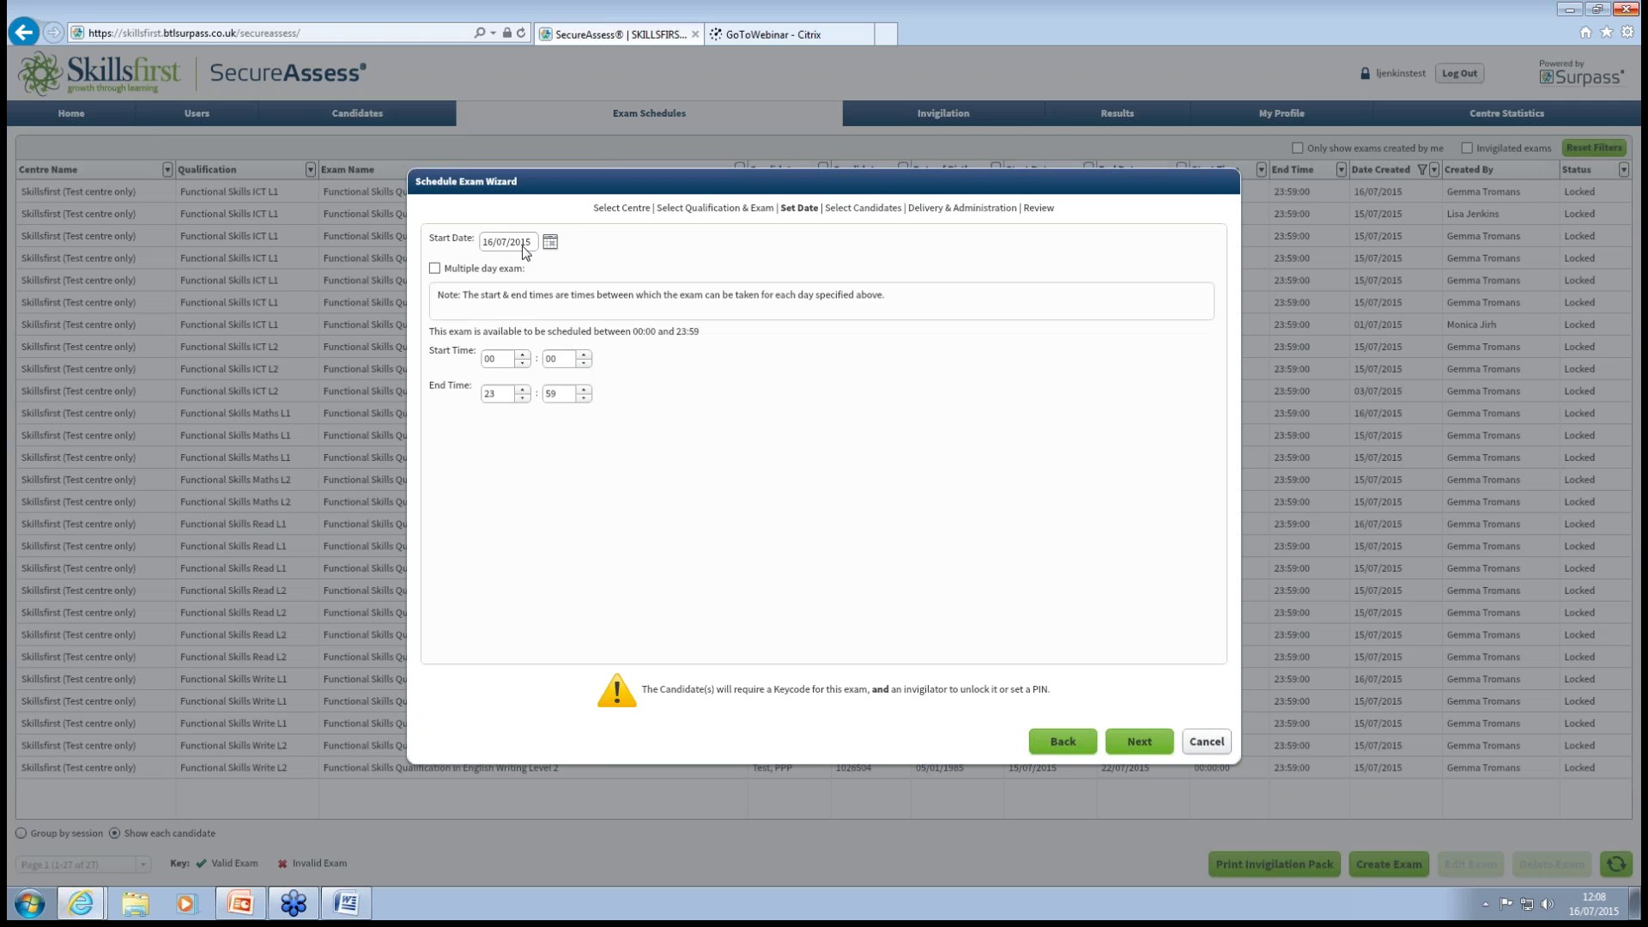
Make it a multiple-day exam from 16/07/2015 to 27/08/2015 and proceed to candidate selection.
left_click(436, 269)
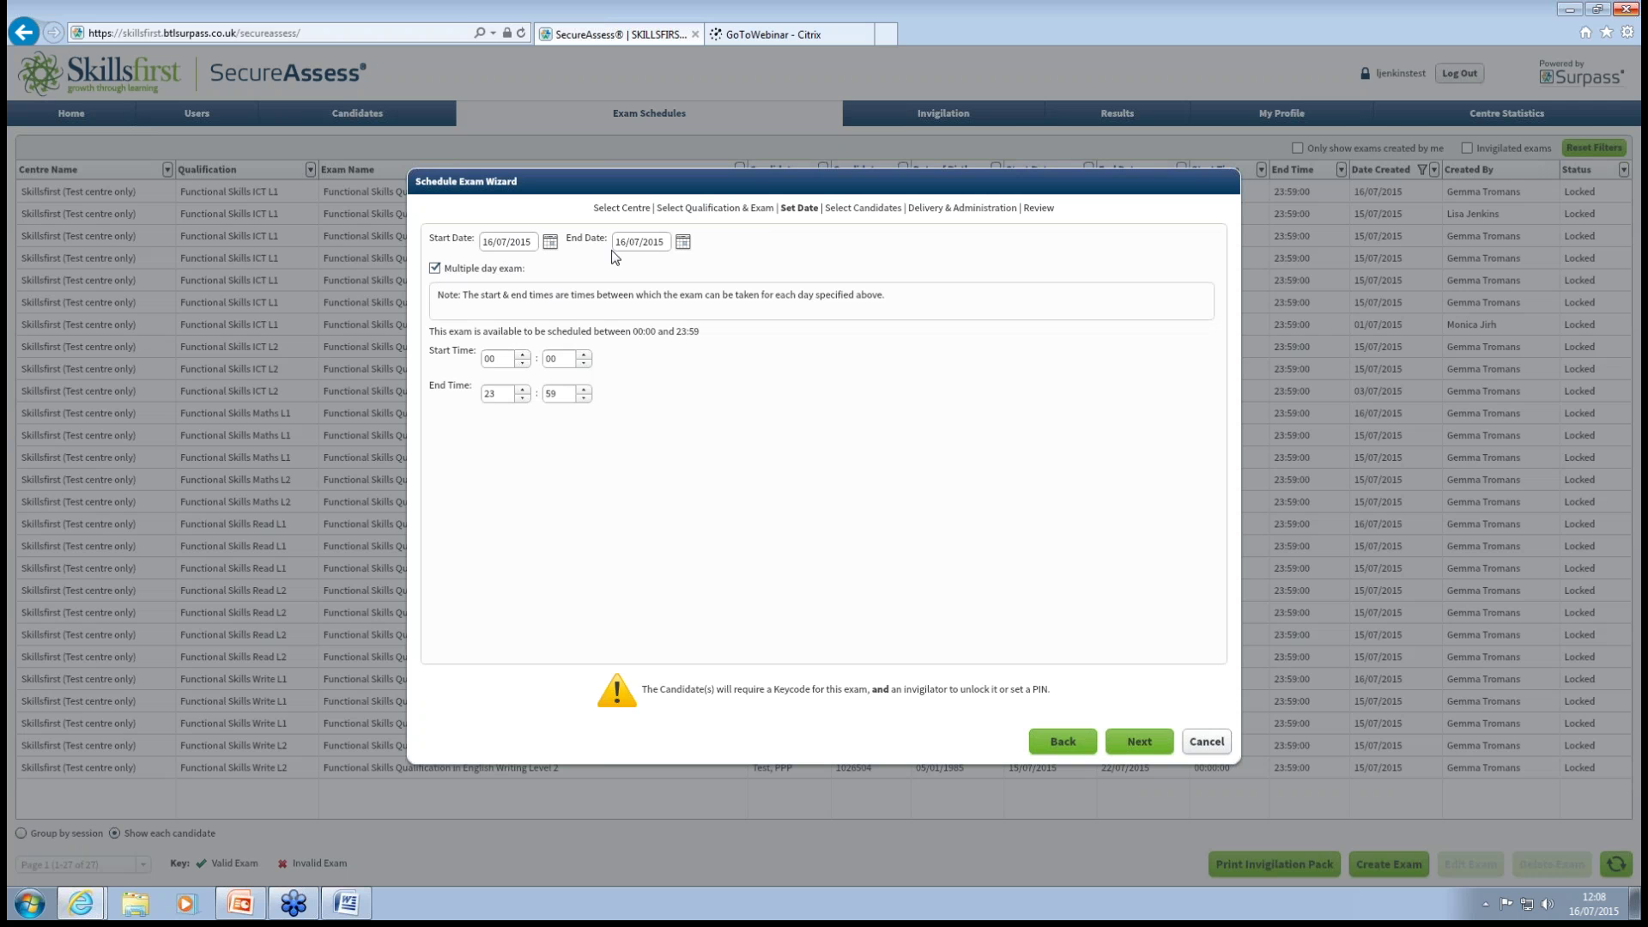
left_click(683, 242)
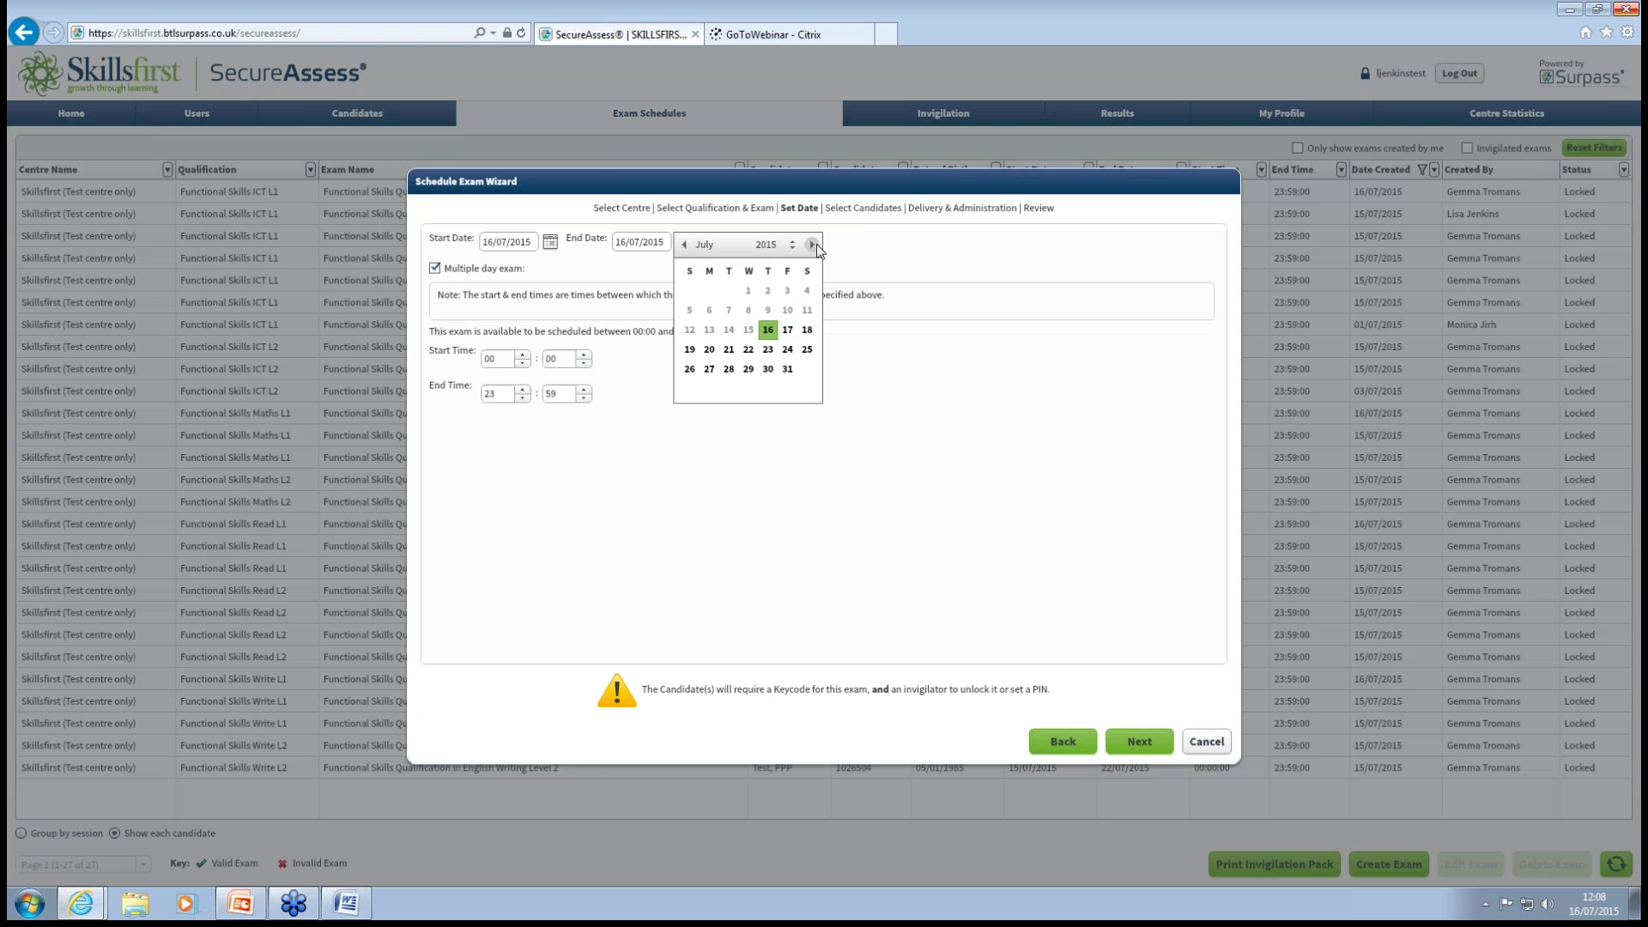
left_click(813, 245)
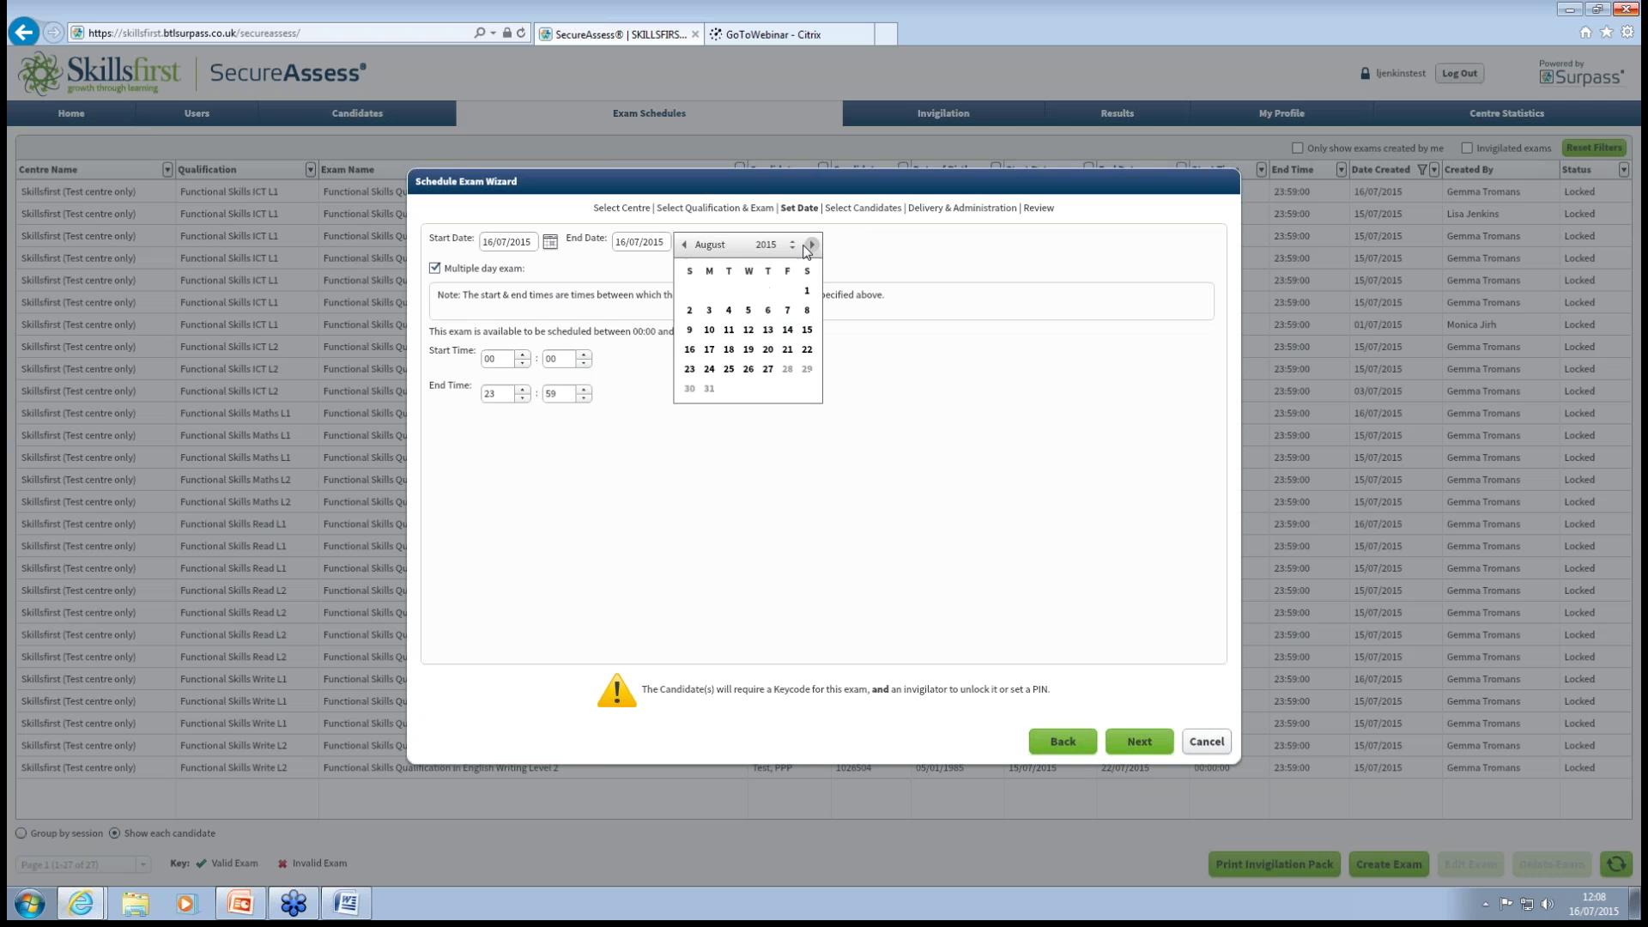
left_click(777, 376)
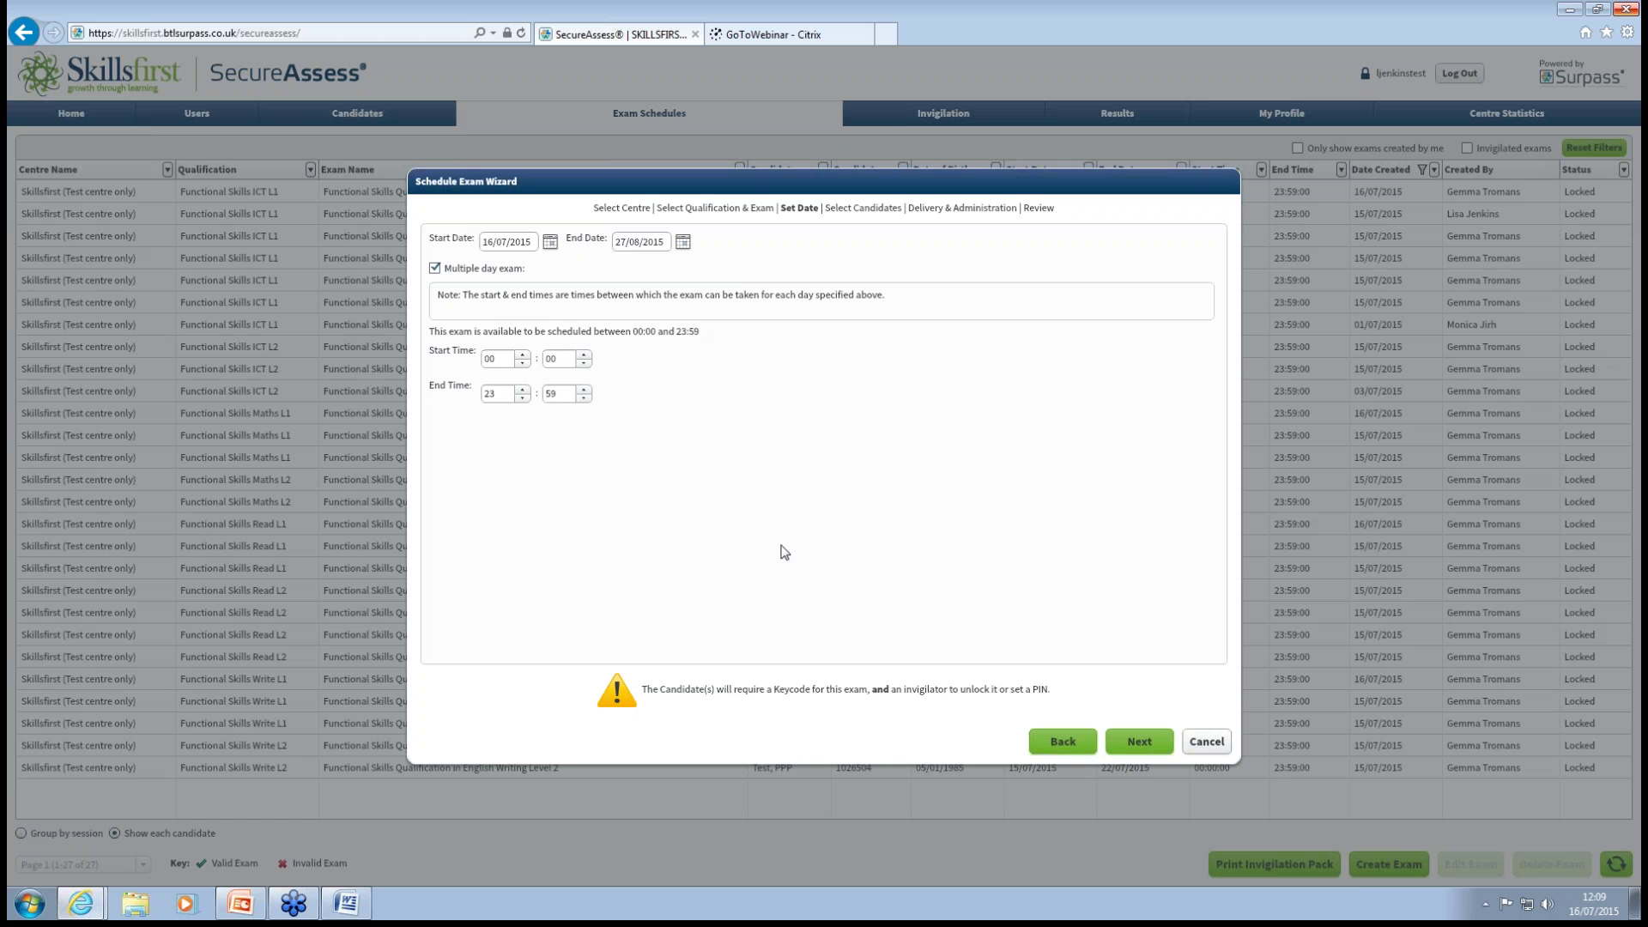
left_click(1131, 747)
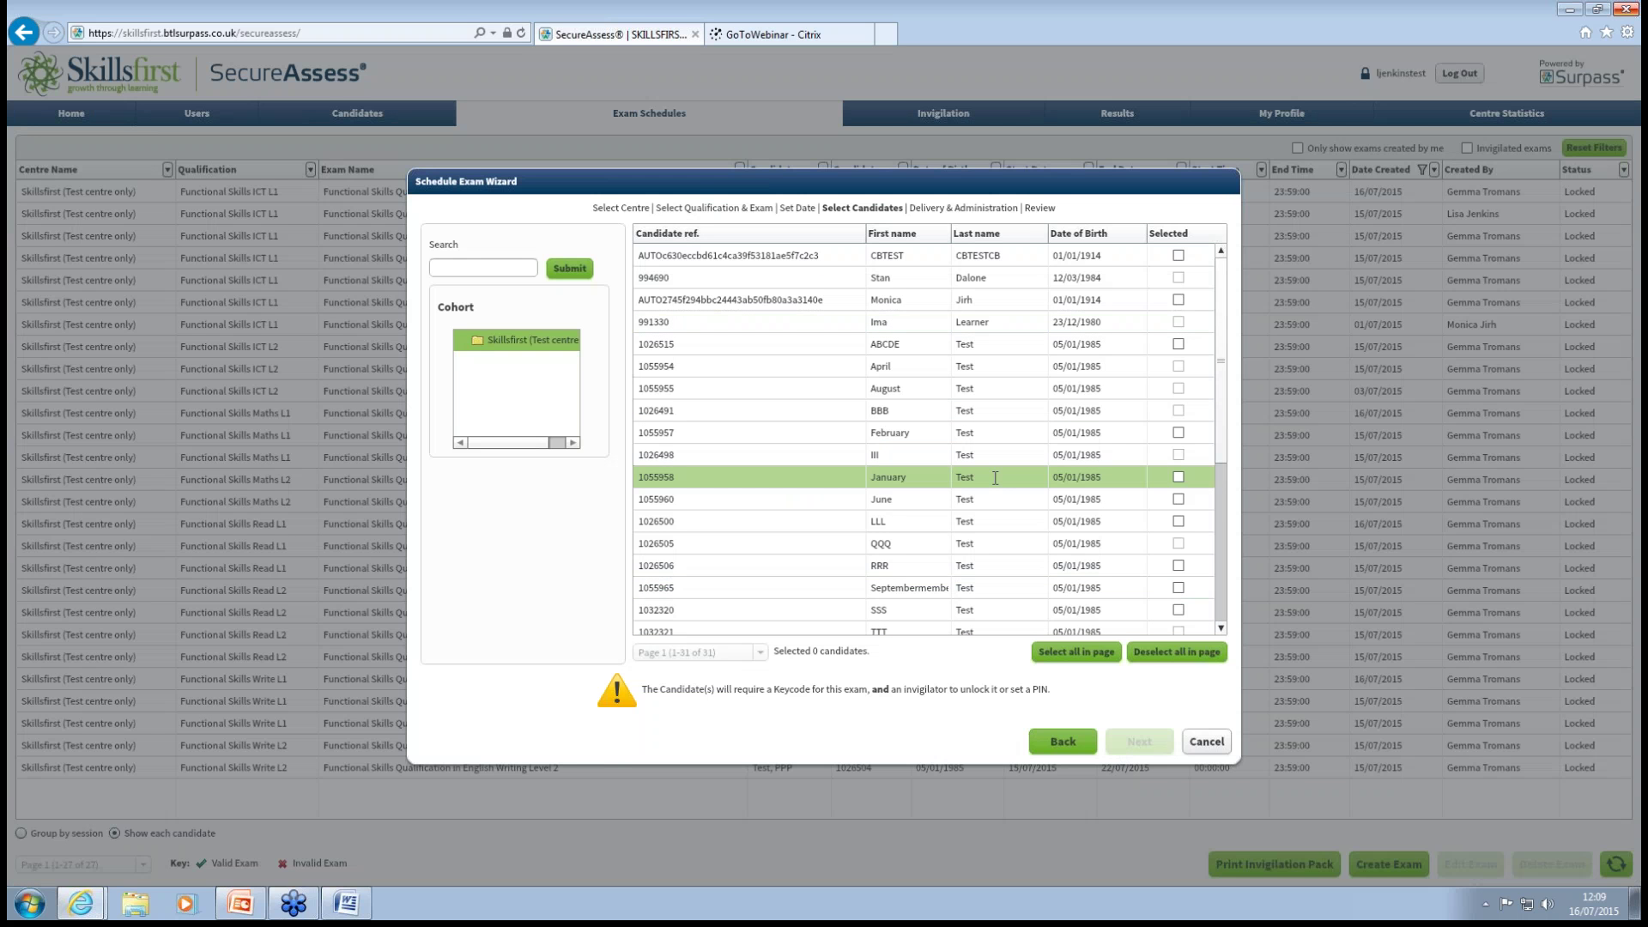
Tick five candidates' Selected checkboxes in the Select Candidates list.
mouse_move(1198, 288)
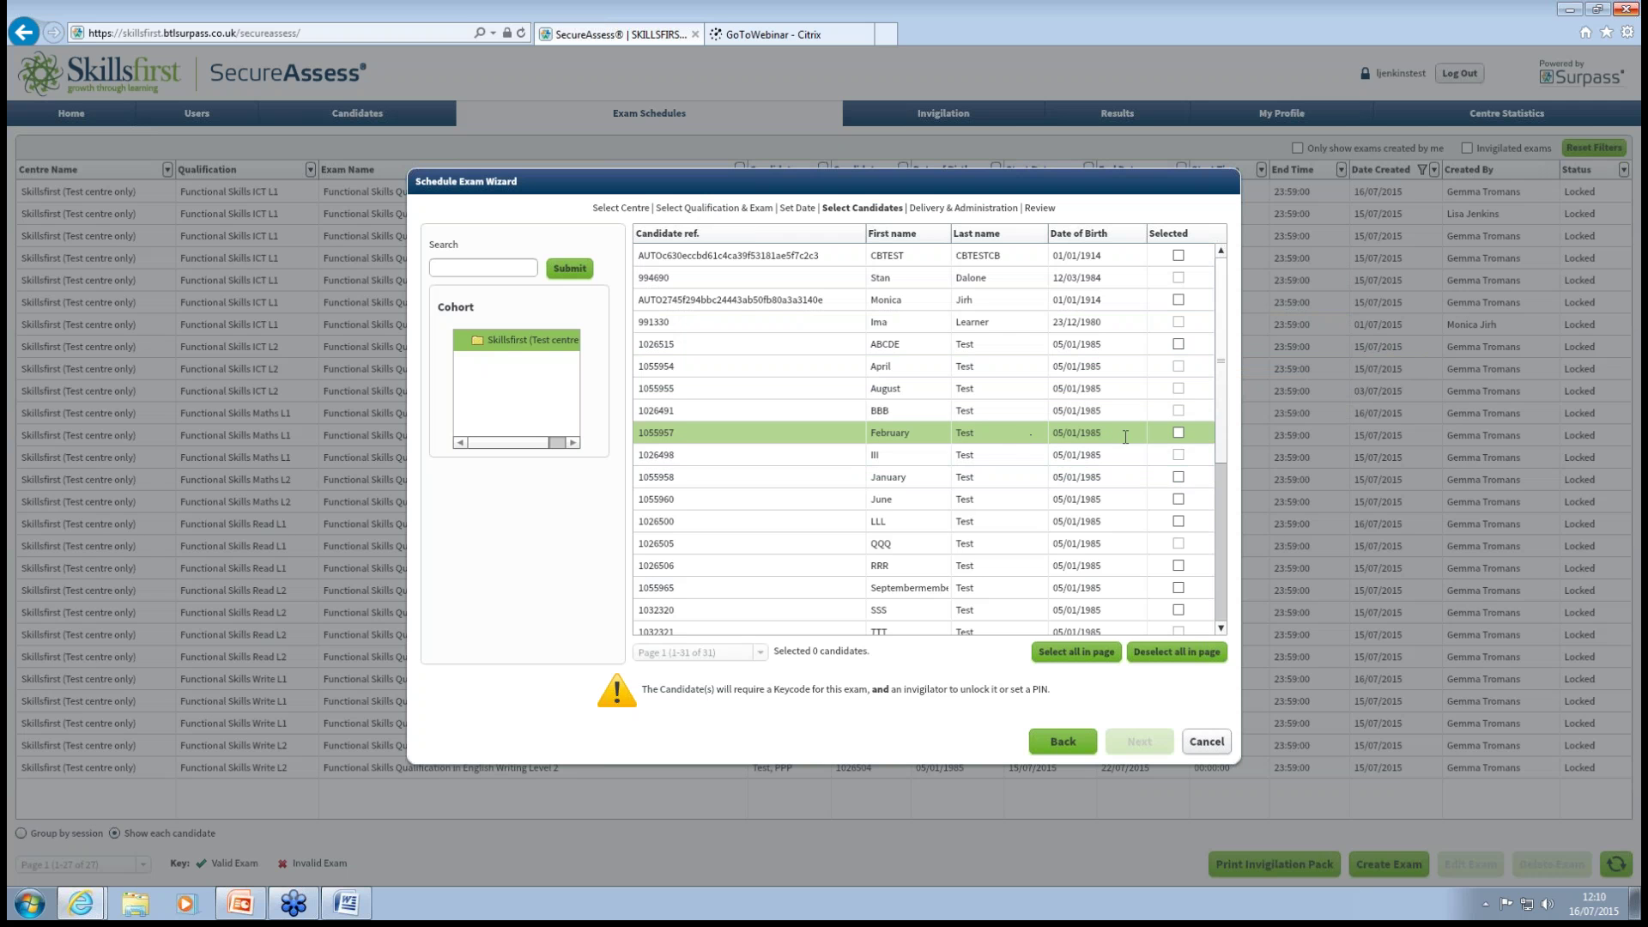
left_click(1180, 436)
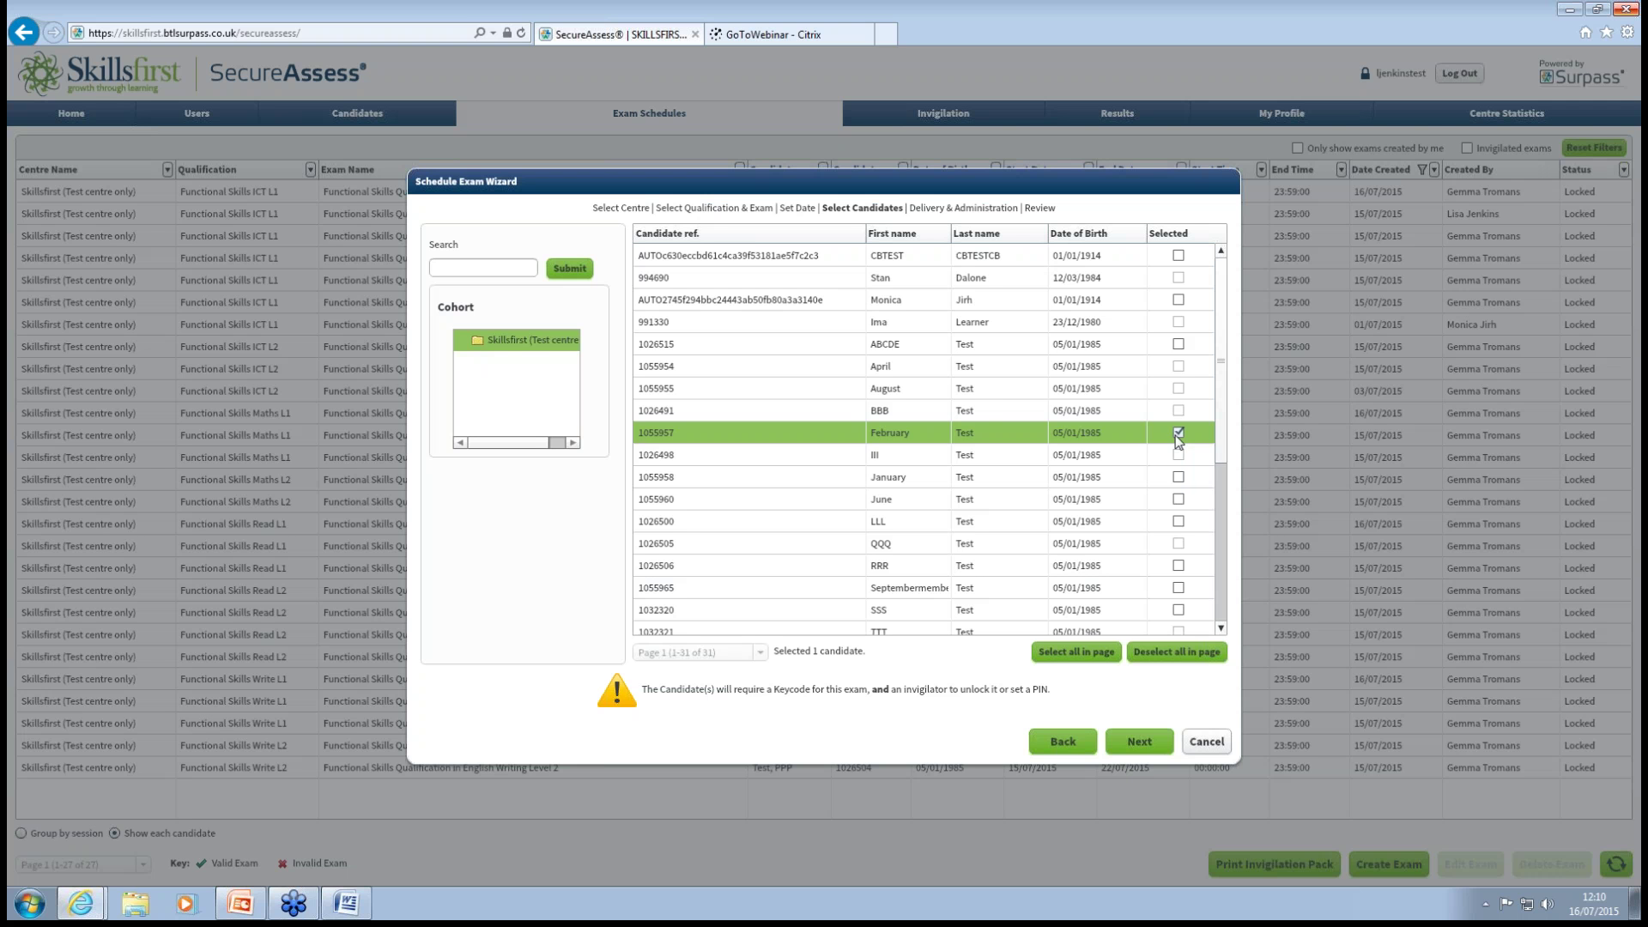
left_click(1179, 500)
left_click(1179, 521)
left_click(1179, 566)
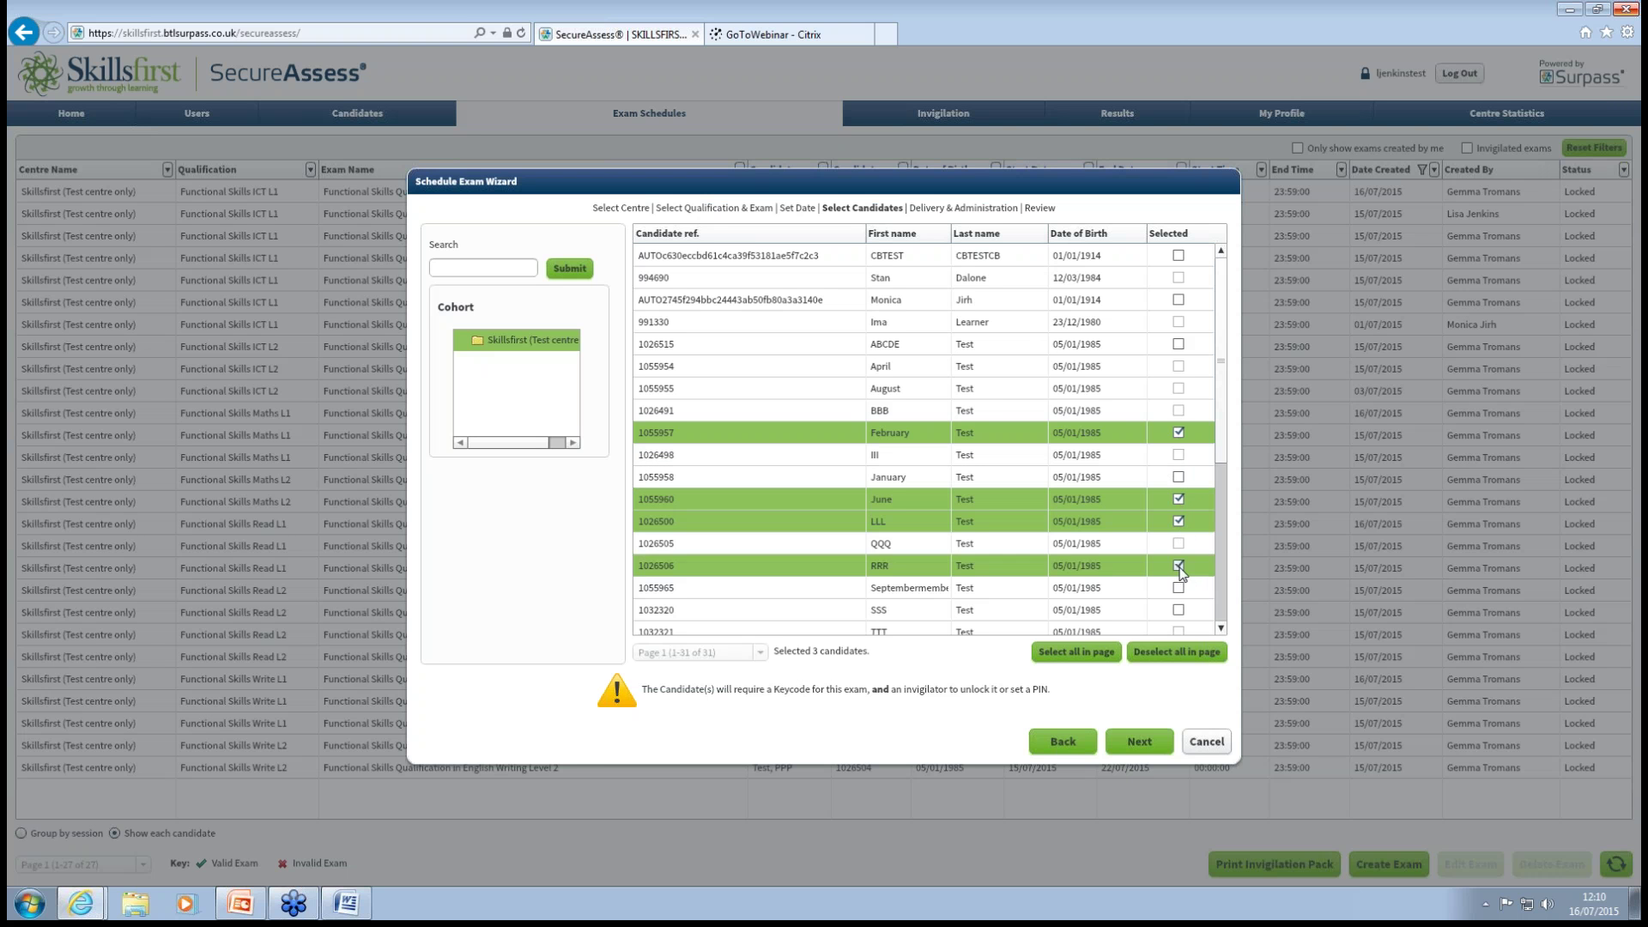
left_click(1179, 588)
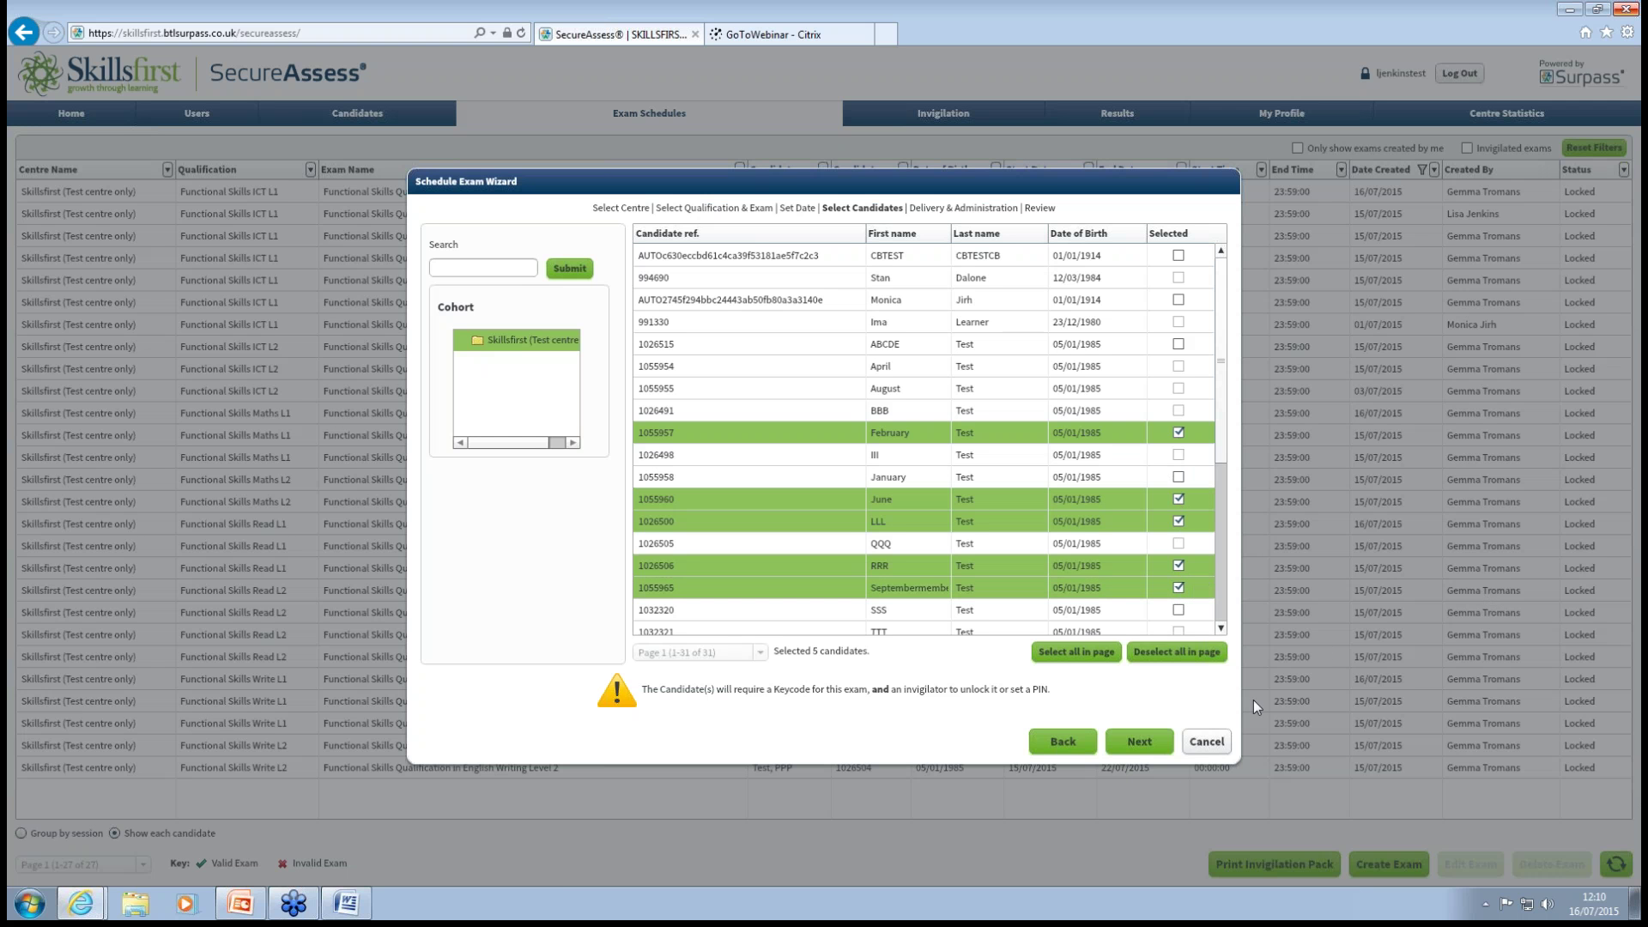
Try Deselect all and Select all in page, then leave exactly one candidate selected.
left_click(1164, 657)
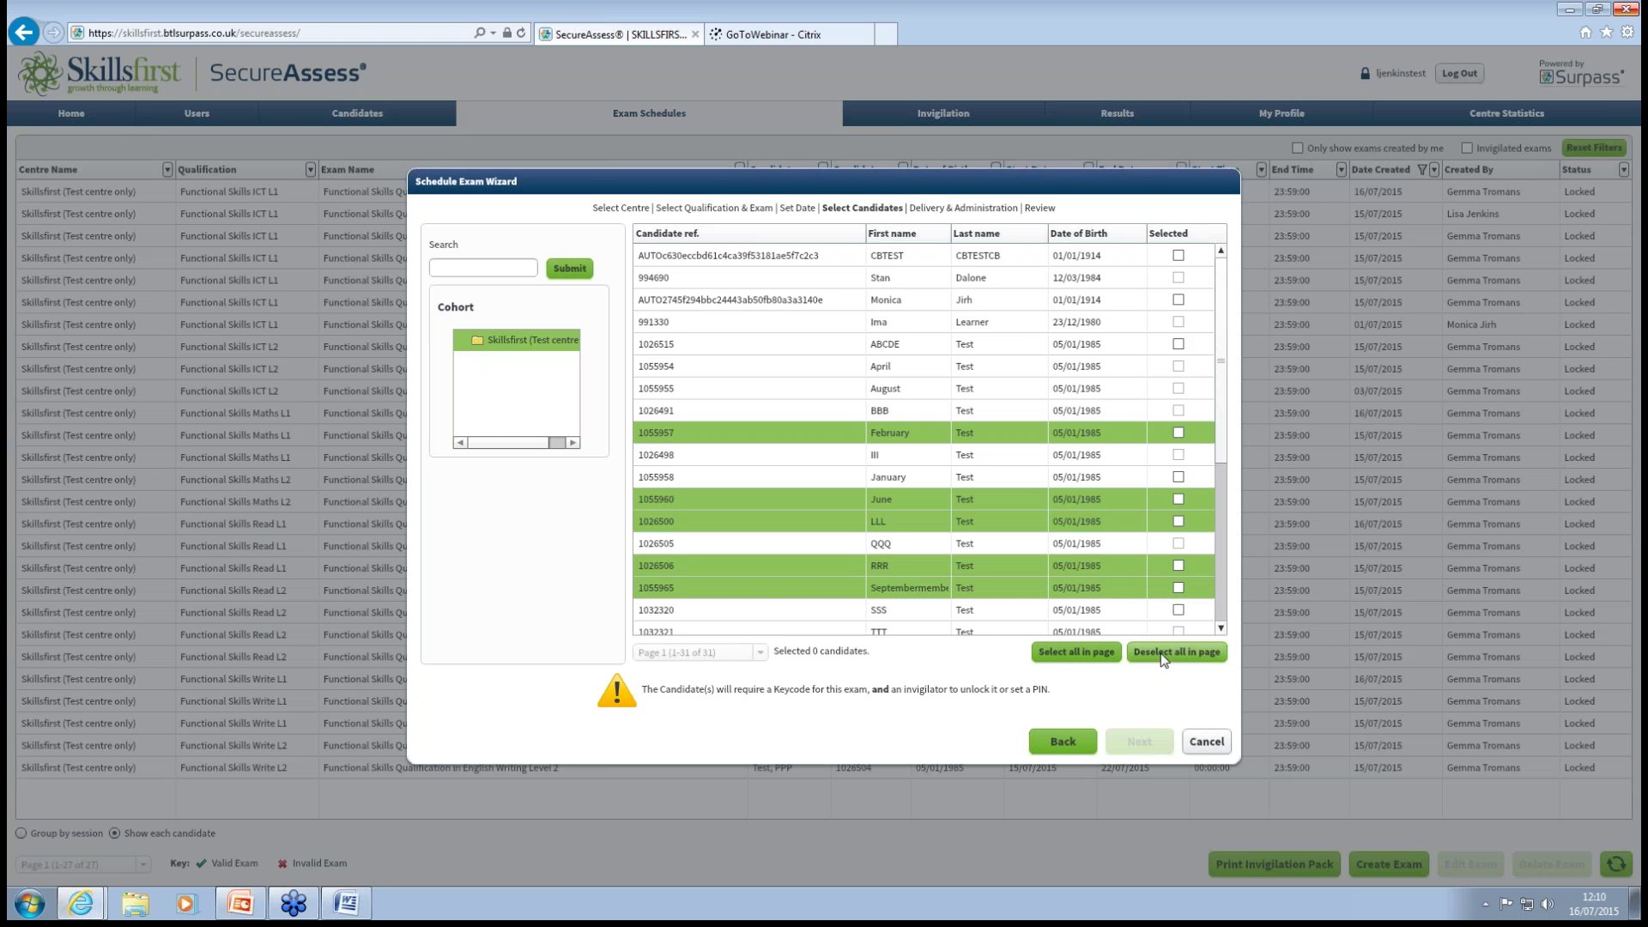
left_click(1100, 659)
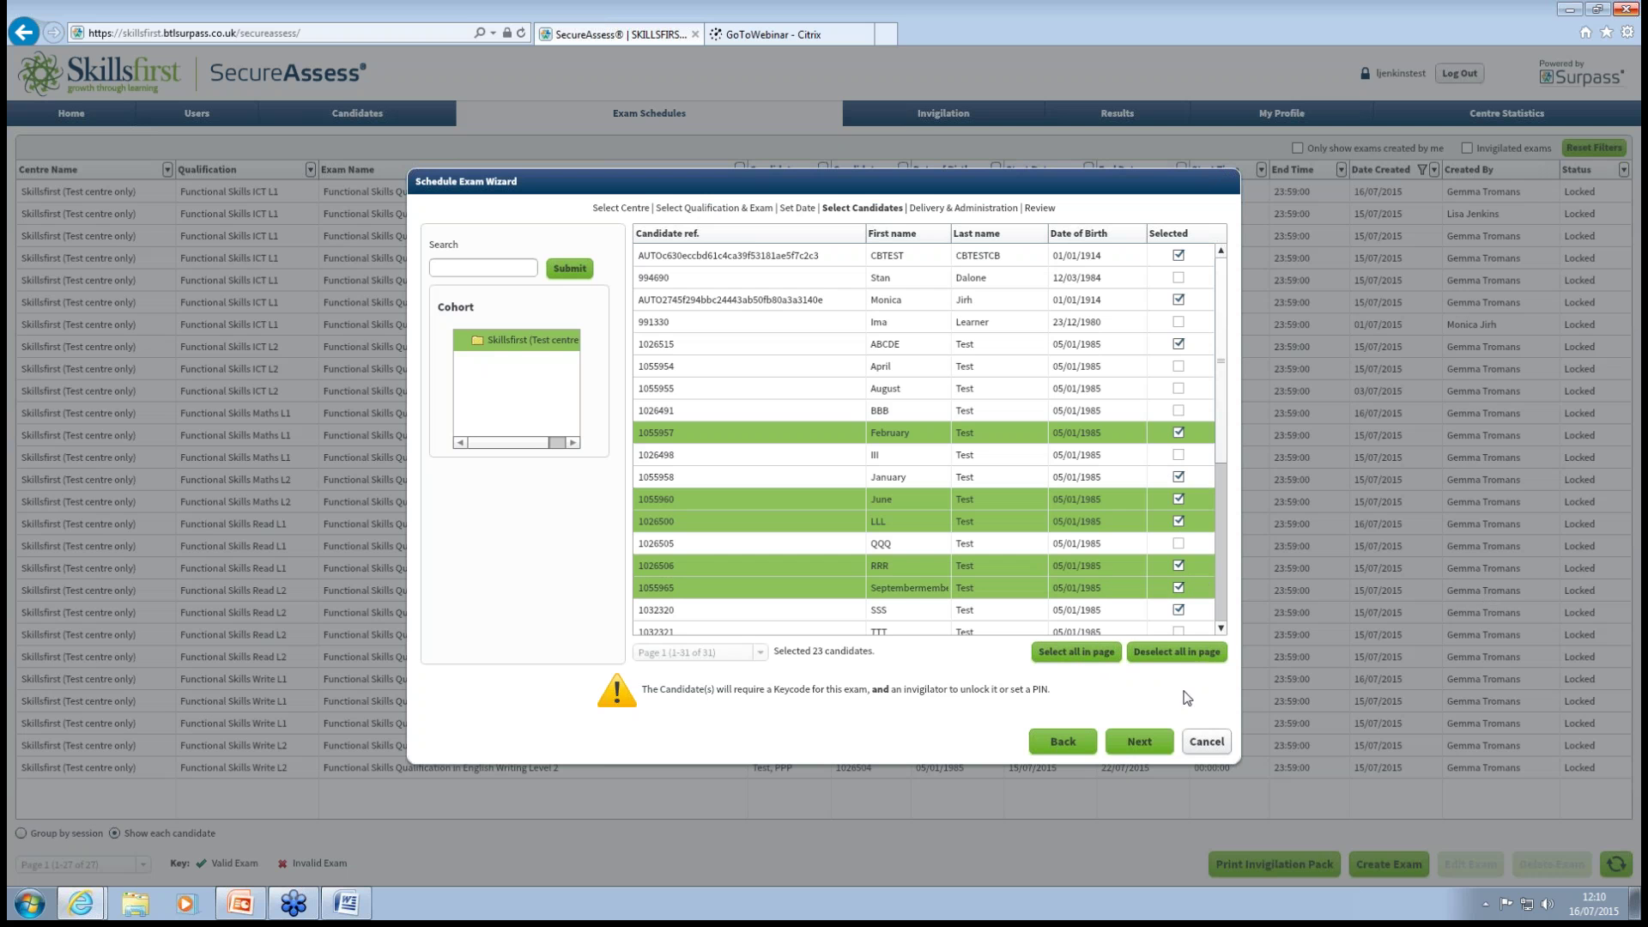
left_click(1176, 652)
left_click(1178, 342)
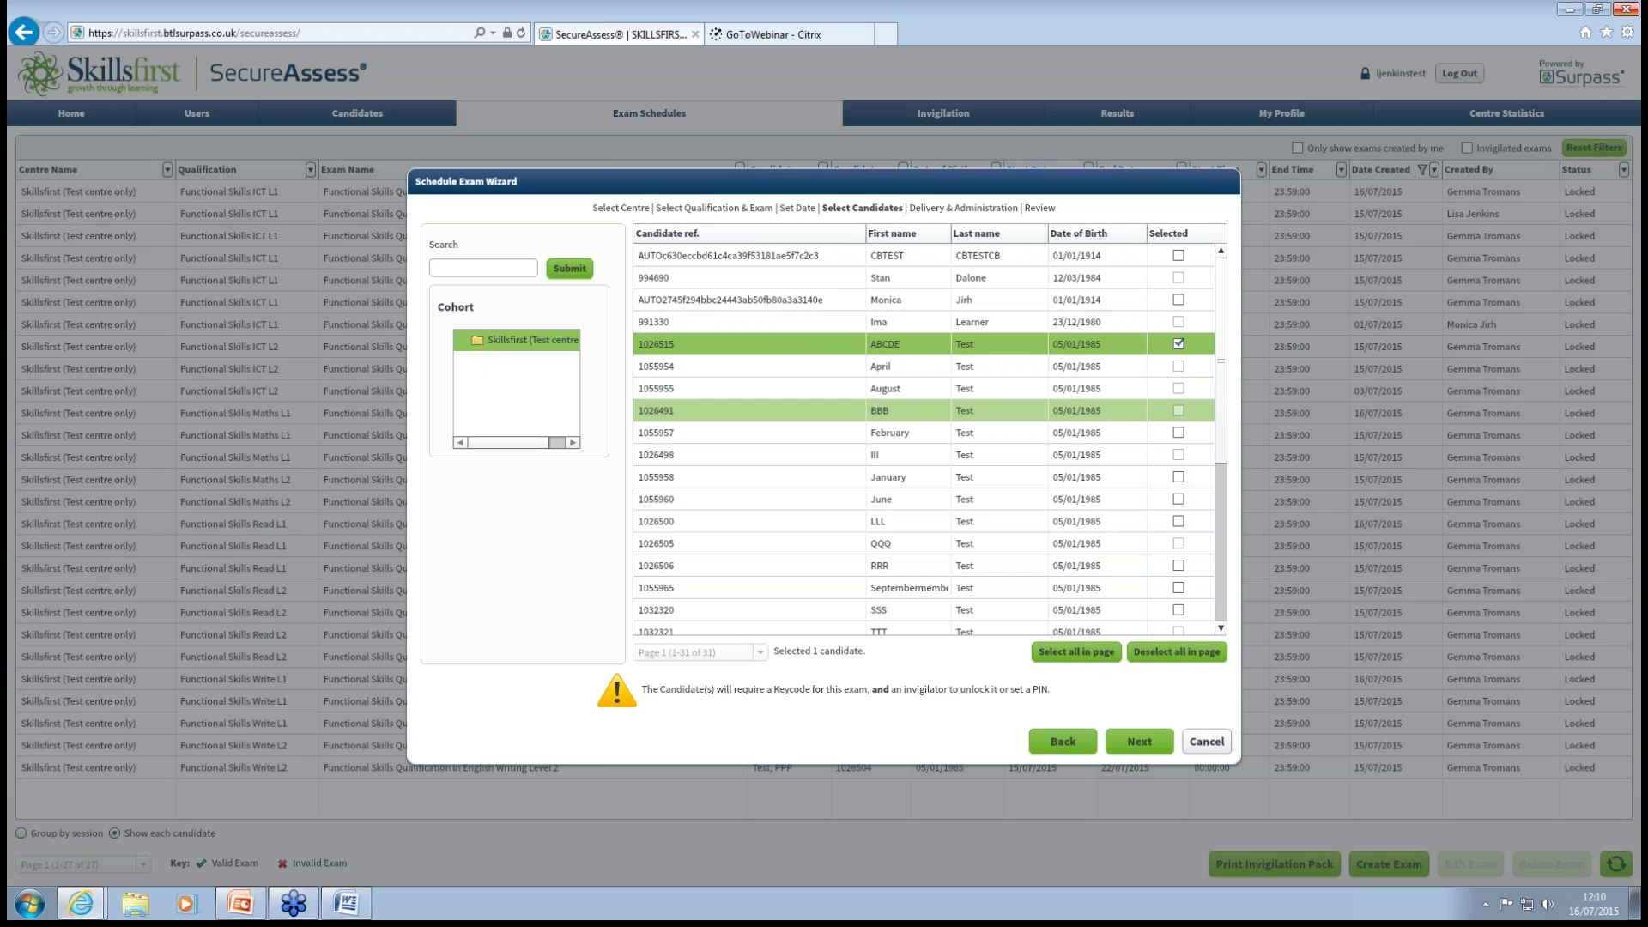
left_click(1179, 433)
left_click(1179, 344)
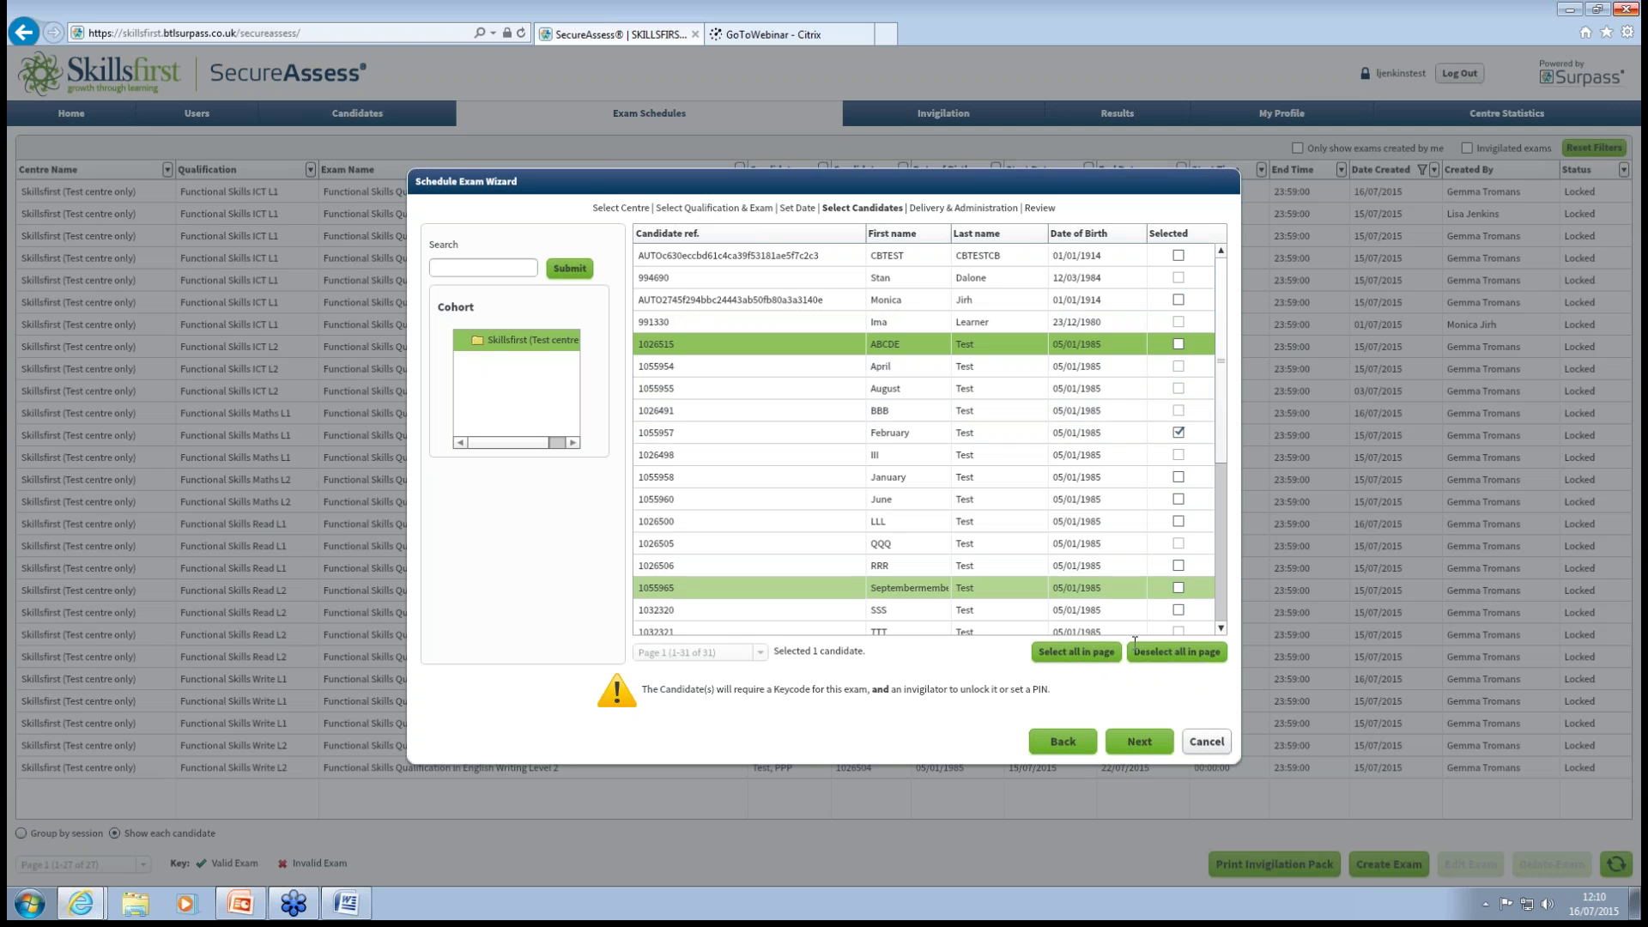
Keep the default delivery options and finish, adding the Editable Mathematics Level 1 exam schedule.
left_click(1142, 743)
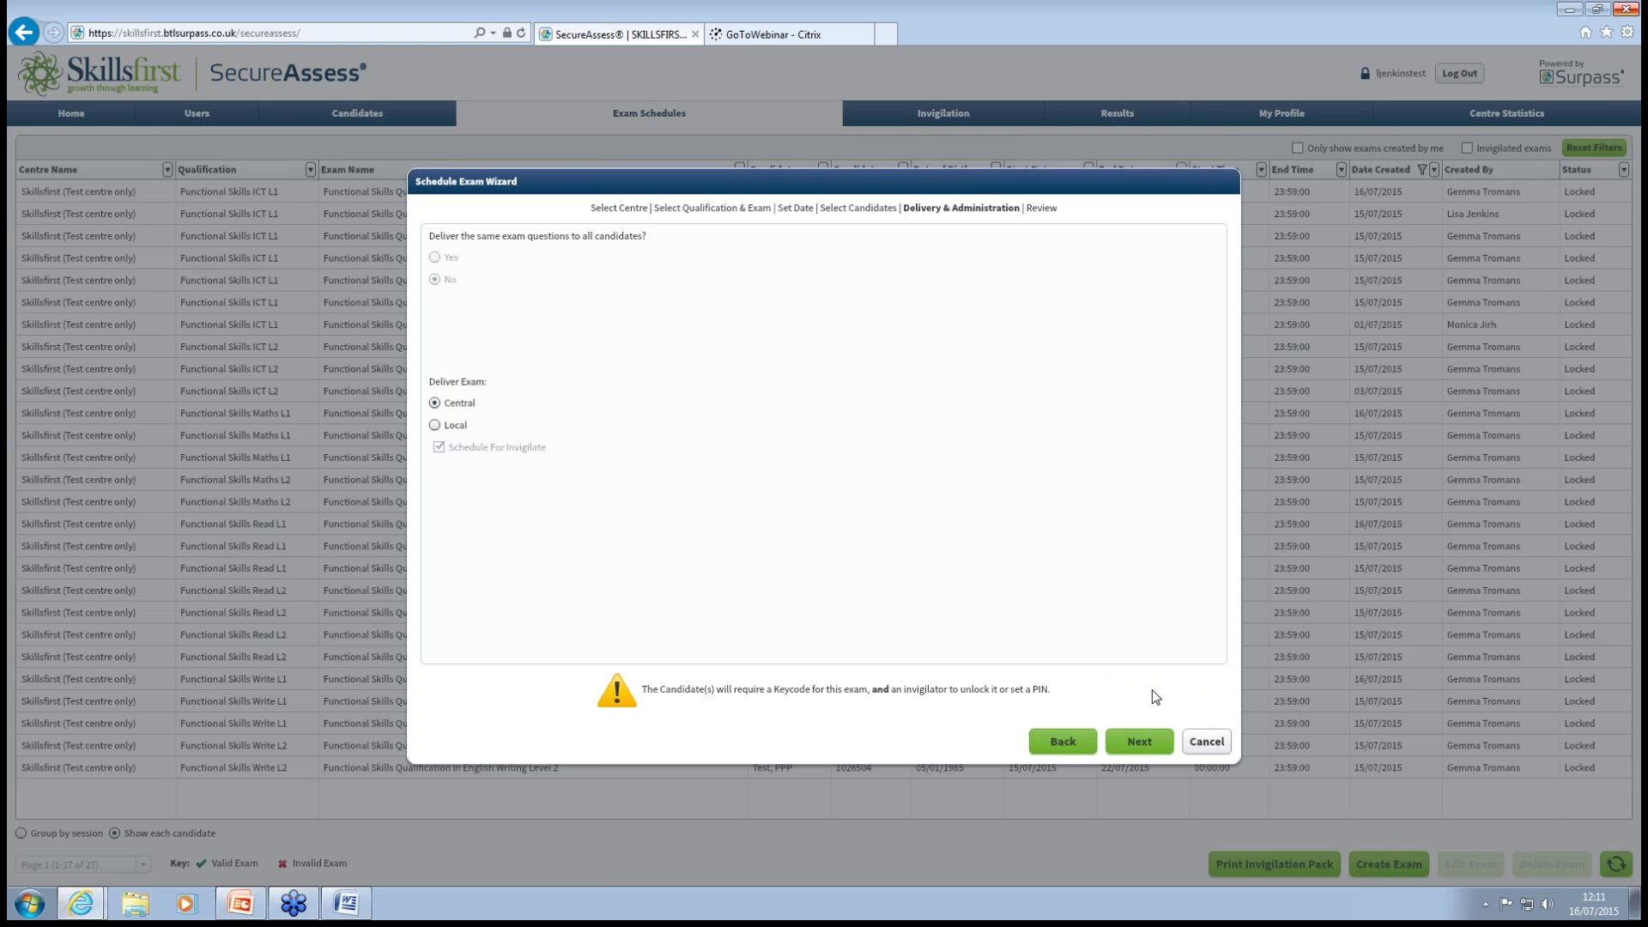
left_click(1142, 741)
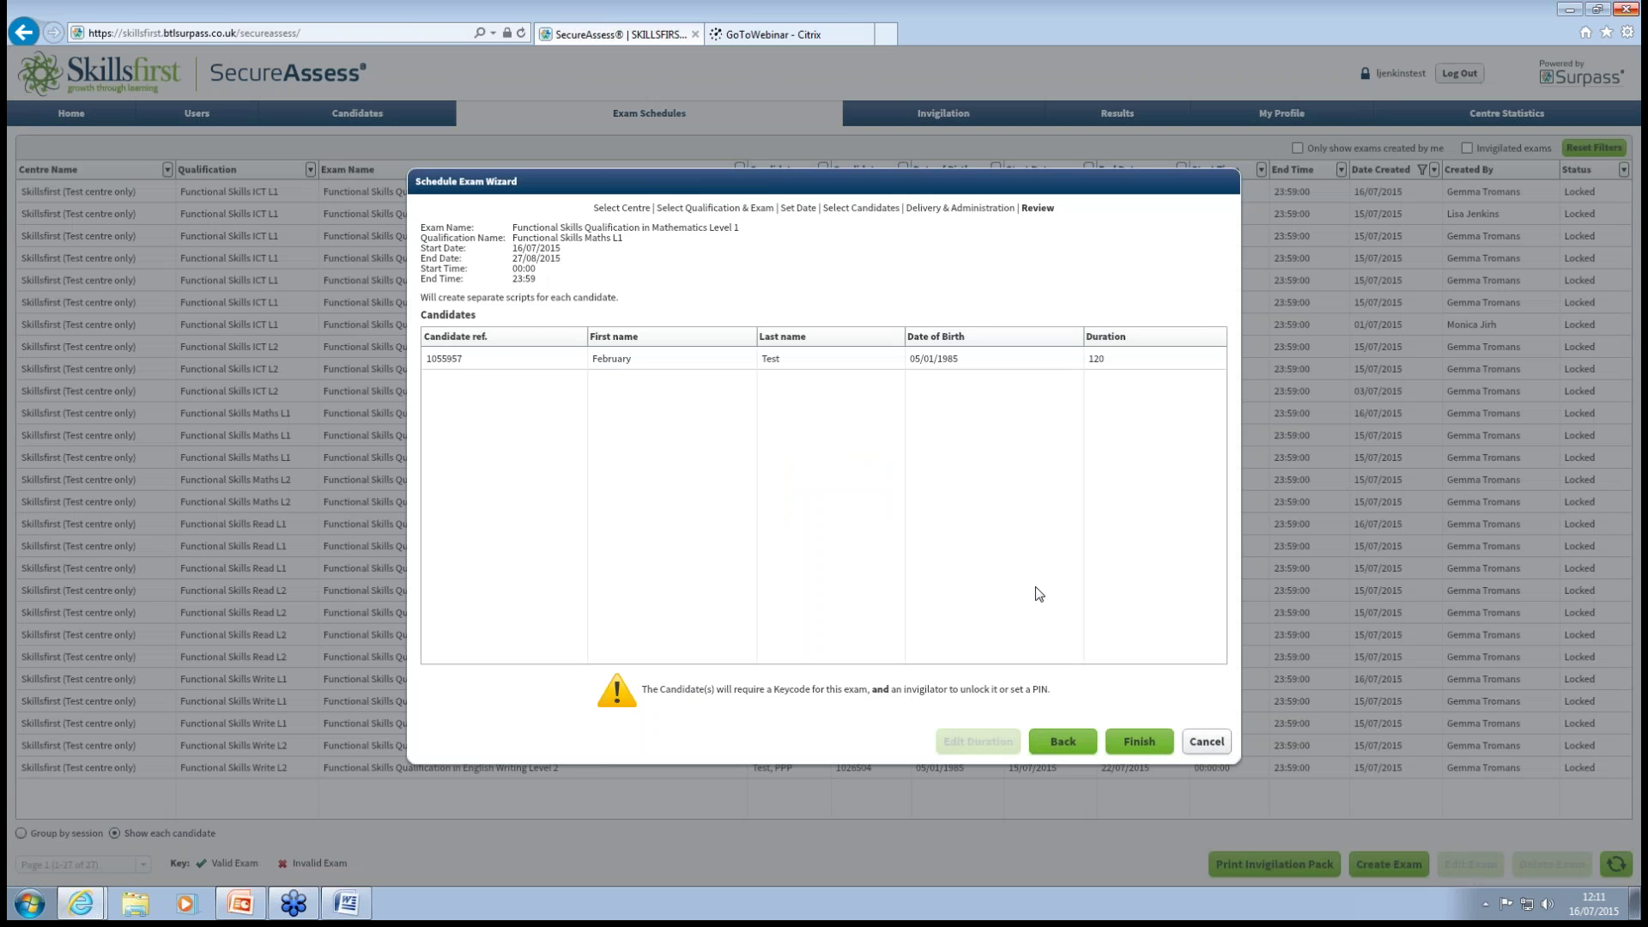
left_click(1141, 740)
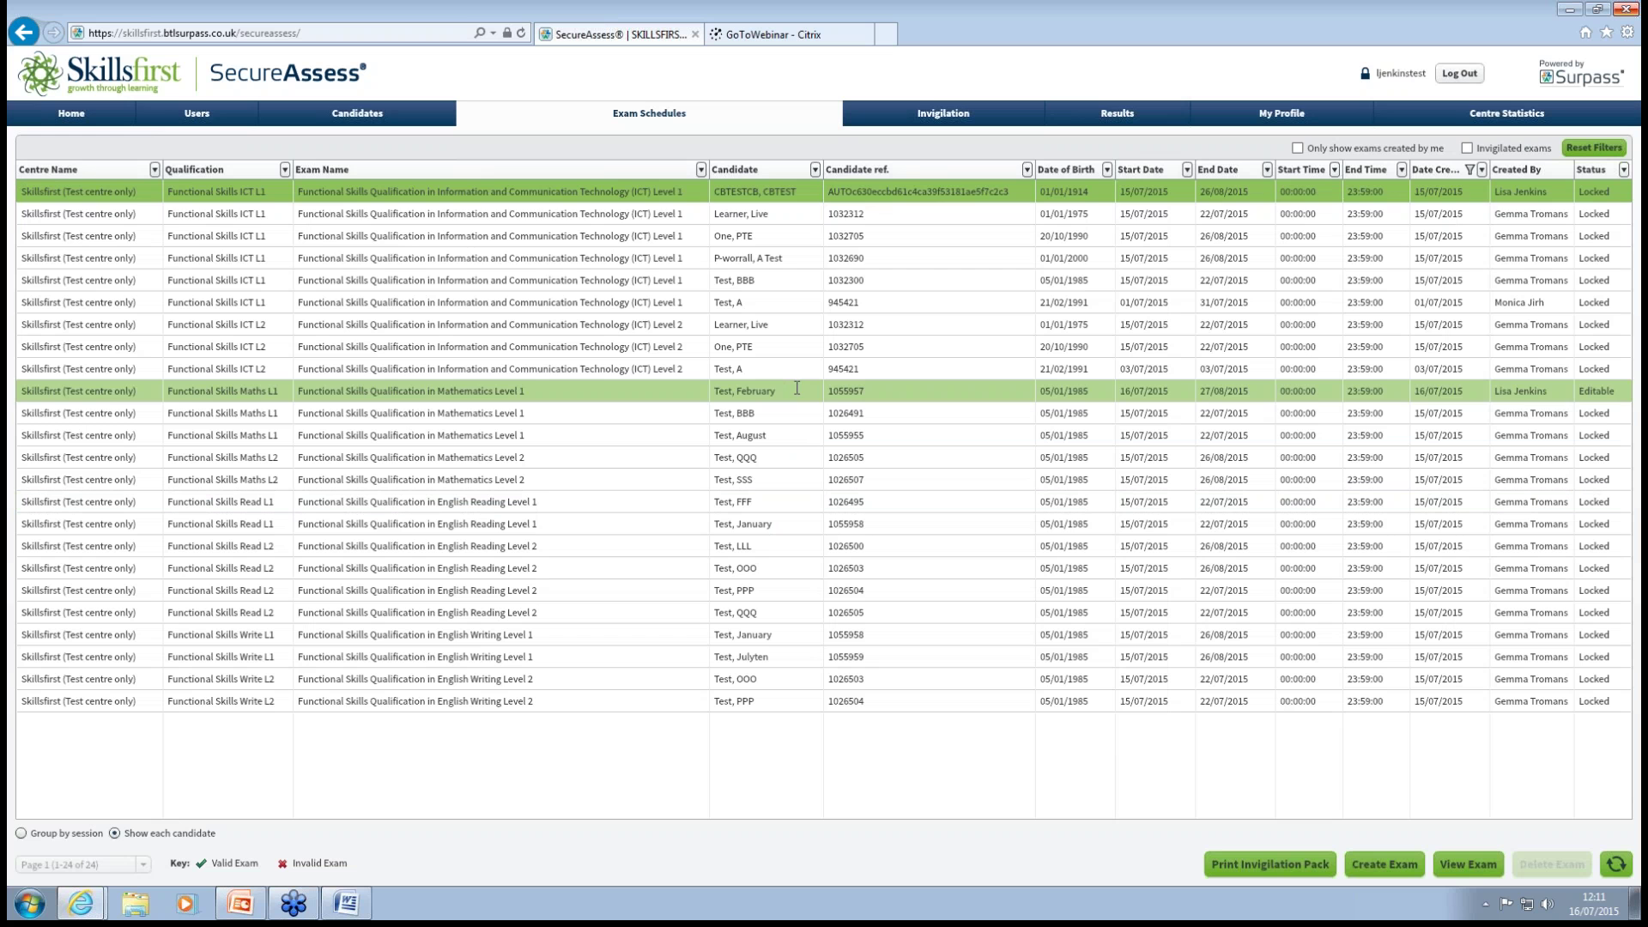
Switch to the Invigilation list, where the new Mathematics Level 1 exam appears first.
left_click(954, 115)
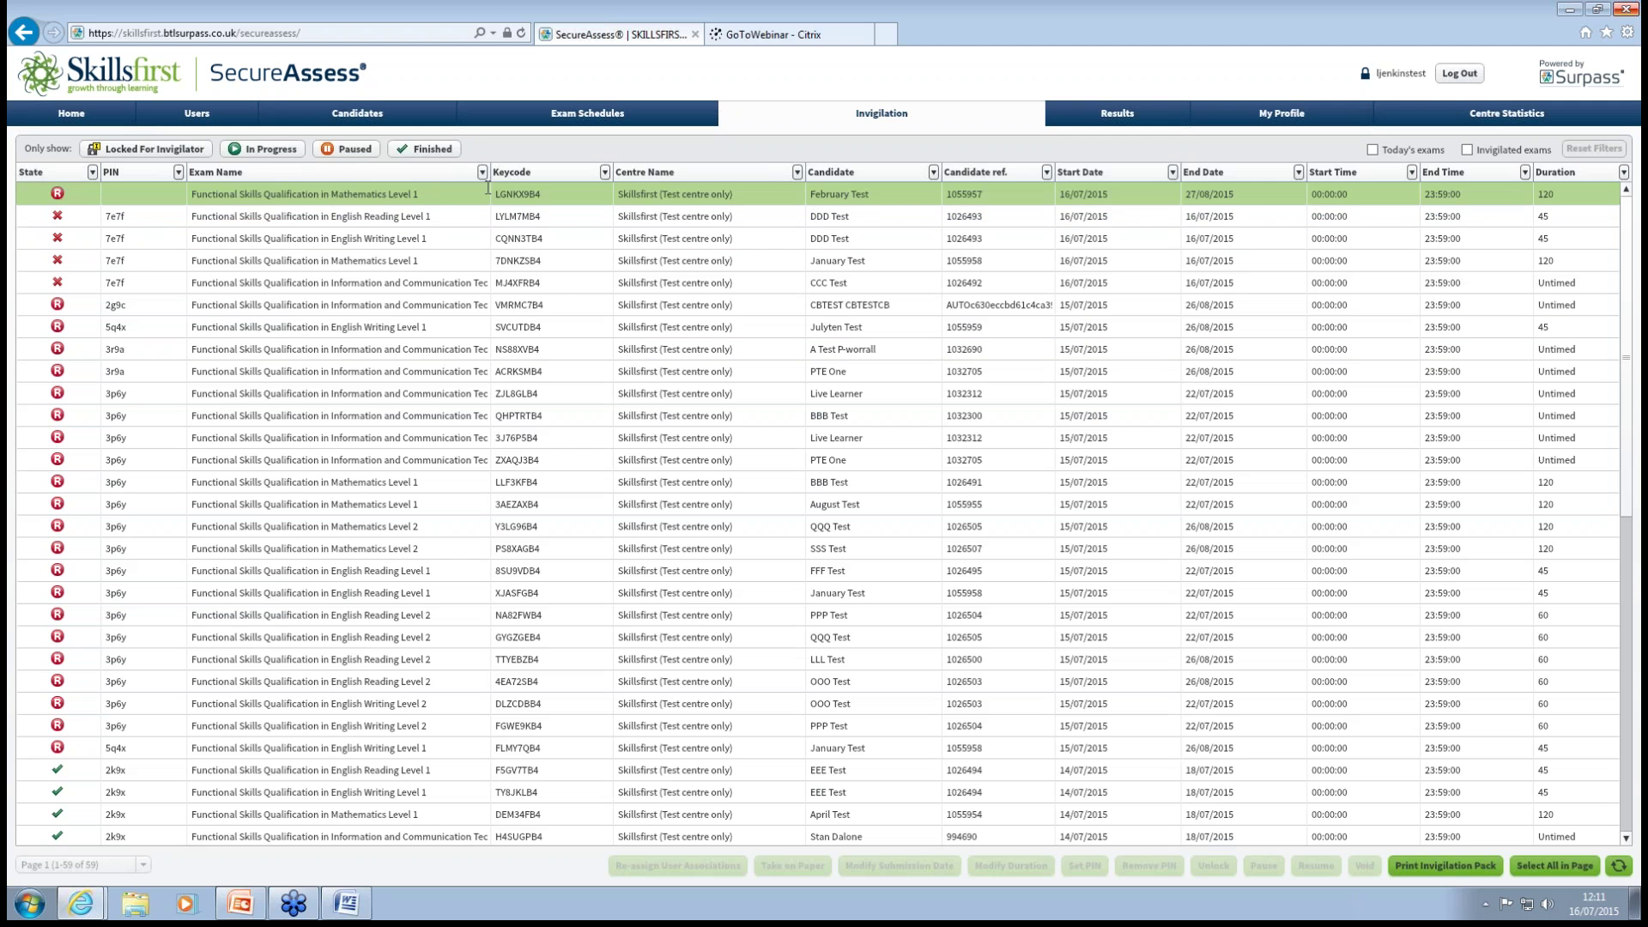
Generate a PIN for the new Mathematics Level 1 exam, browse other rows, then reselect it.
left_click(142, 191)
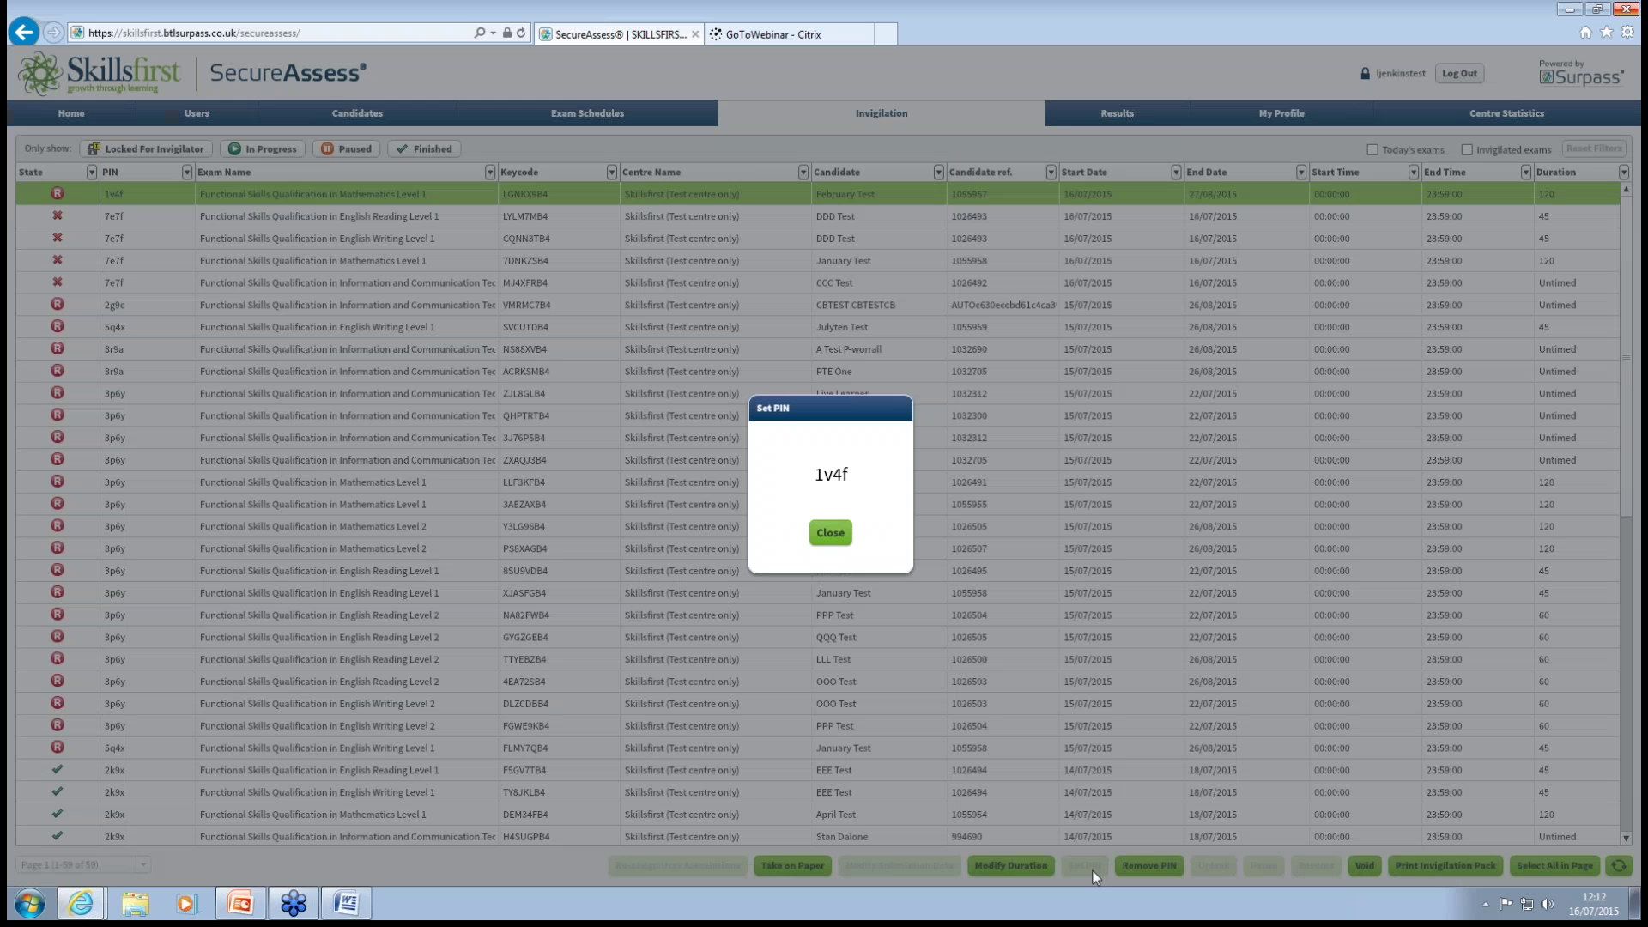
left_click(826, 534)
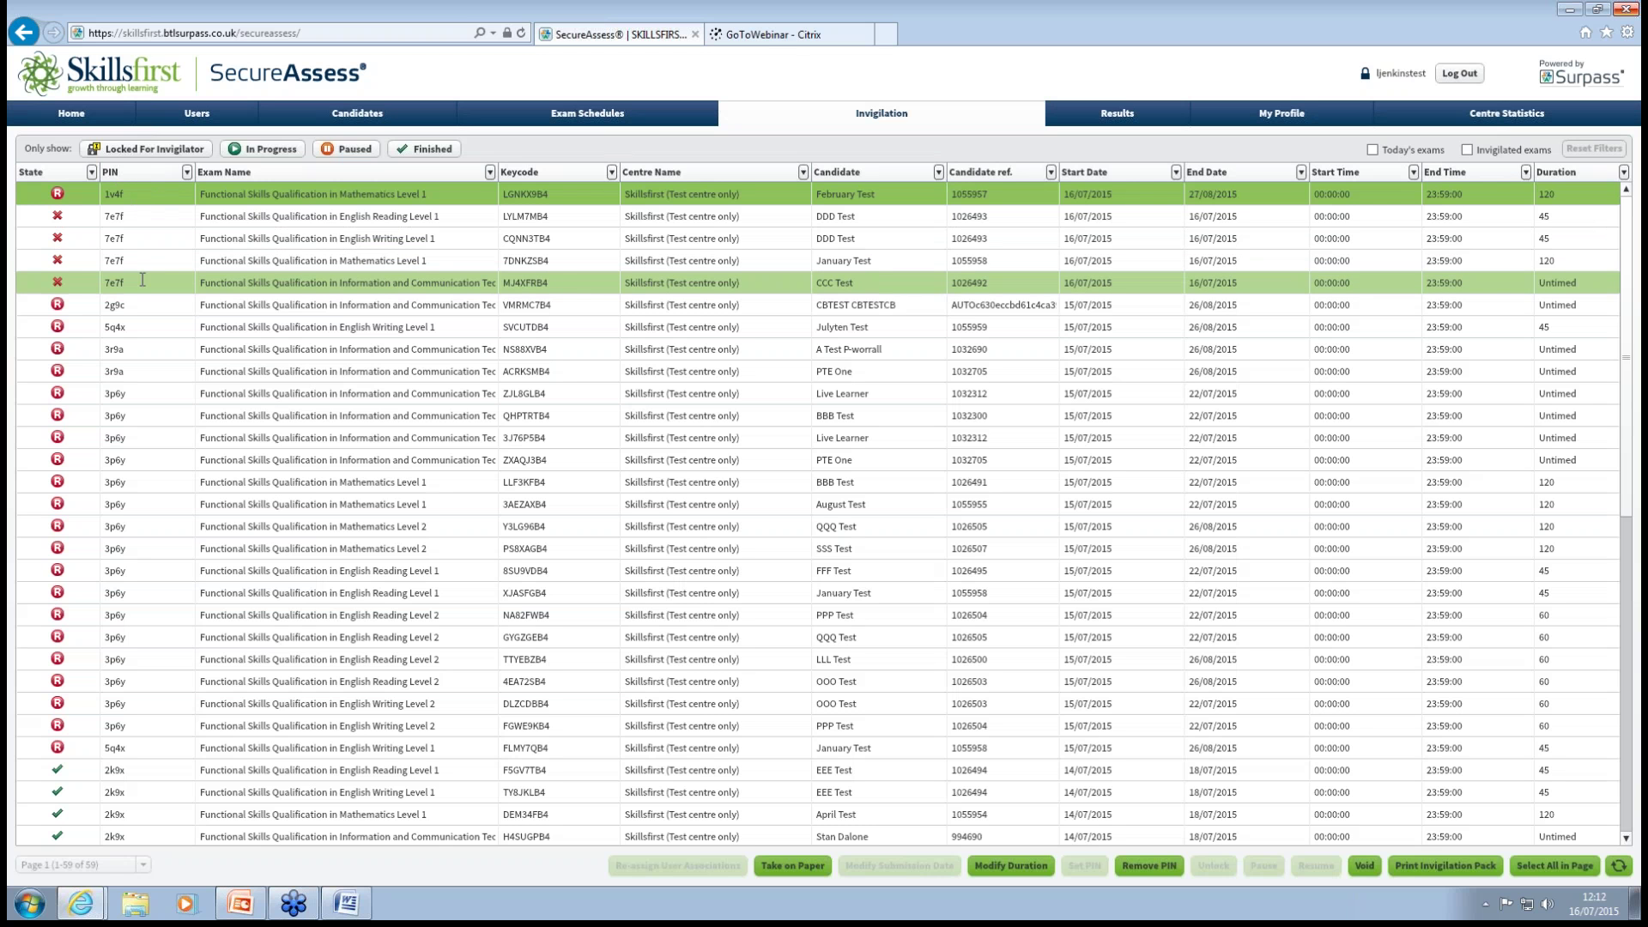
left_click(114, 420, "shift")
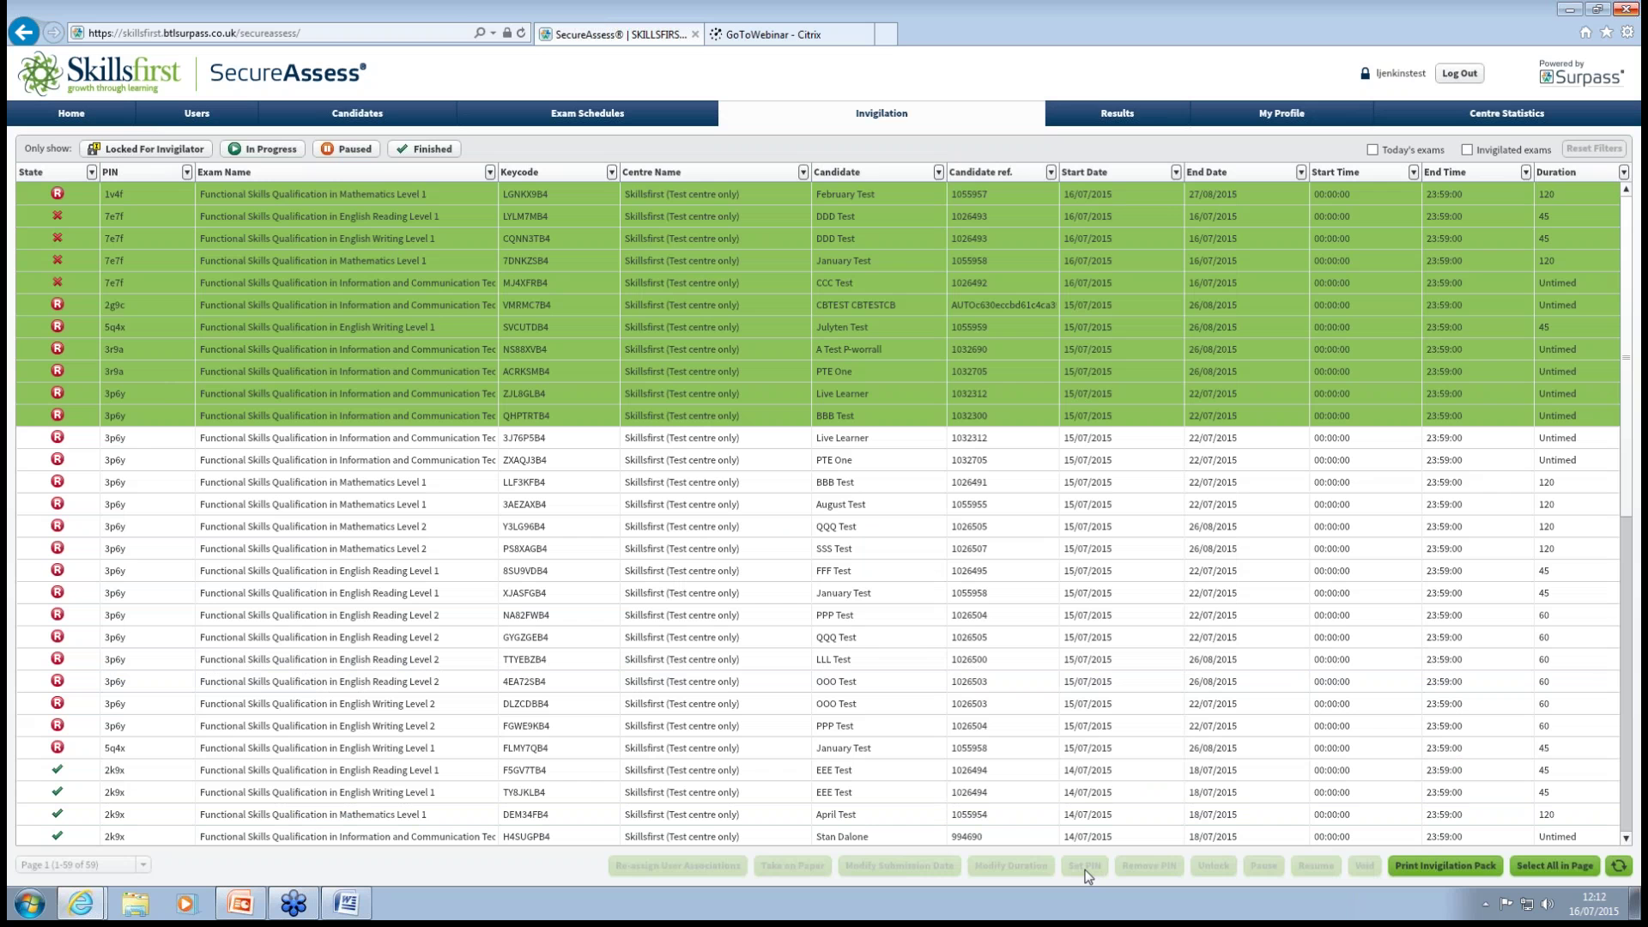
left_click(590, 531)
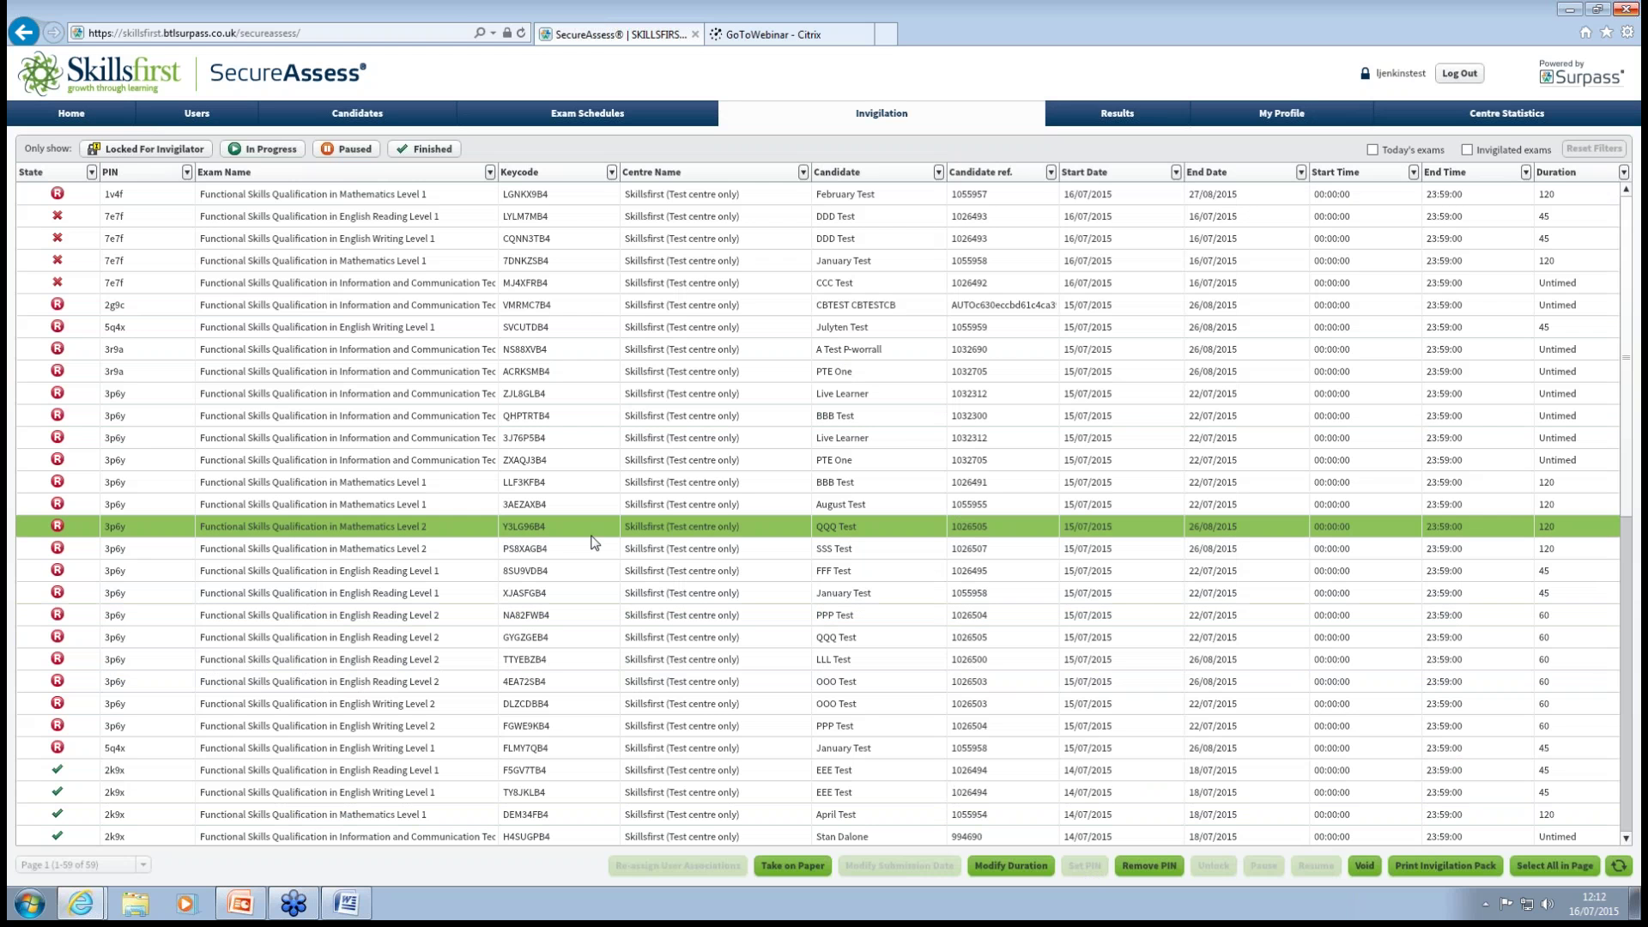
left_click(307, 194)
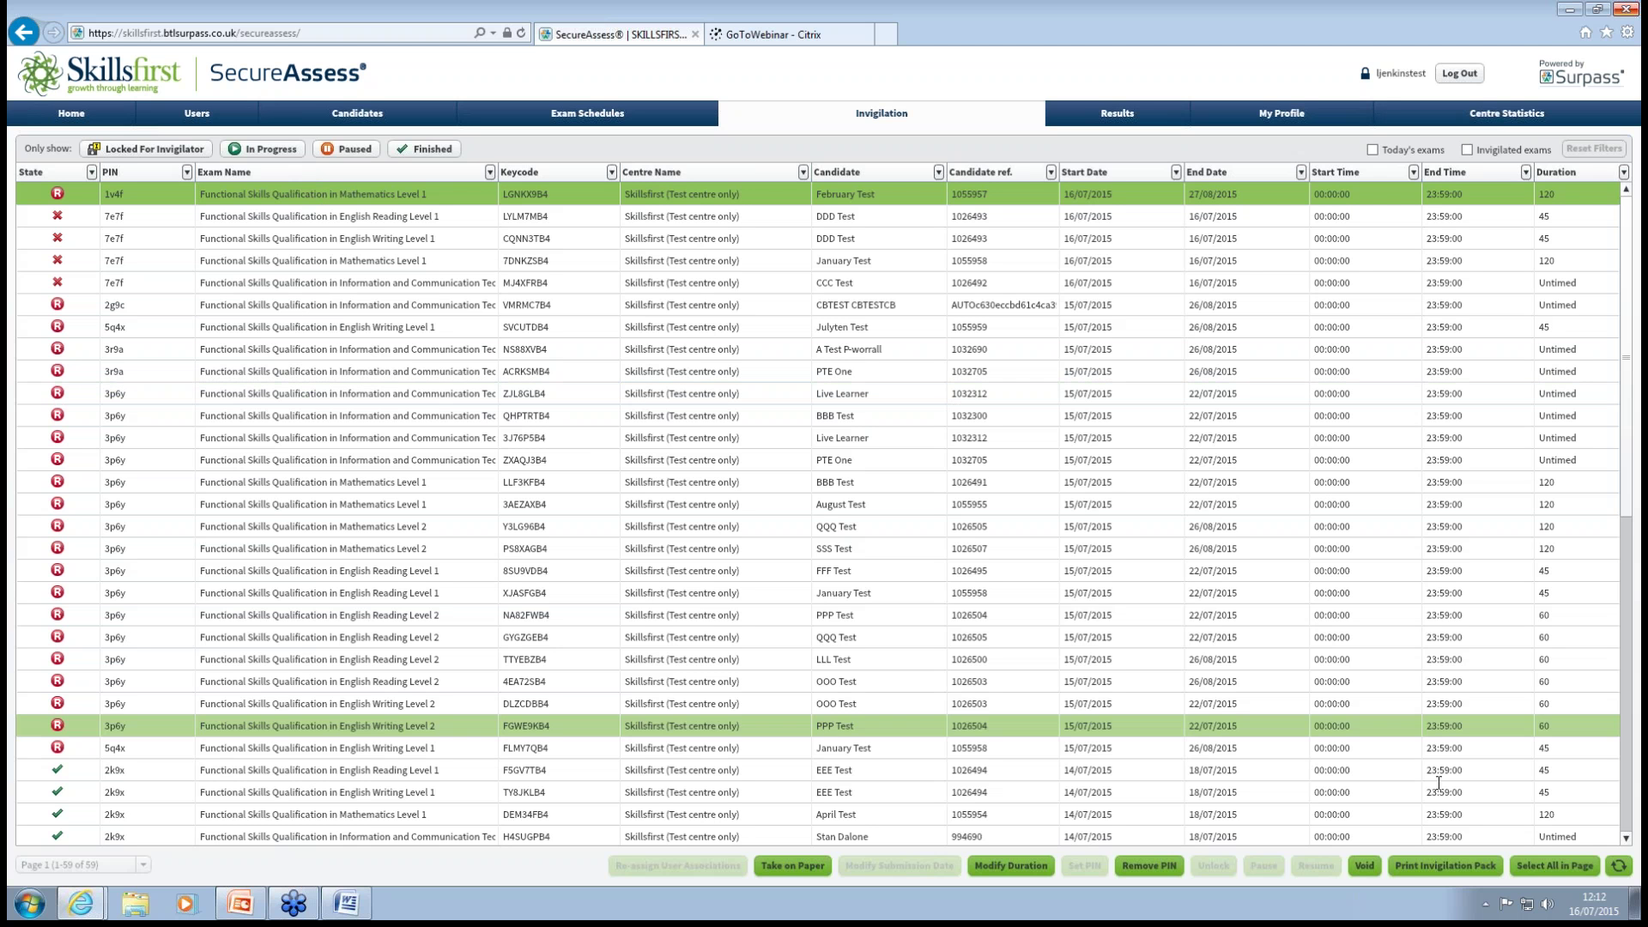
Generate the Mathematics Level 1 invigilation pack from the selected exam, keeping all documents ticked.
left_click(1445, 865)
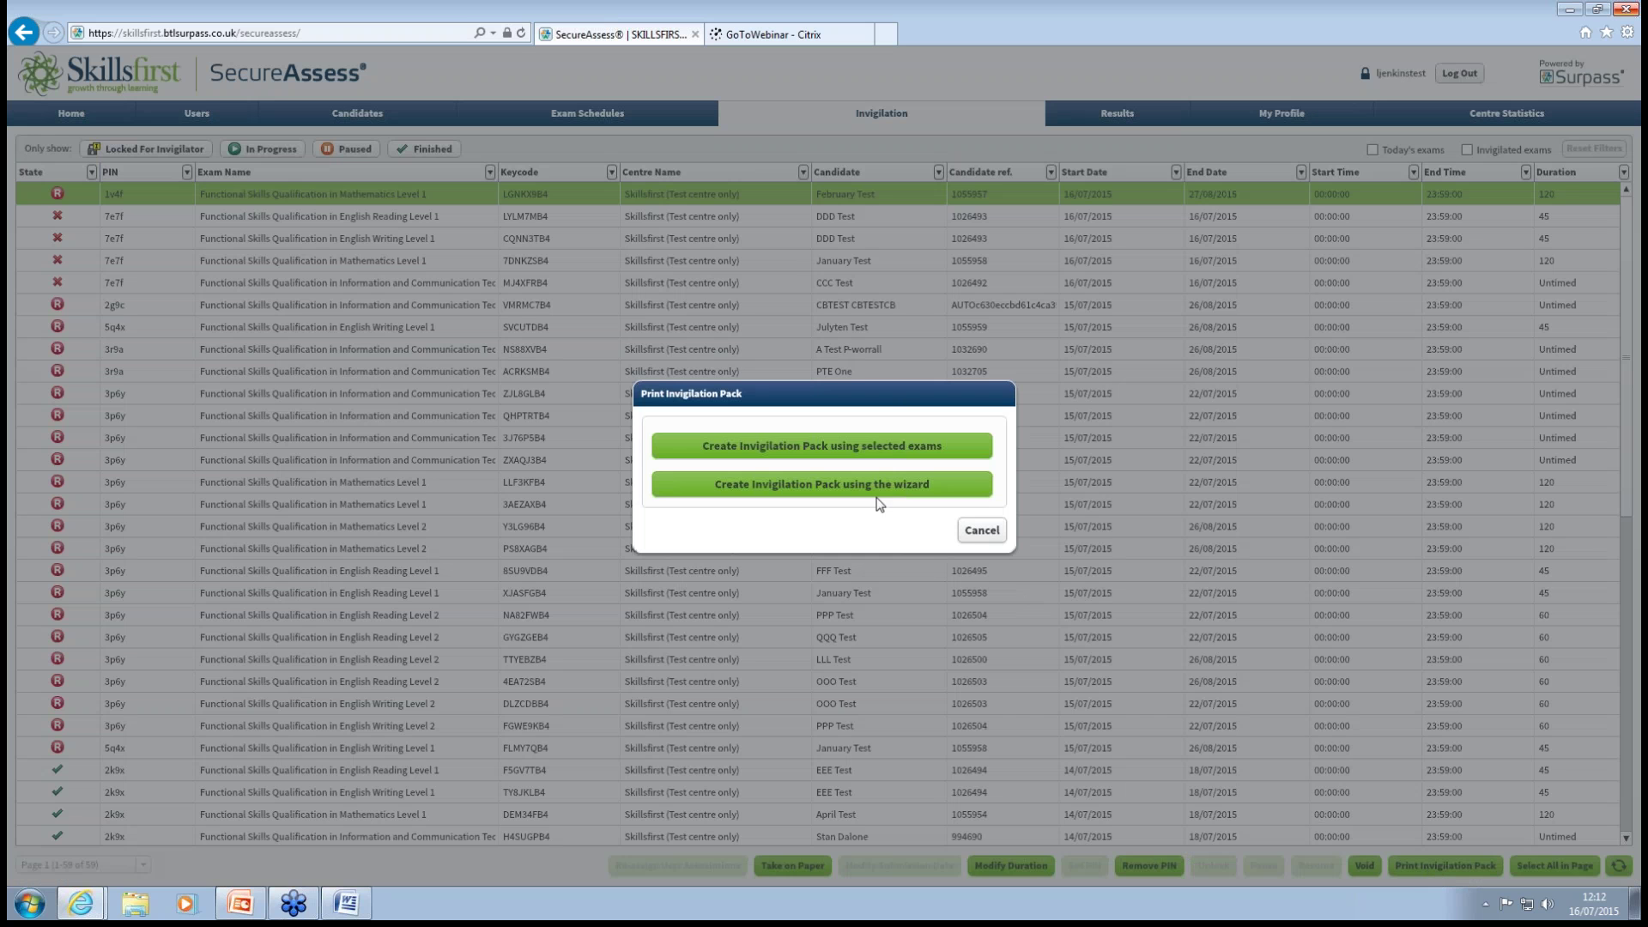
left_click(869, 454)
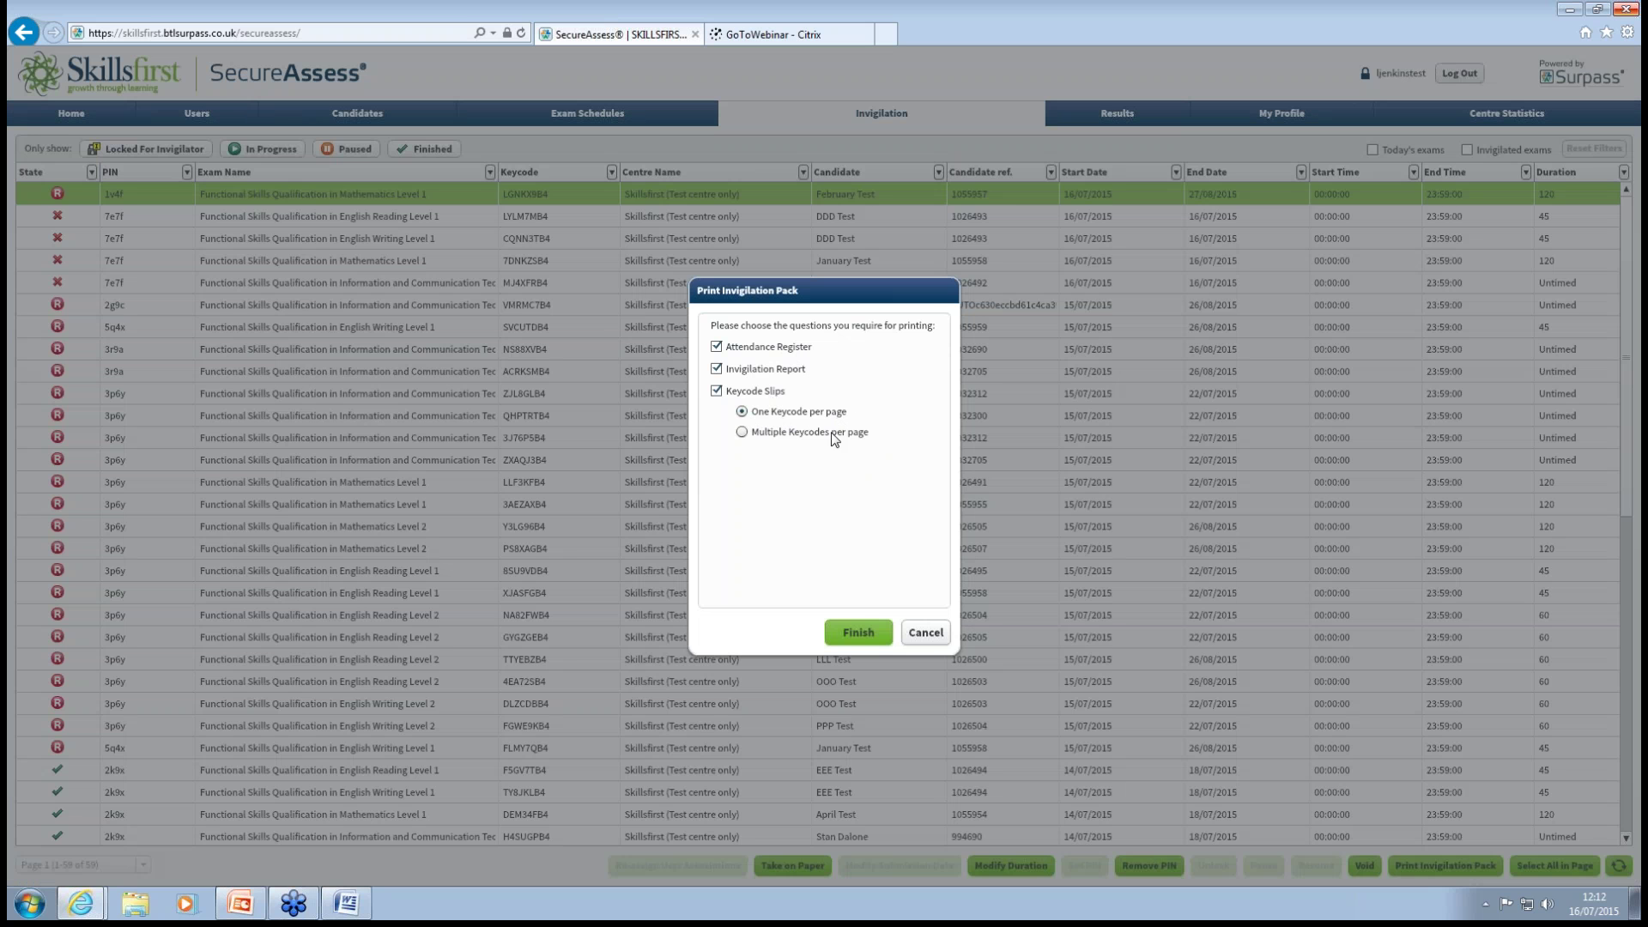
left_click(855, 634)
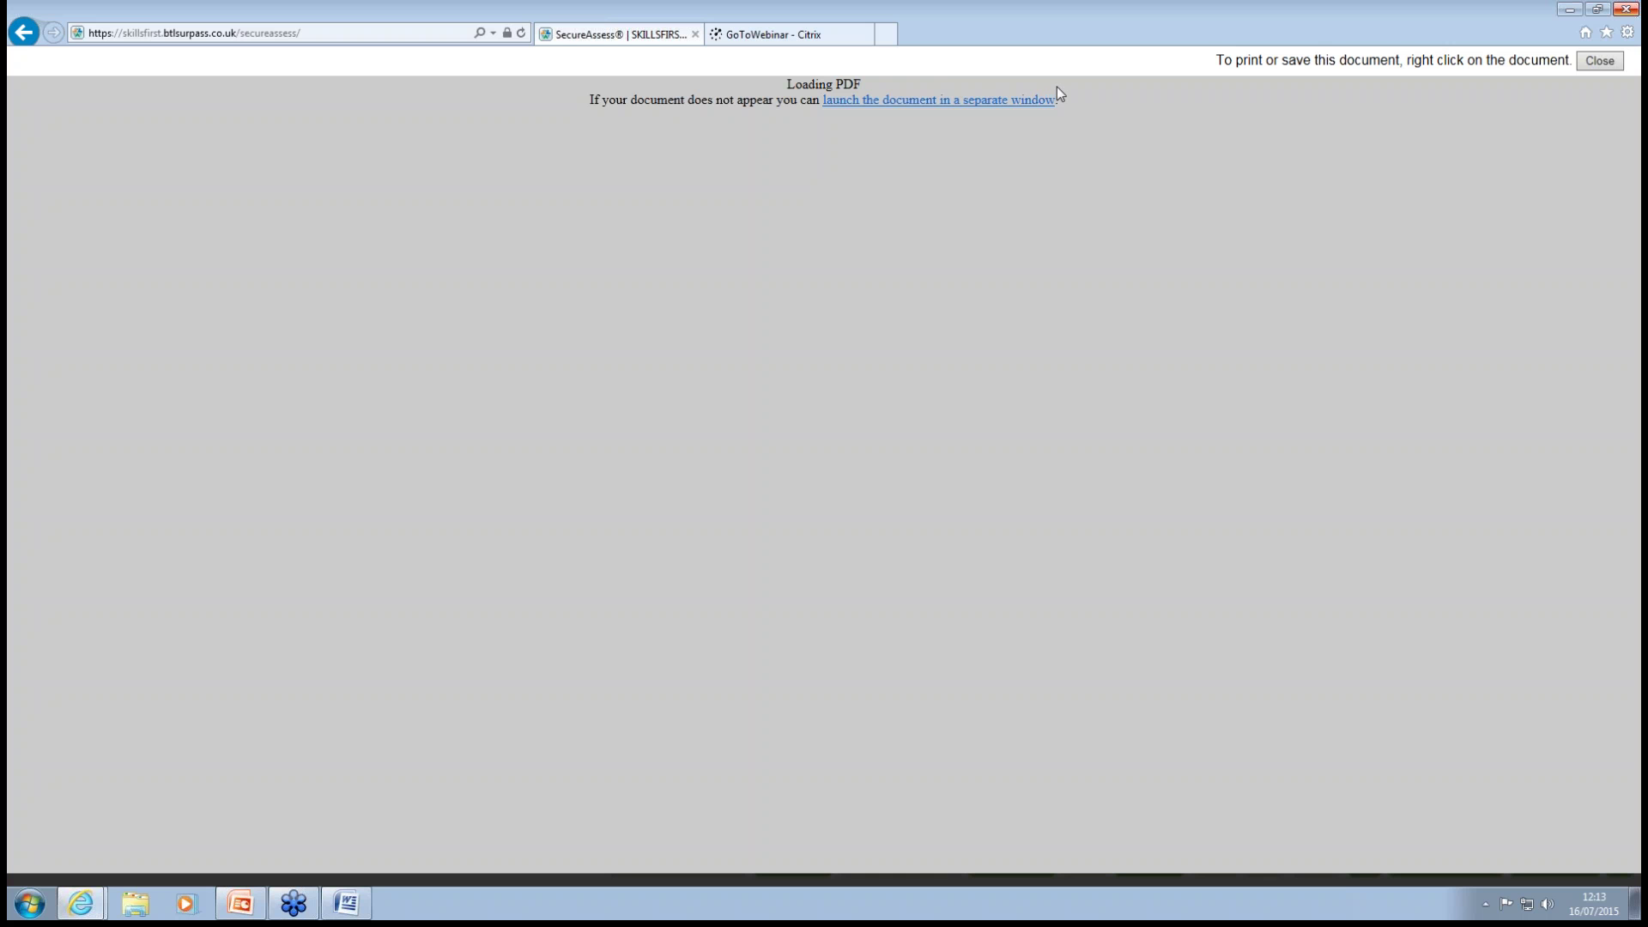
left_click(1030, 103)
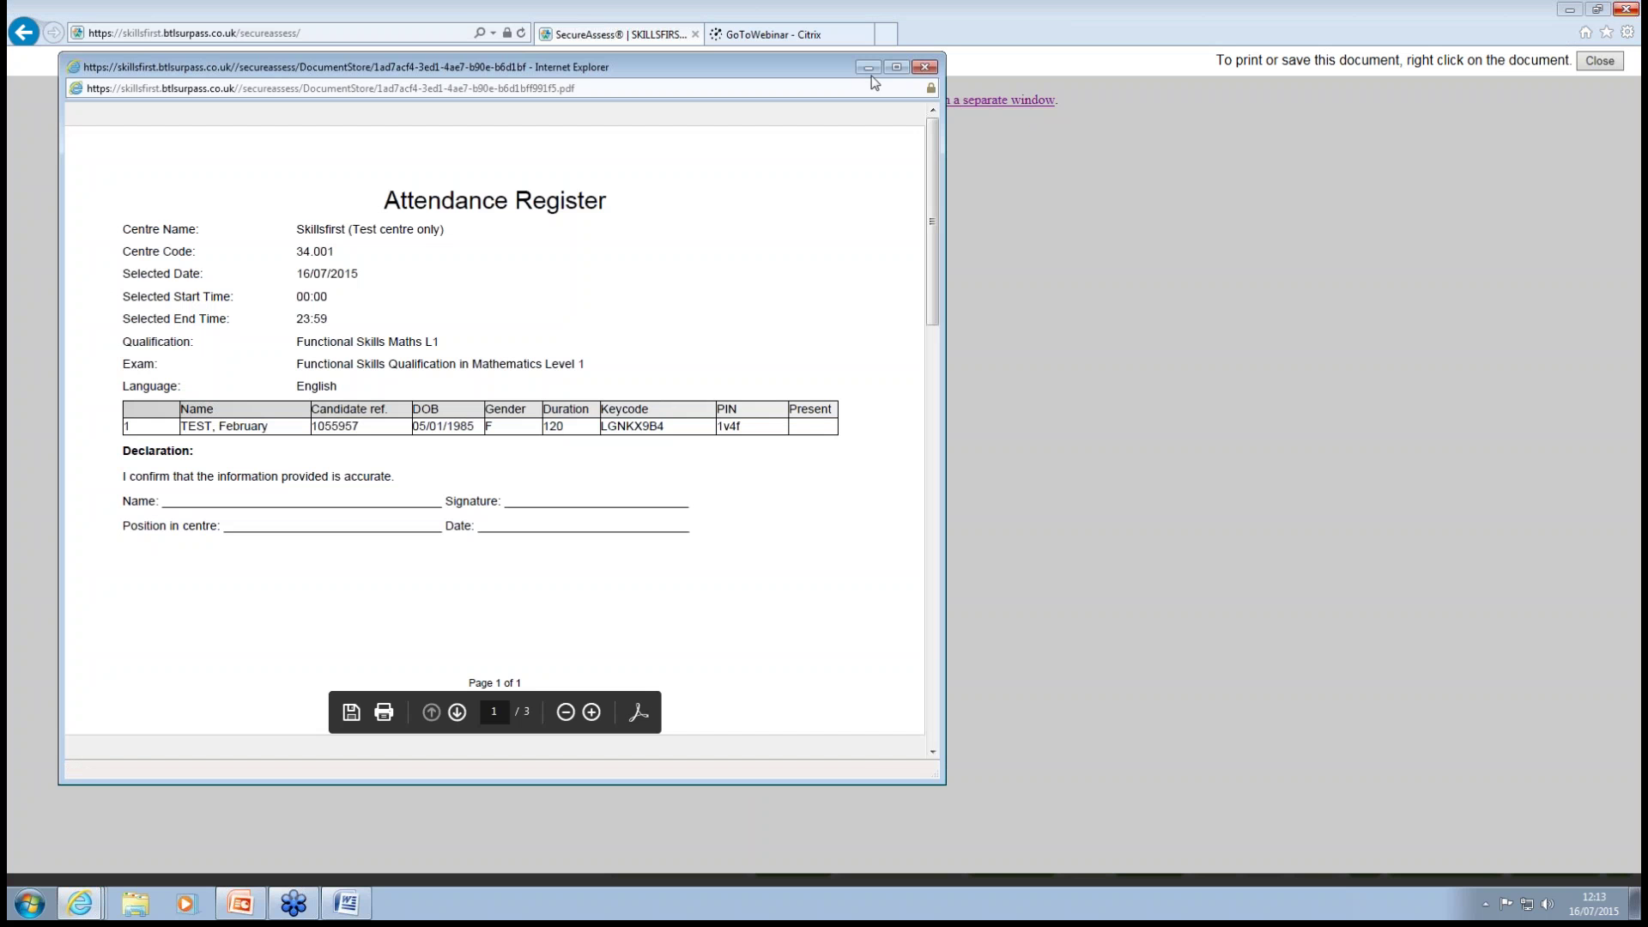
left_click(897, 67)
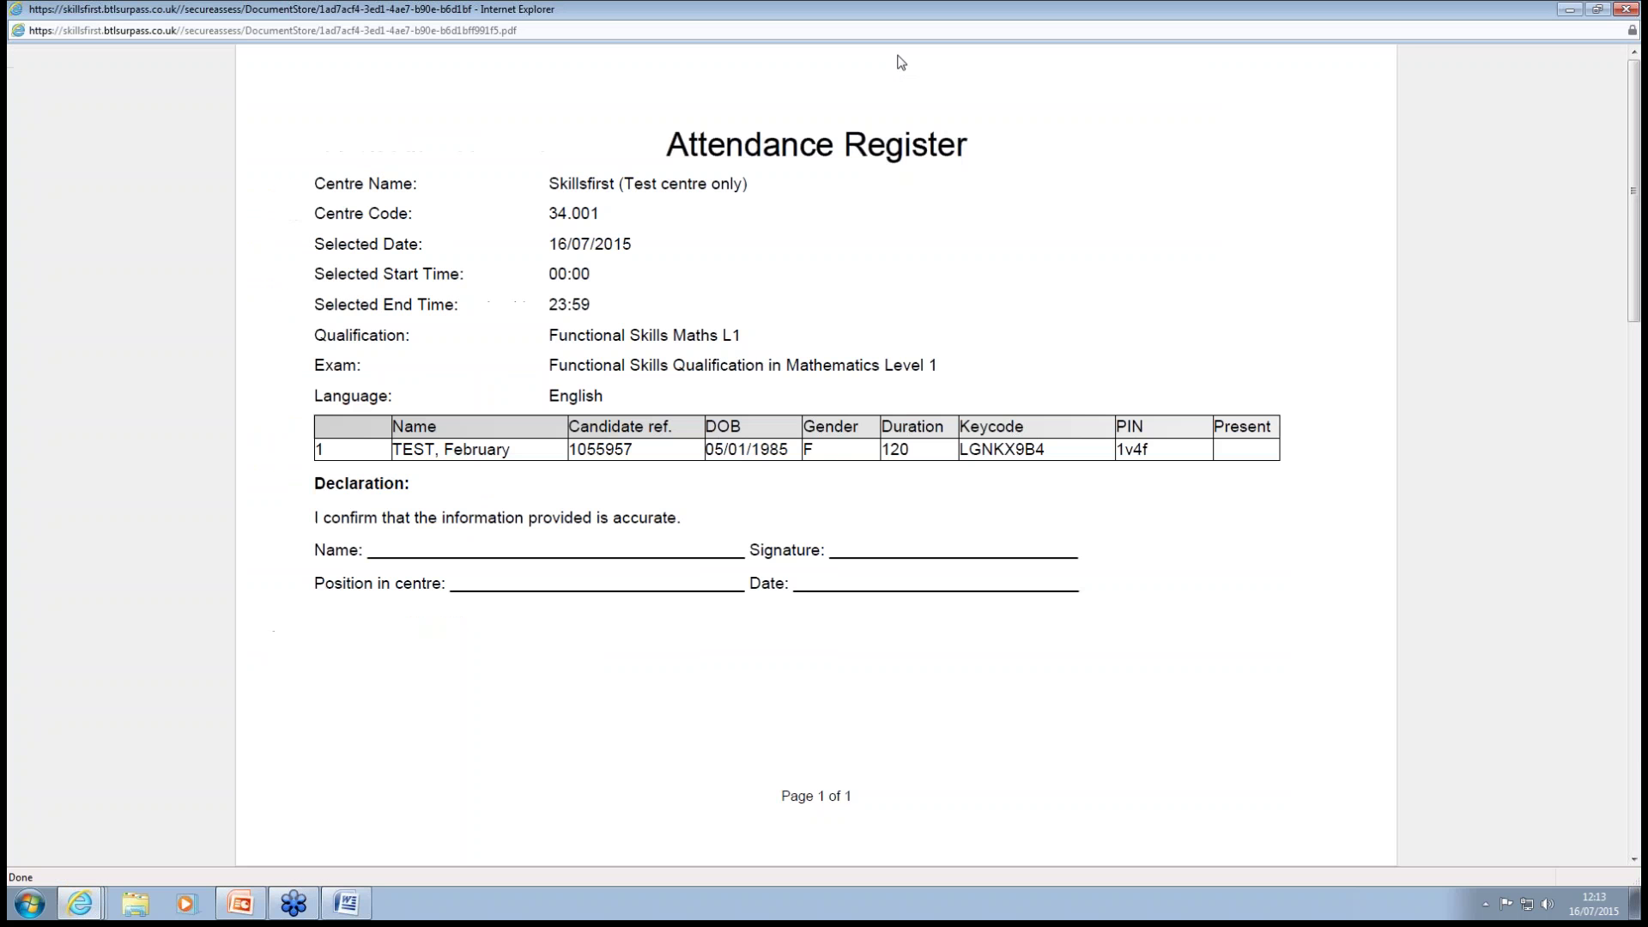
mouse_move(1383, 740)
scroll(1202, 558, "down", 3)
scroll(1206, 559, "up", 3)
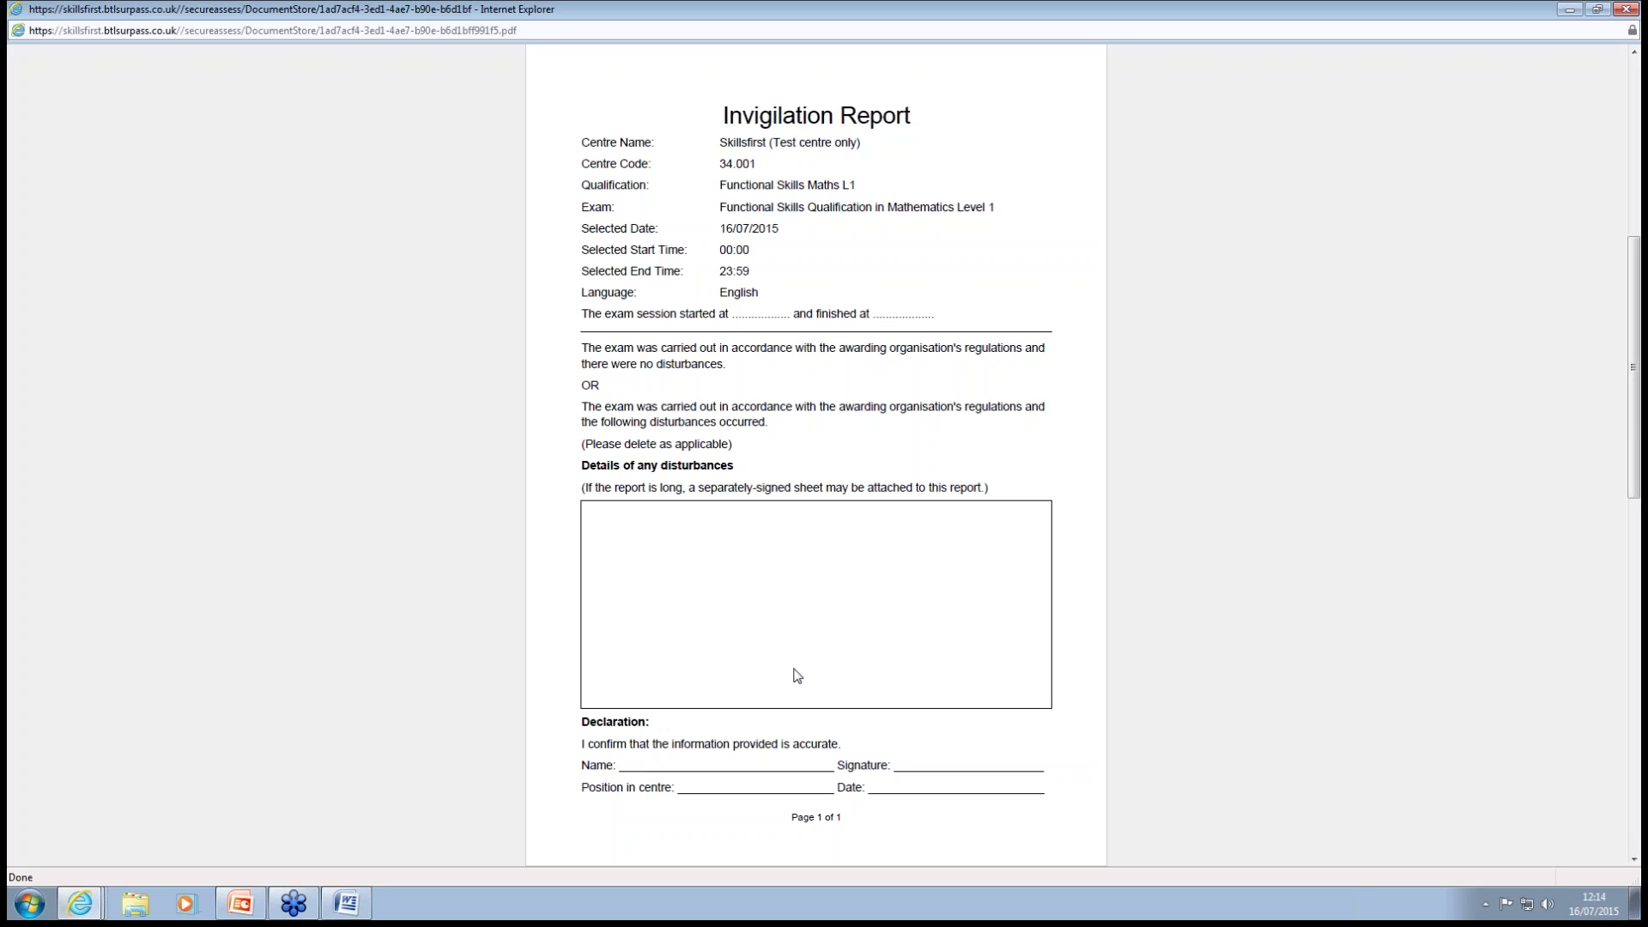
scroll(776, 670, "down", 3)
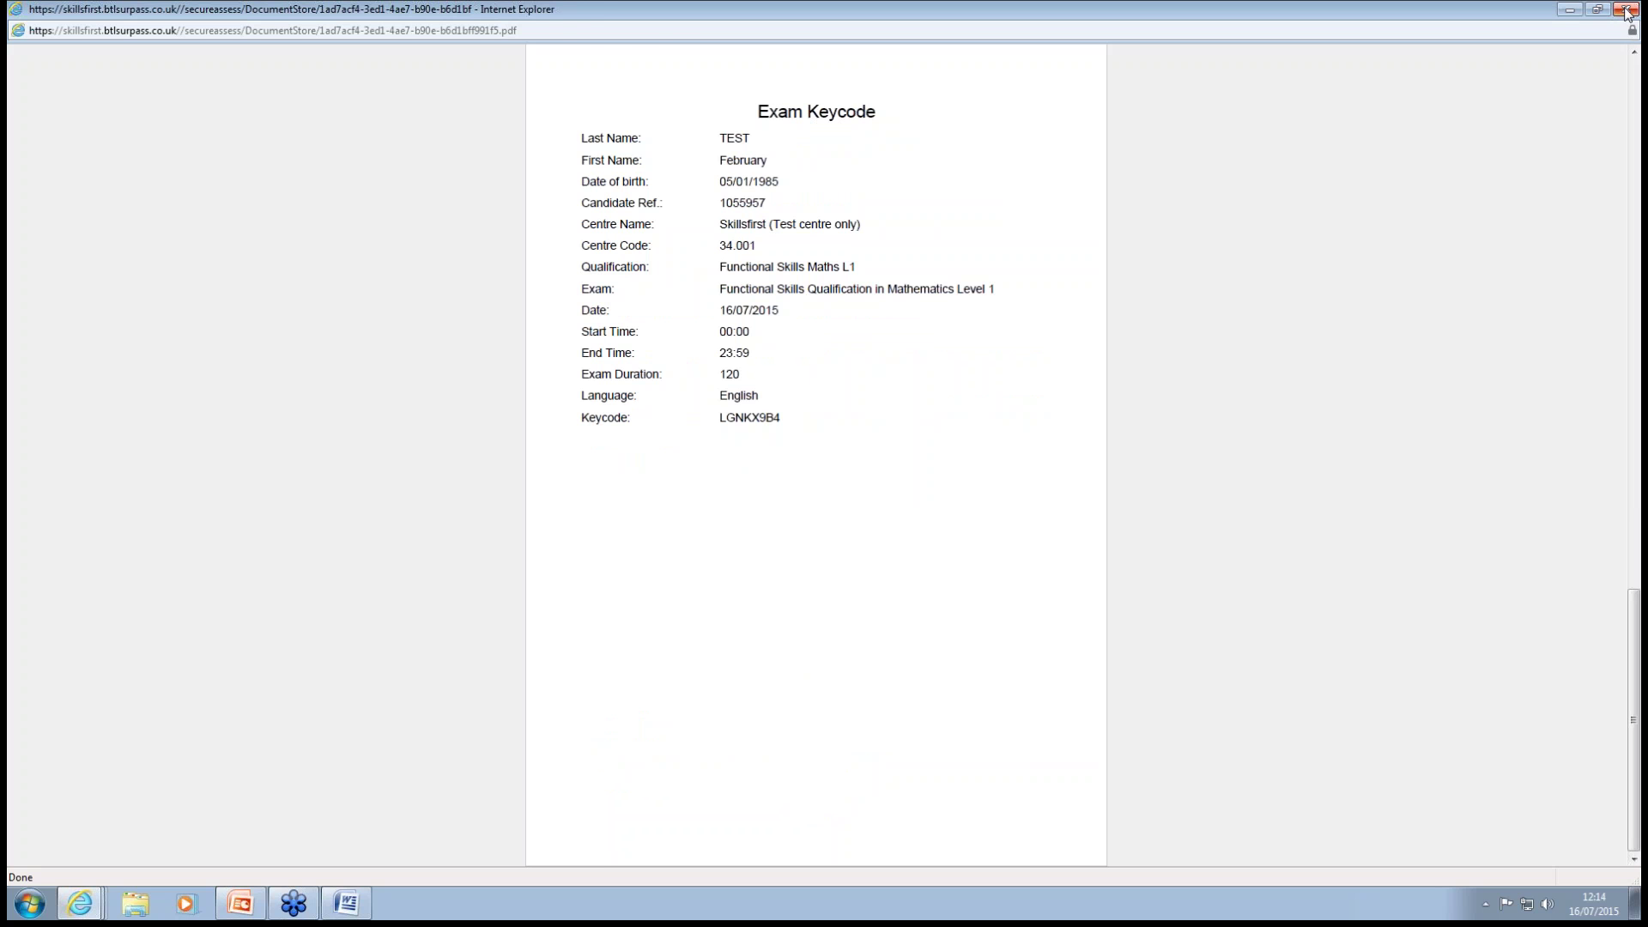
left_click(1626, 10)
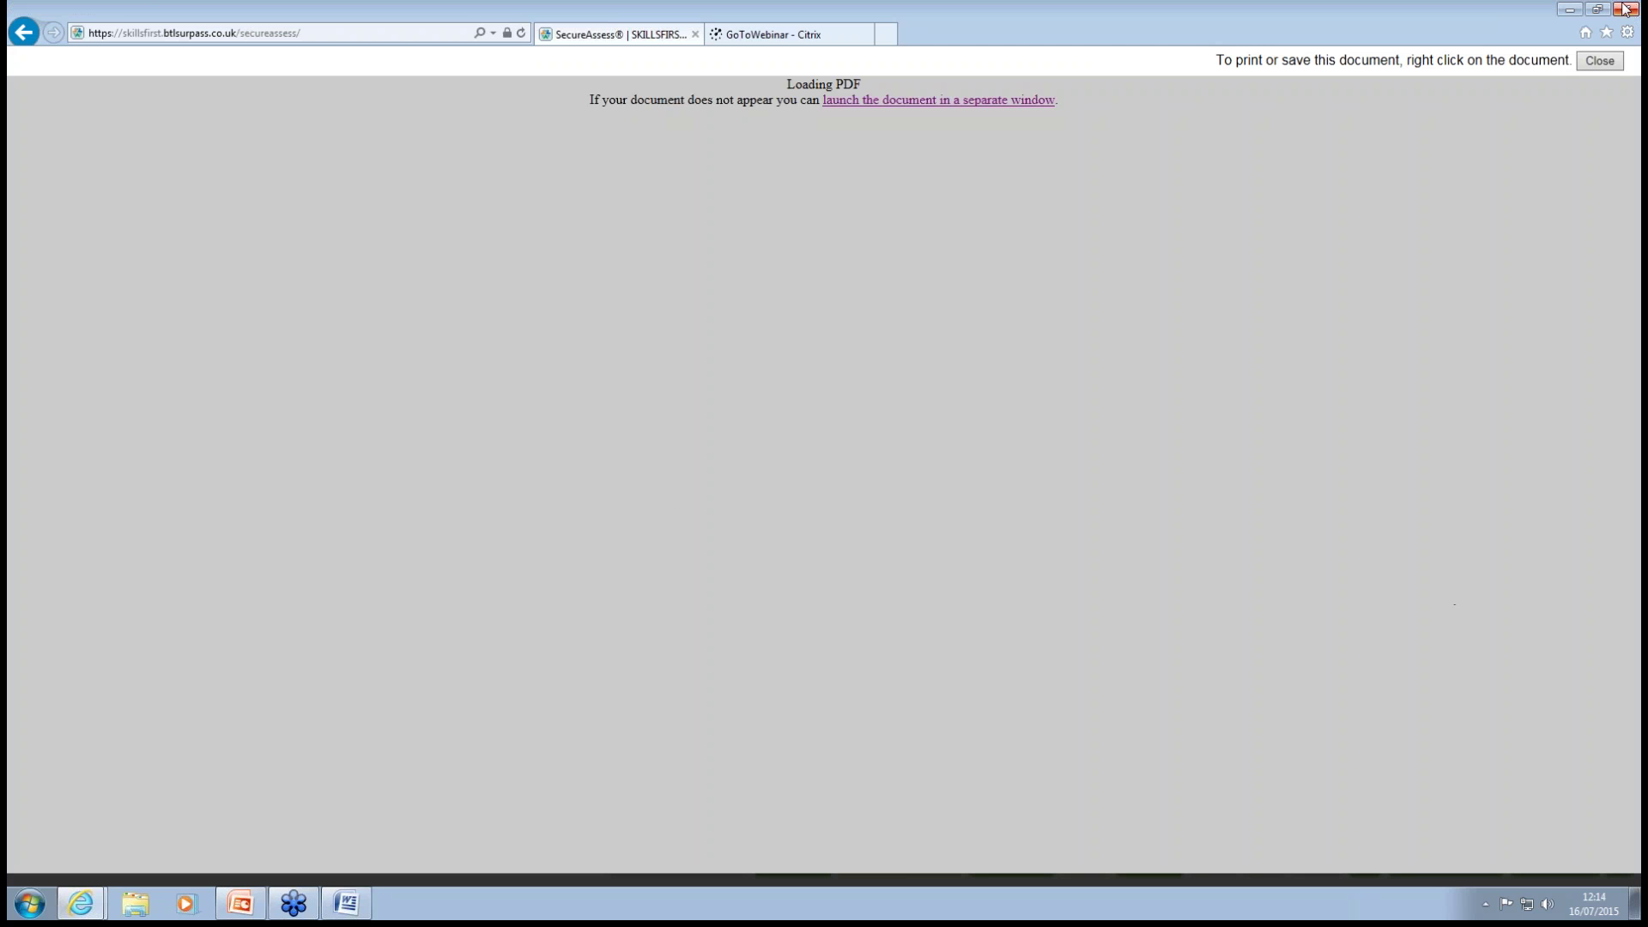
Close the invigilation pack PDF, check the empty Results list, then switch to the Word note.
left_click(1596, 64)
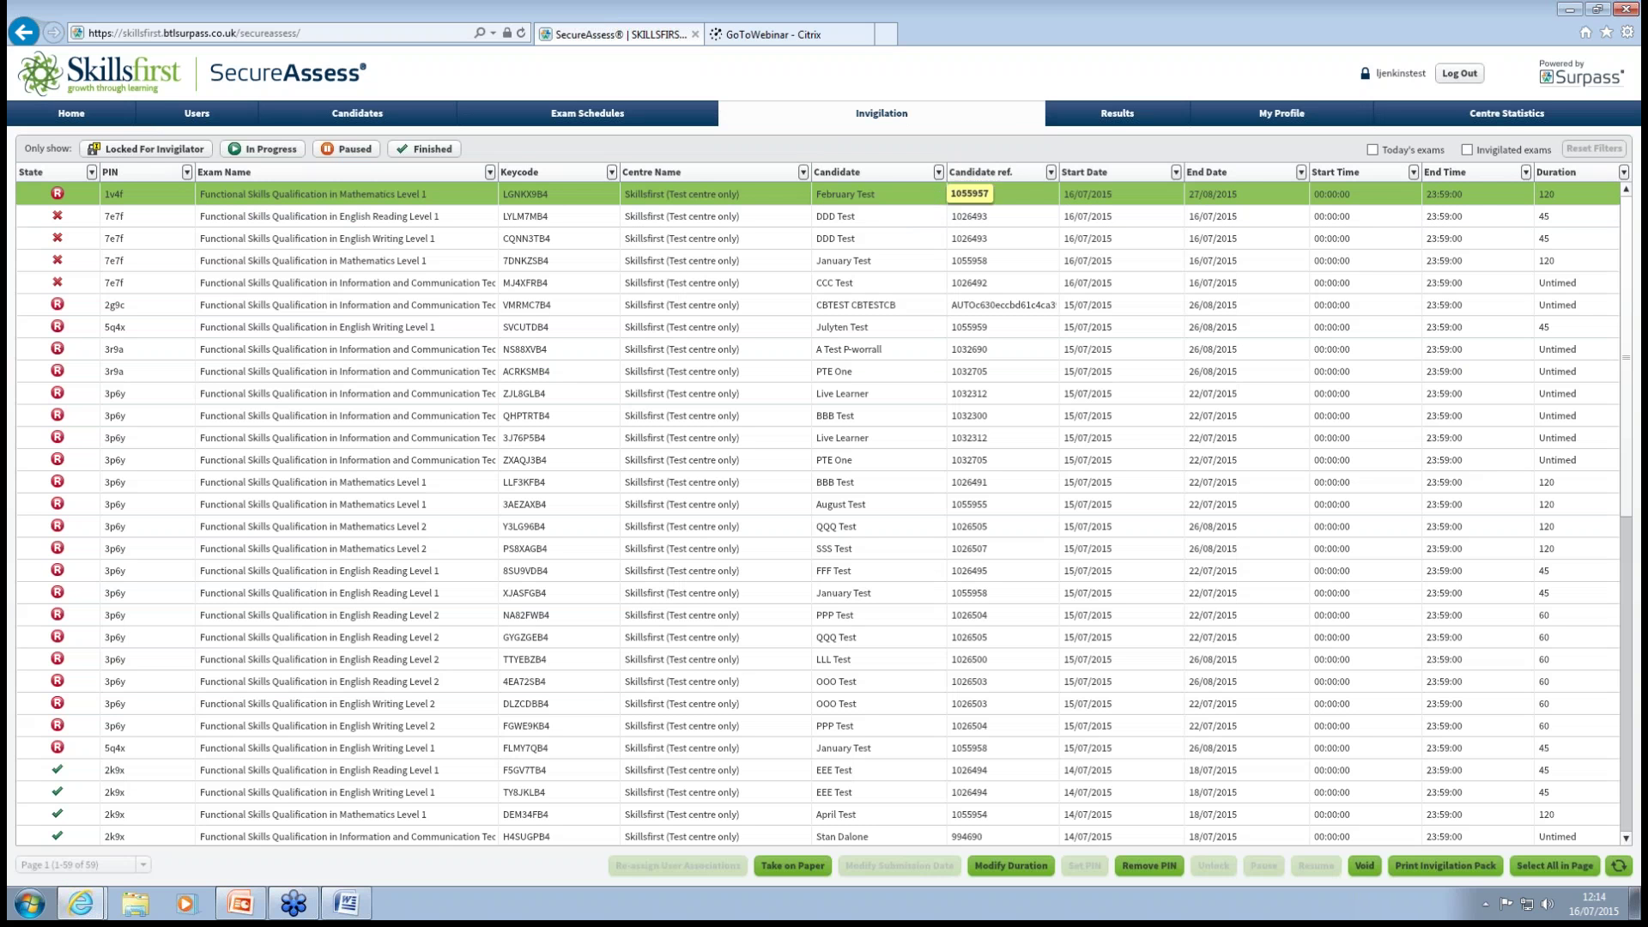
left_click(1116, 118)
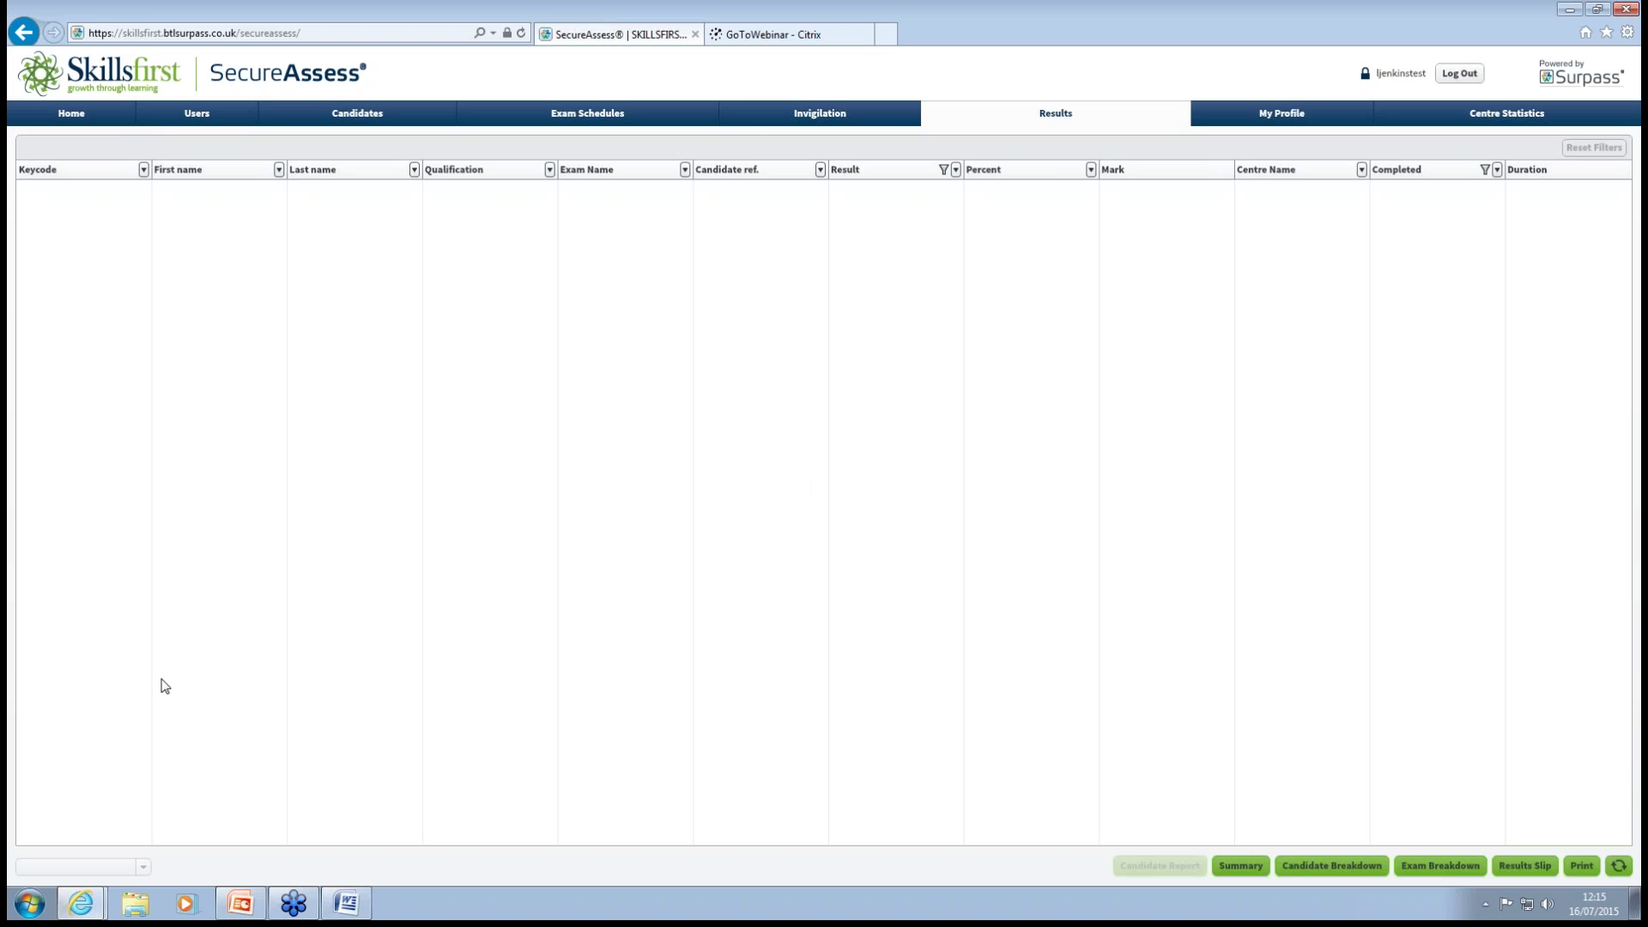
left_click(347, 903)
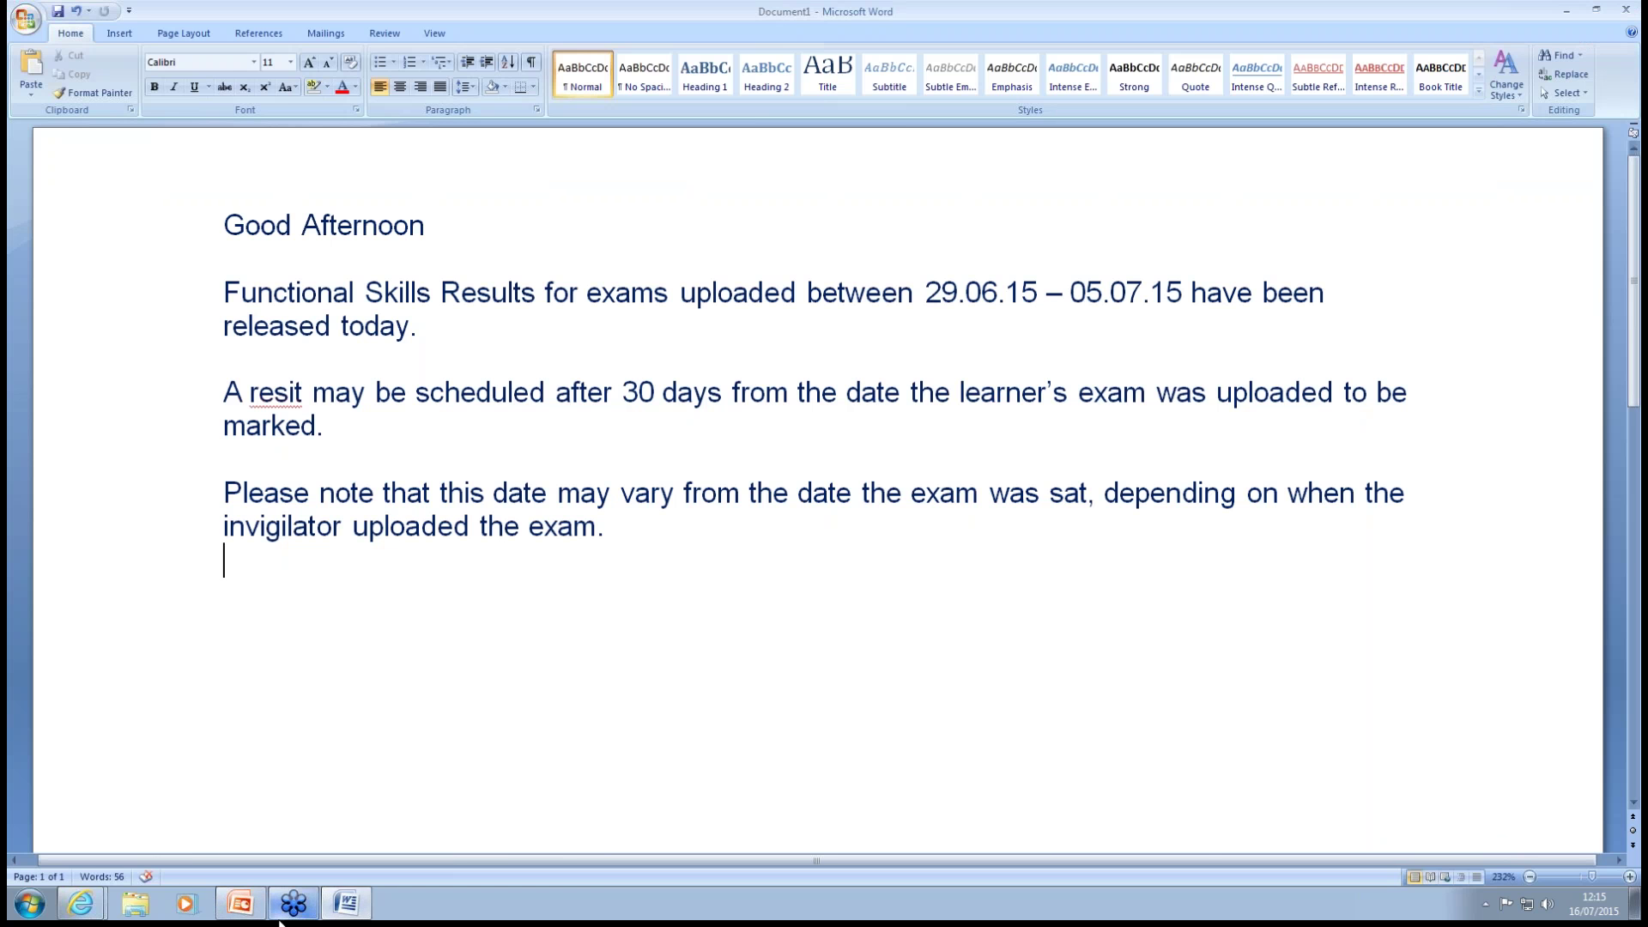
Bring the SecureAssess Results page in Internet Explorer back on screen.
mouse_move(96, 903)
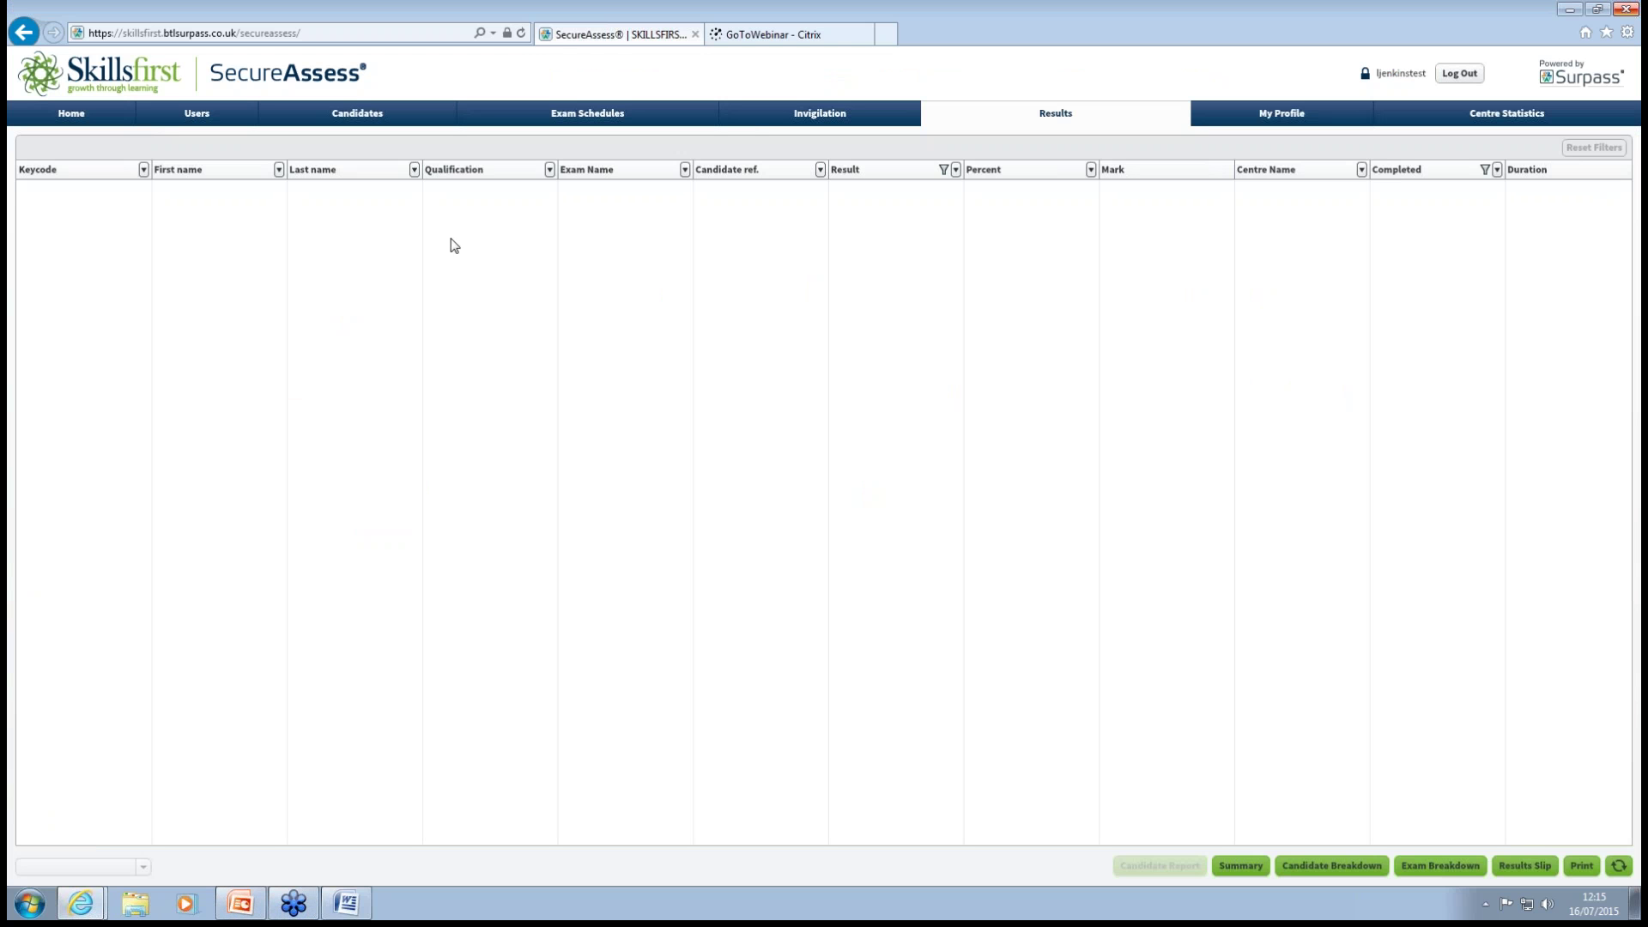
Turn off the Completed date filter to list both ICT results, then view My Profile.
left_click(1498, 171)
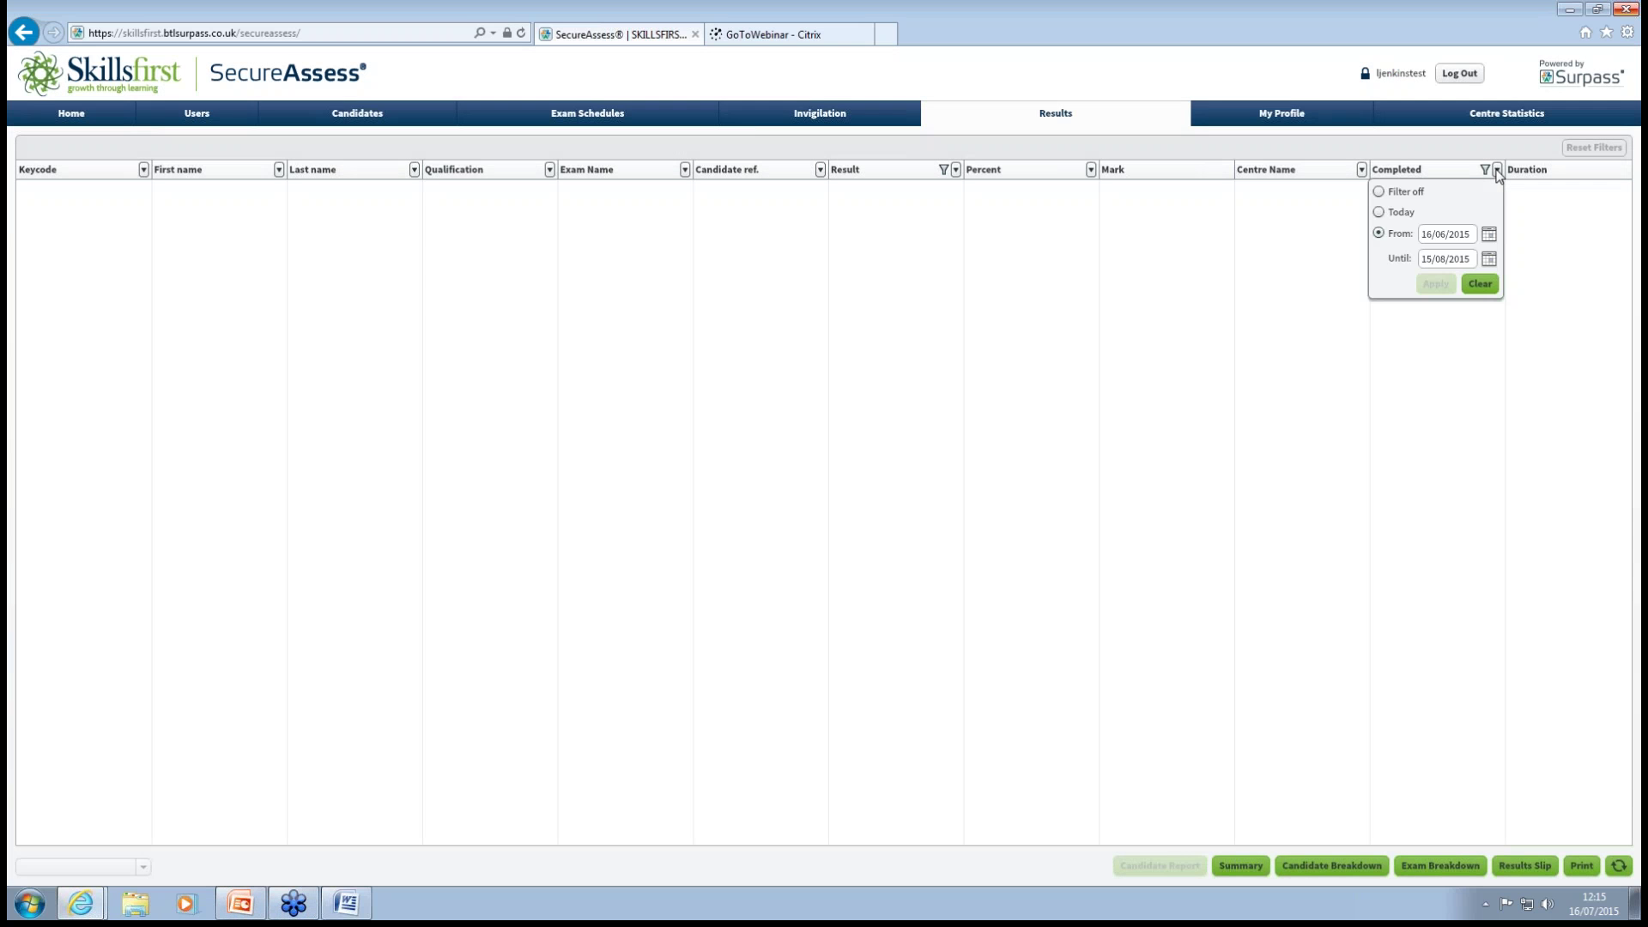
left_click(1377, 193)
left_click(1438, 285)
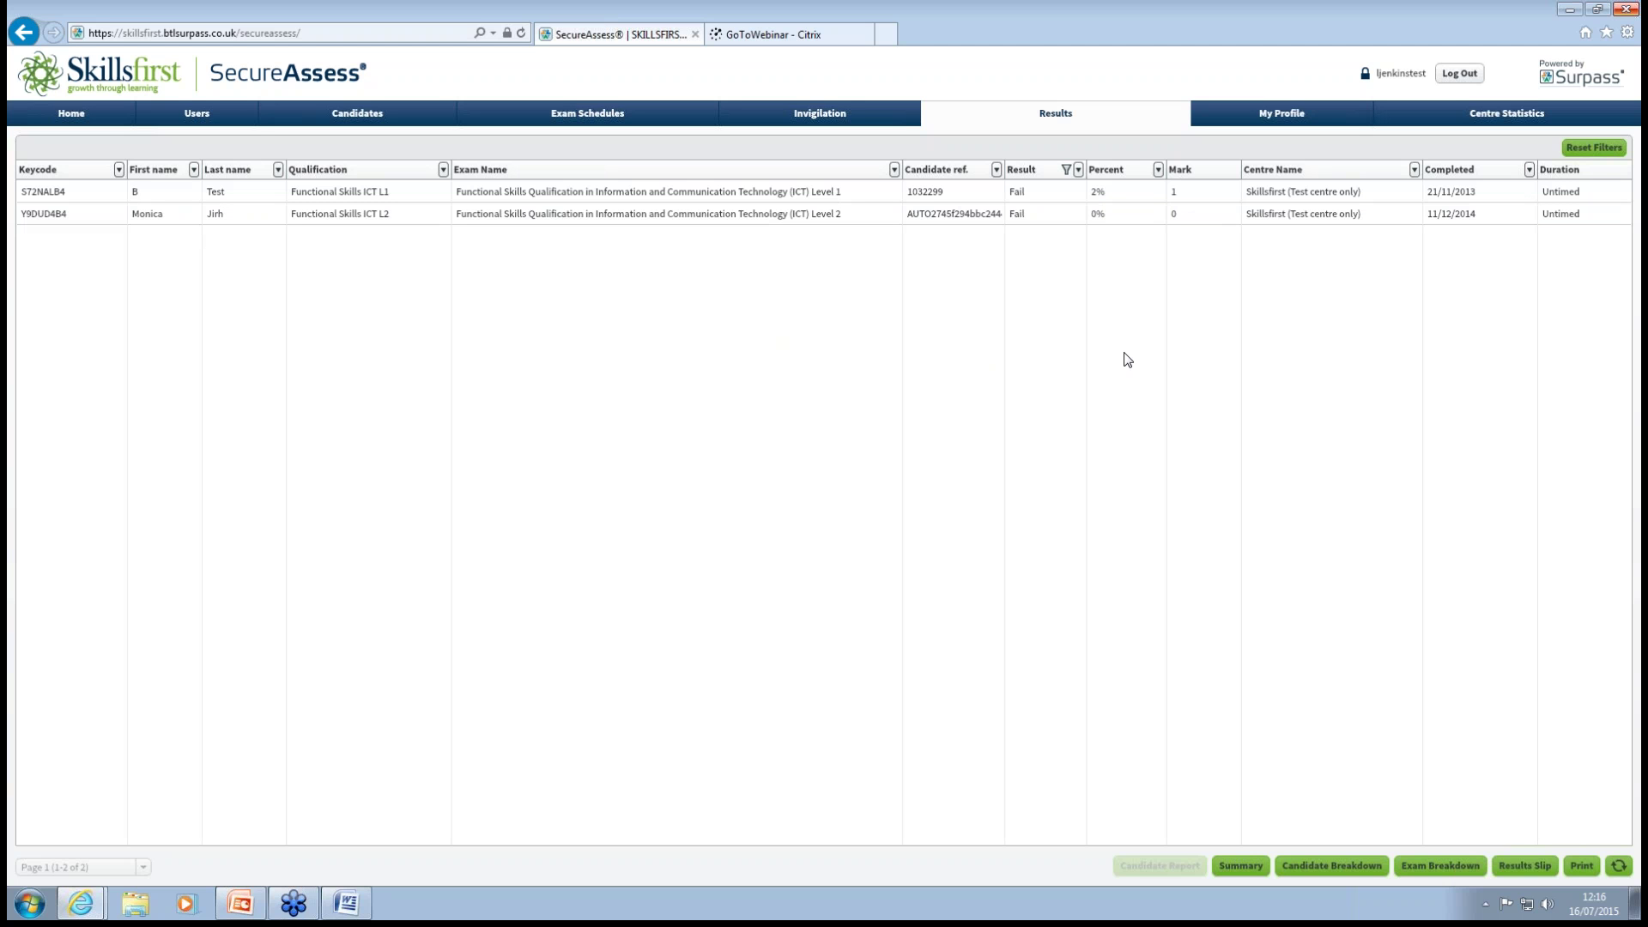
left_click(1296, 121)
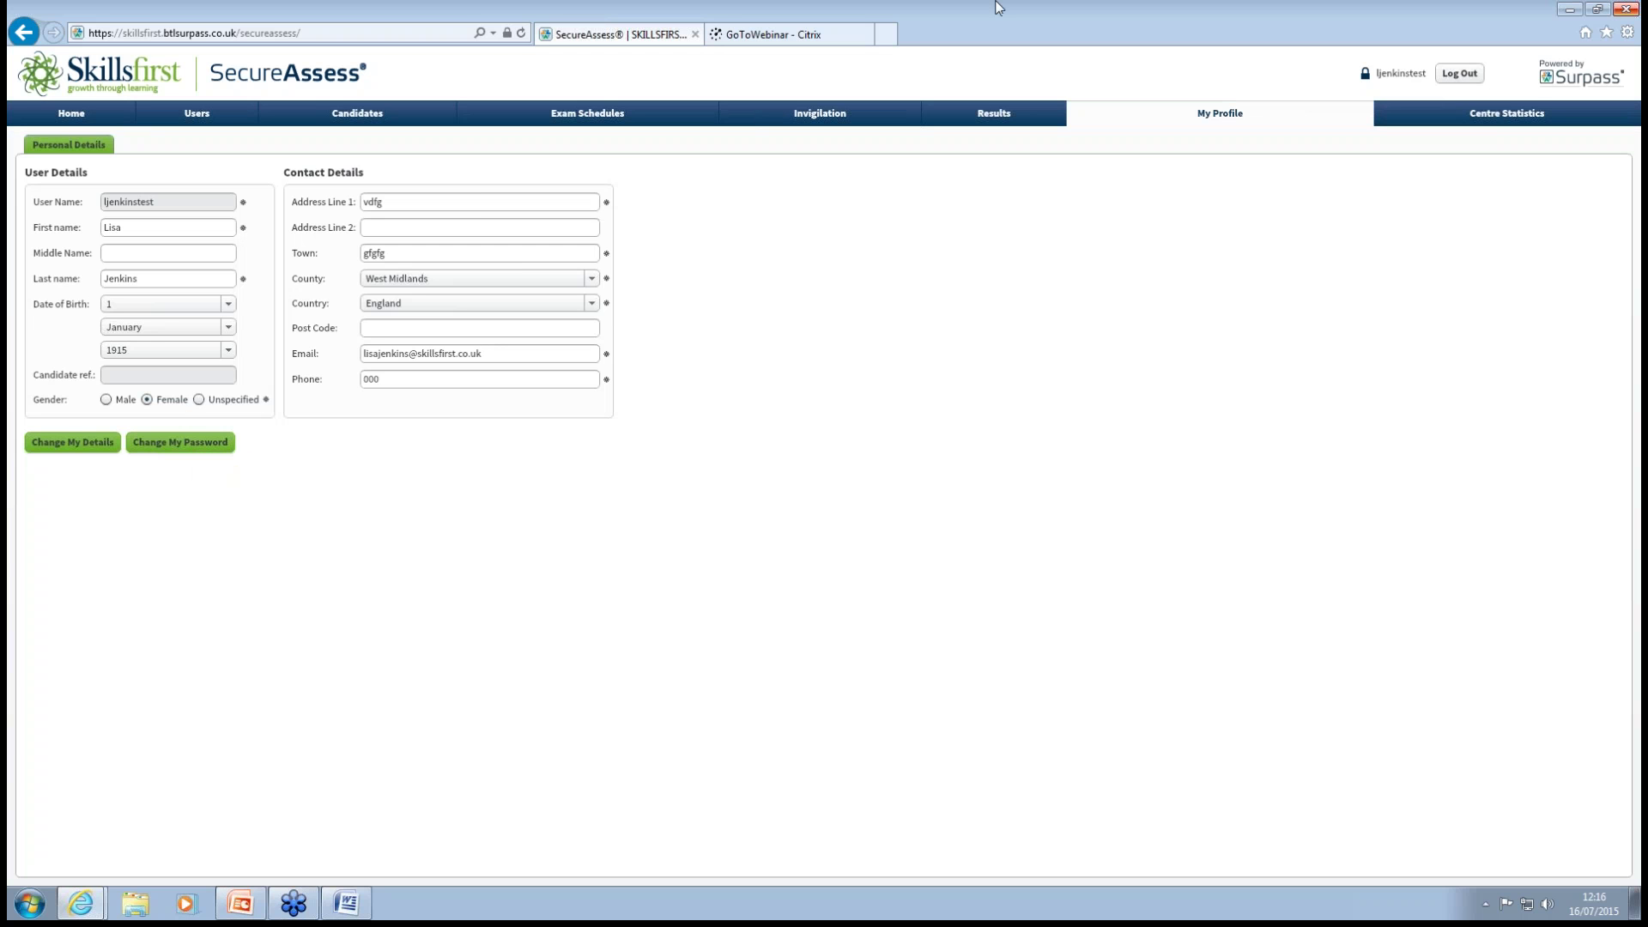
View the test centre's Centre Statistics, then minimise the browser to show the Word note.
left_click(1489, 120)
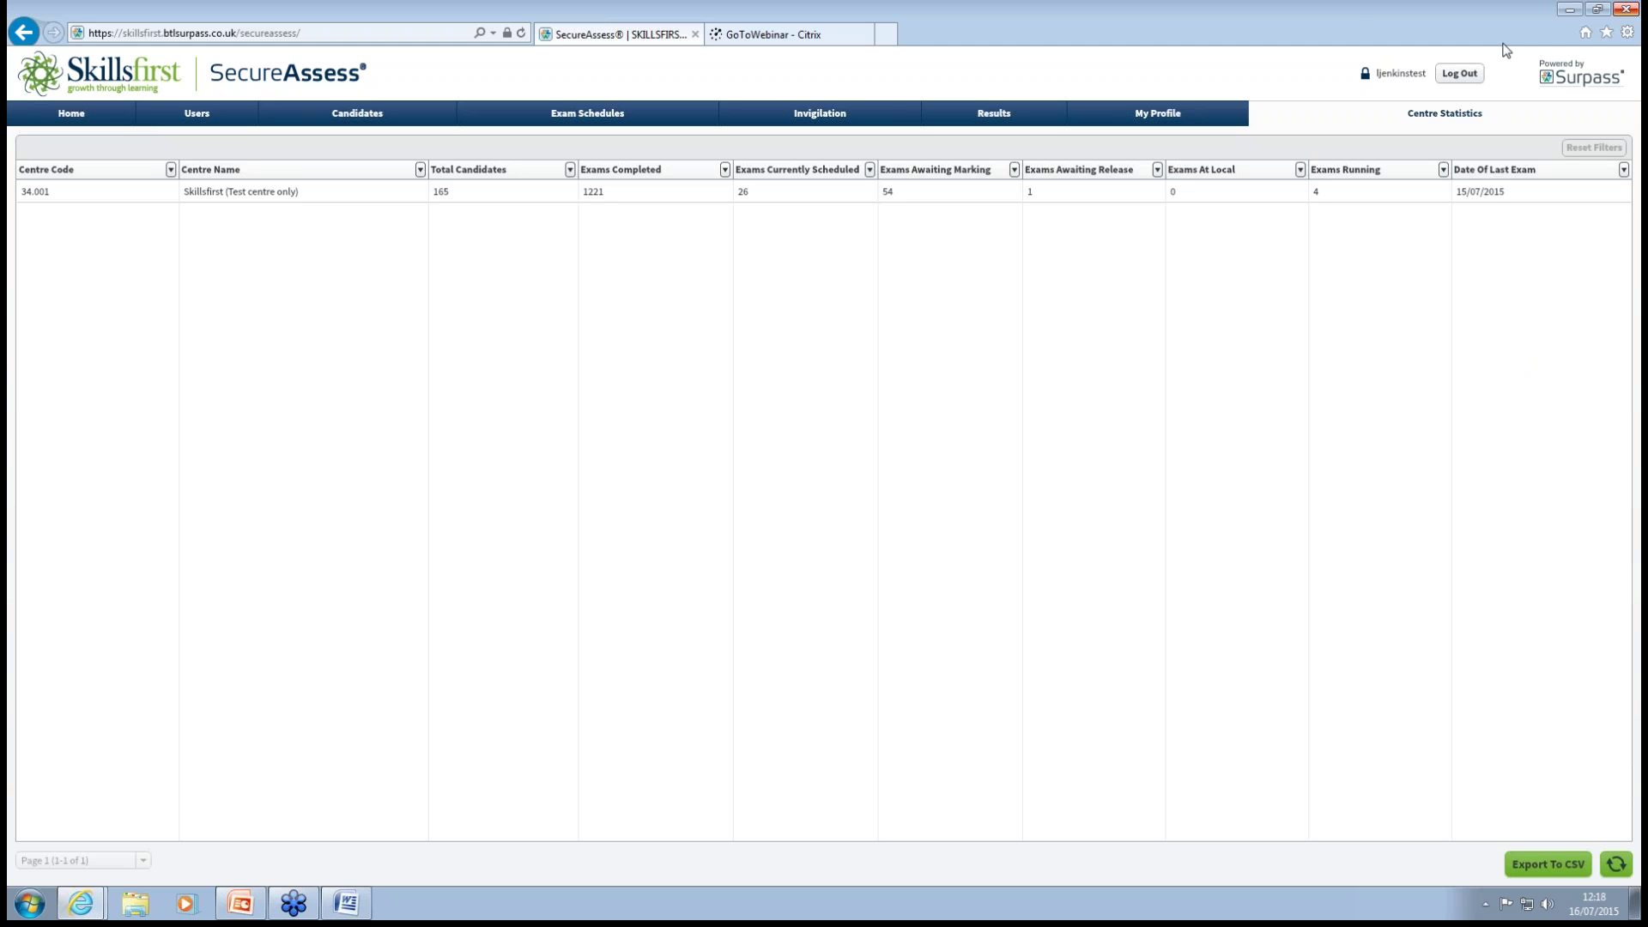
left_click(1568, 10)
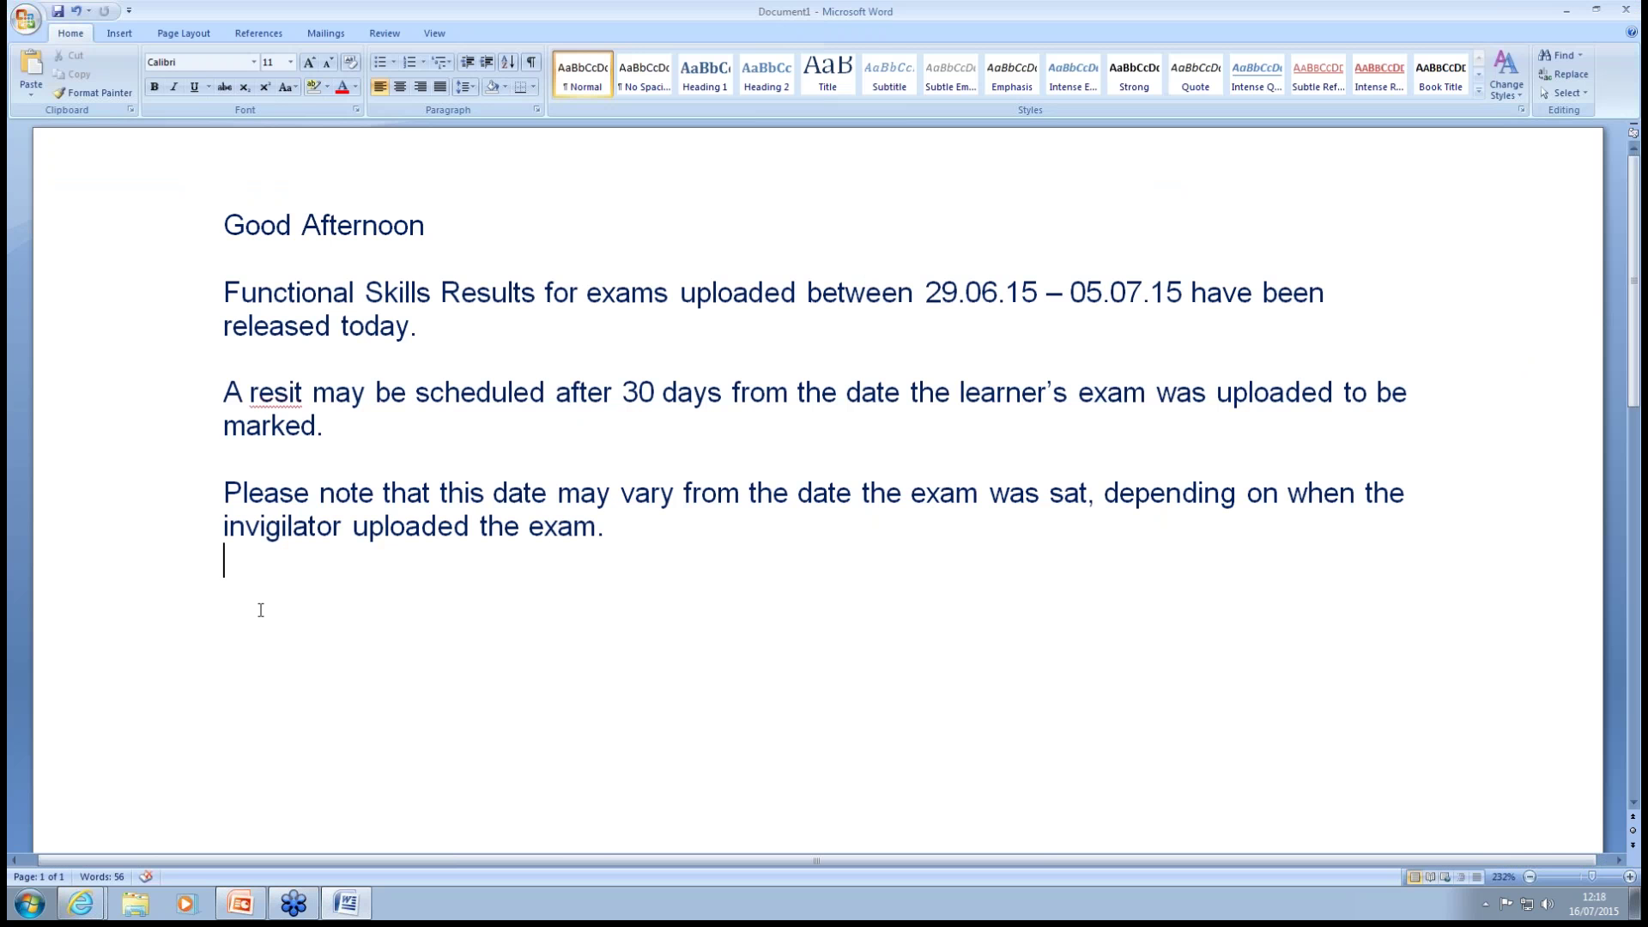
Minimise the Word document and the VTCT PowerPoint presentation to reveal the desktop.
mouse_move(79, 903)
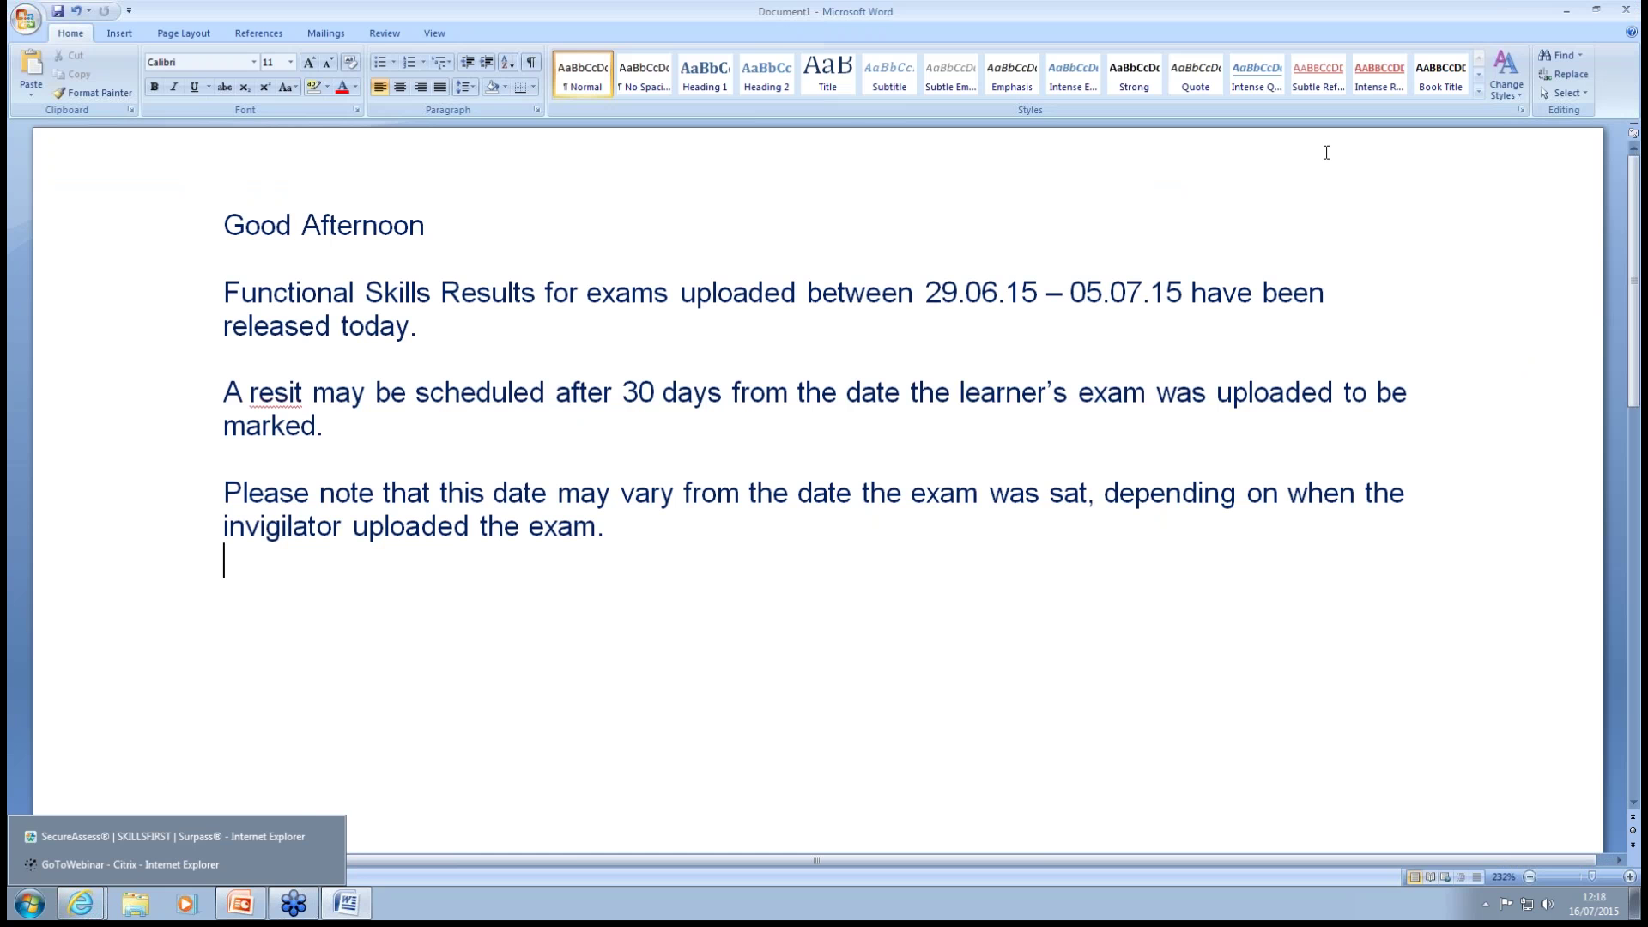
left_click(1564, 11)
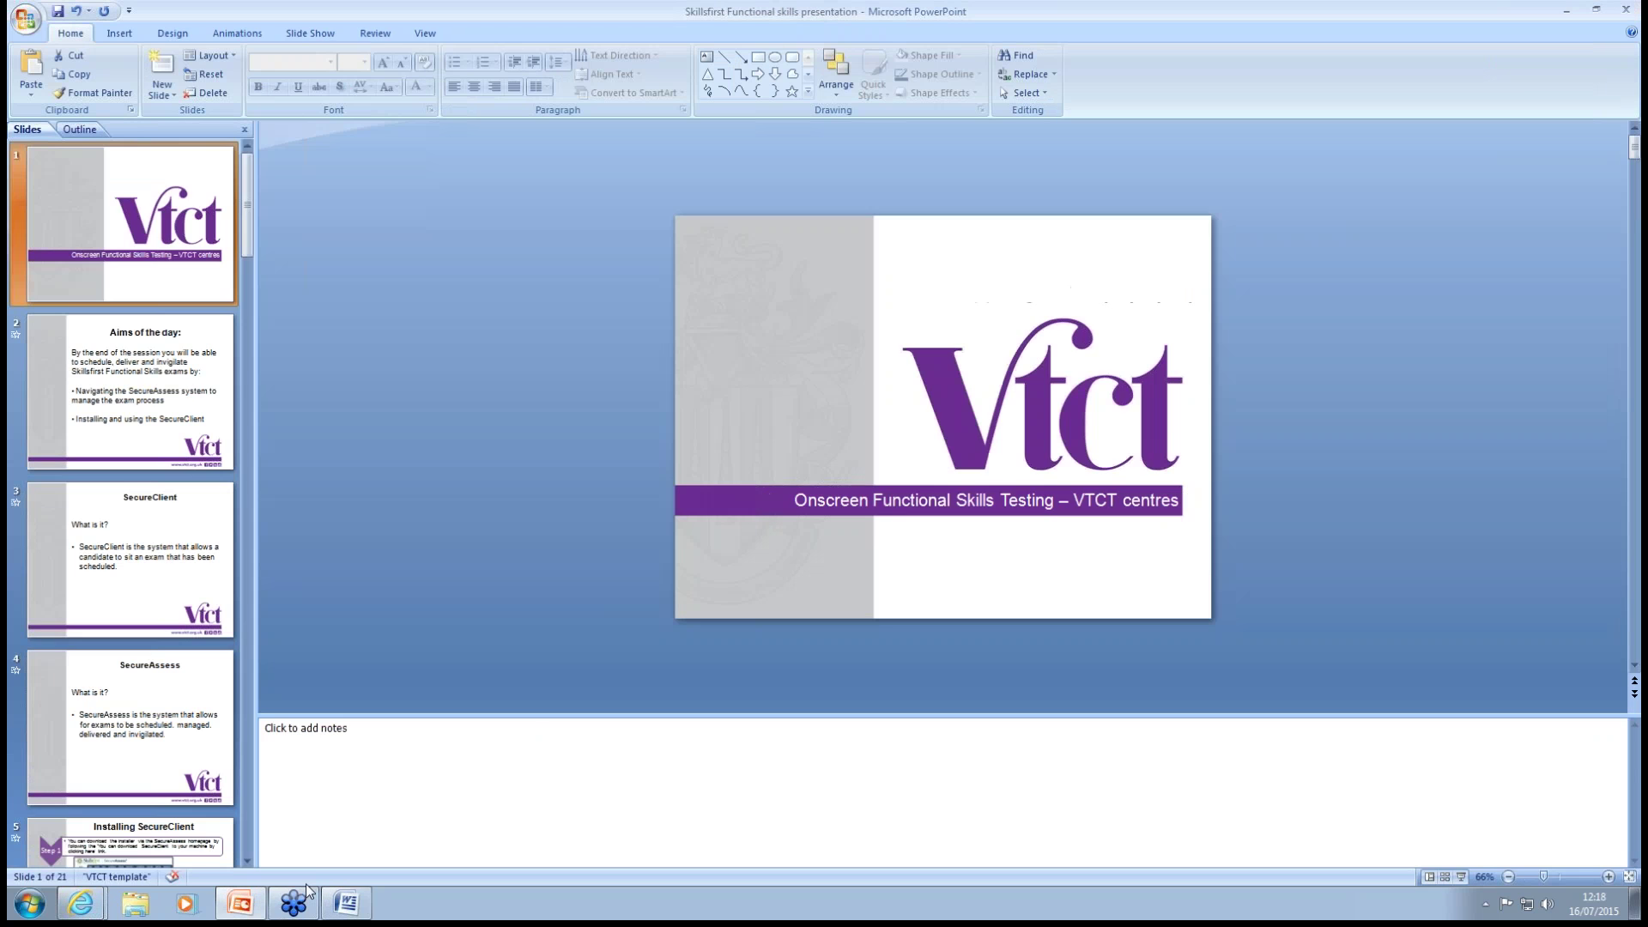
mouse_move(82, 905)
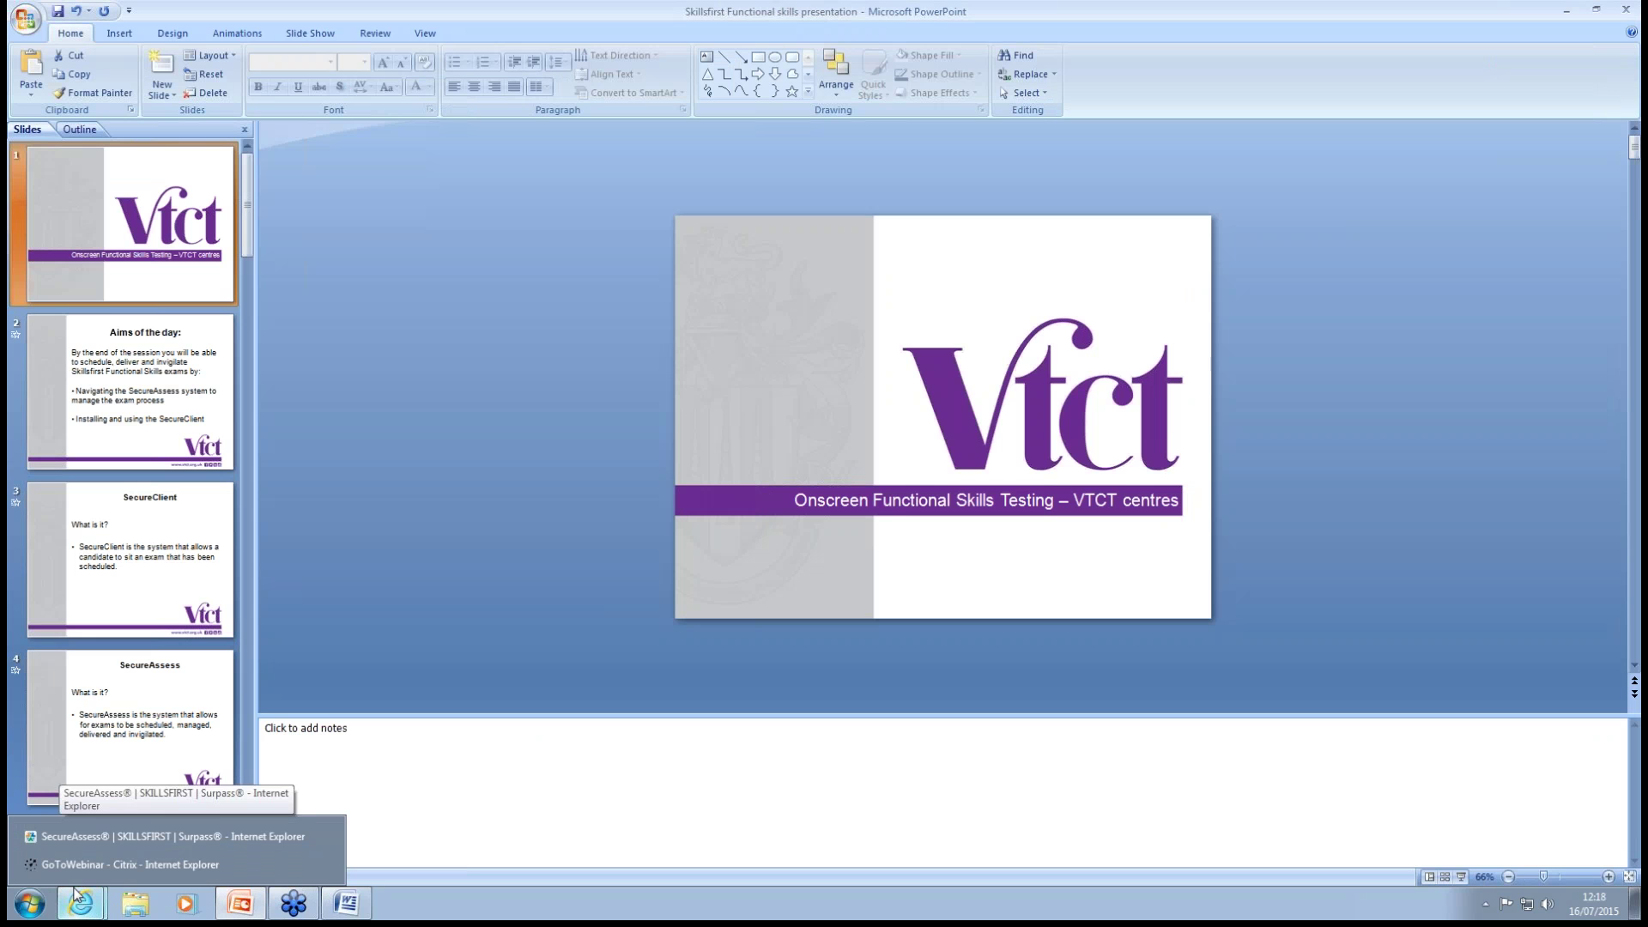
left_click(1569, 11)
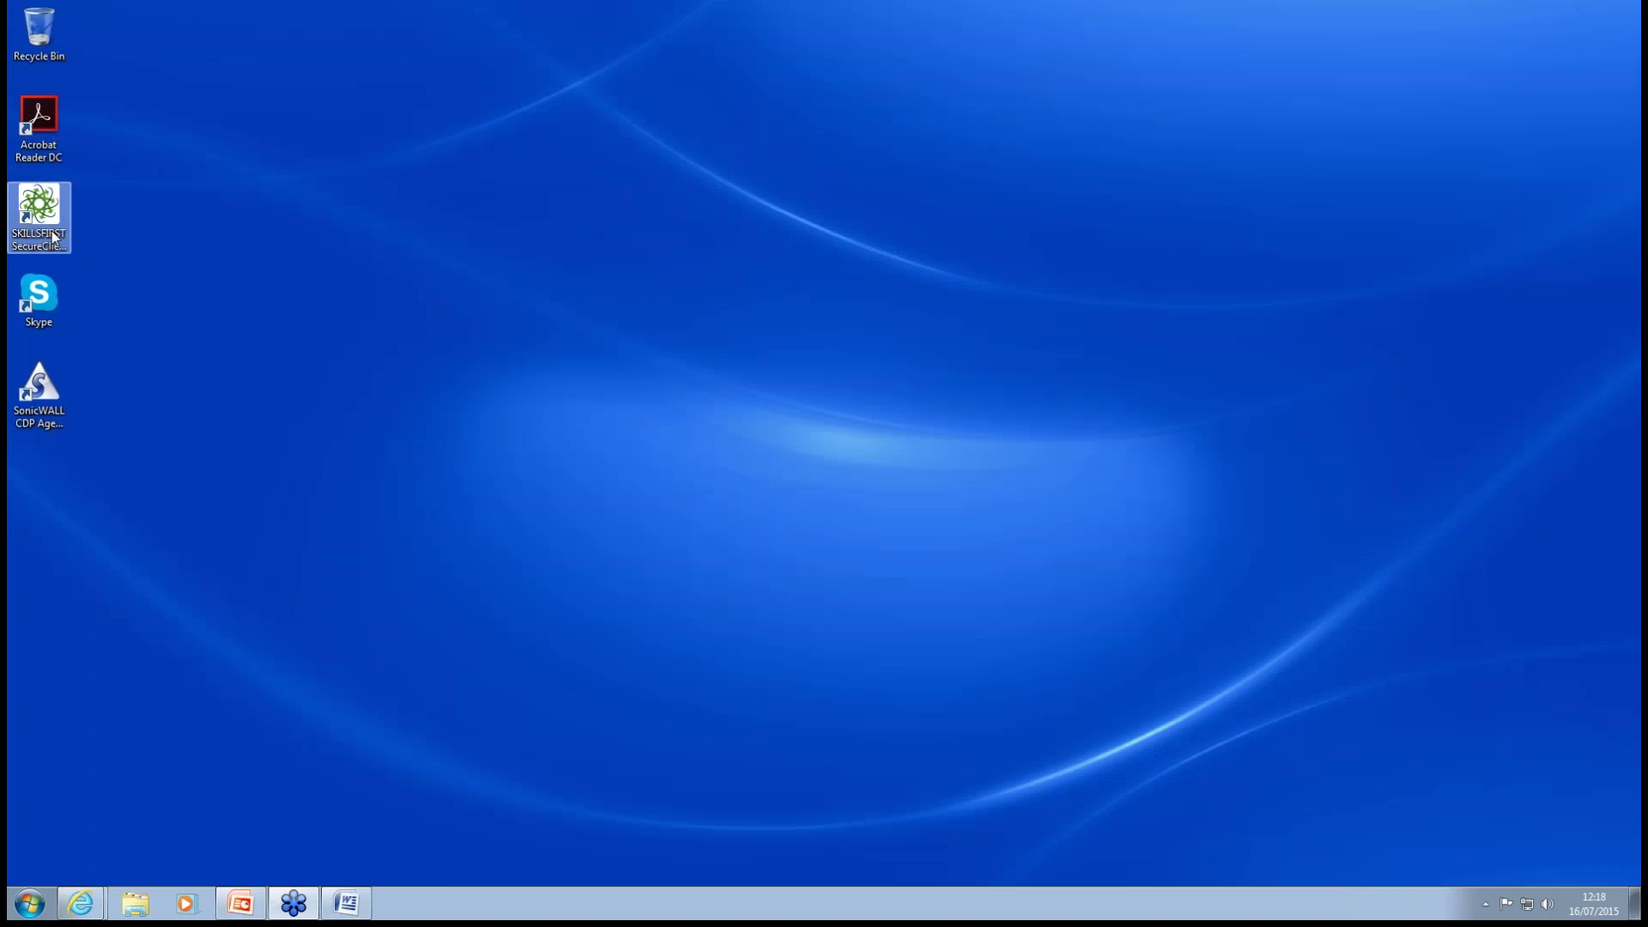
Move the SKILLSFIRST SecureClient shortcut right on the desktop and launch it.
left_click_drag(53, 218, 243, 216)
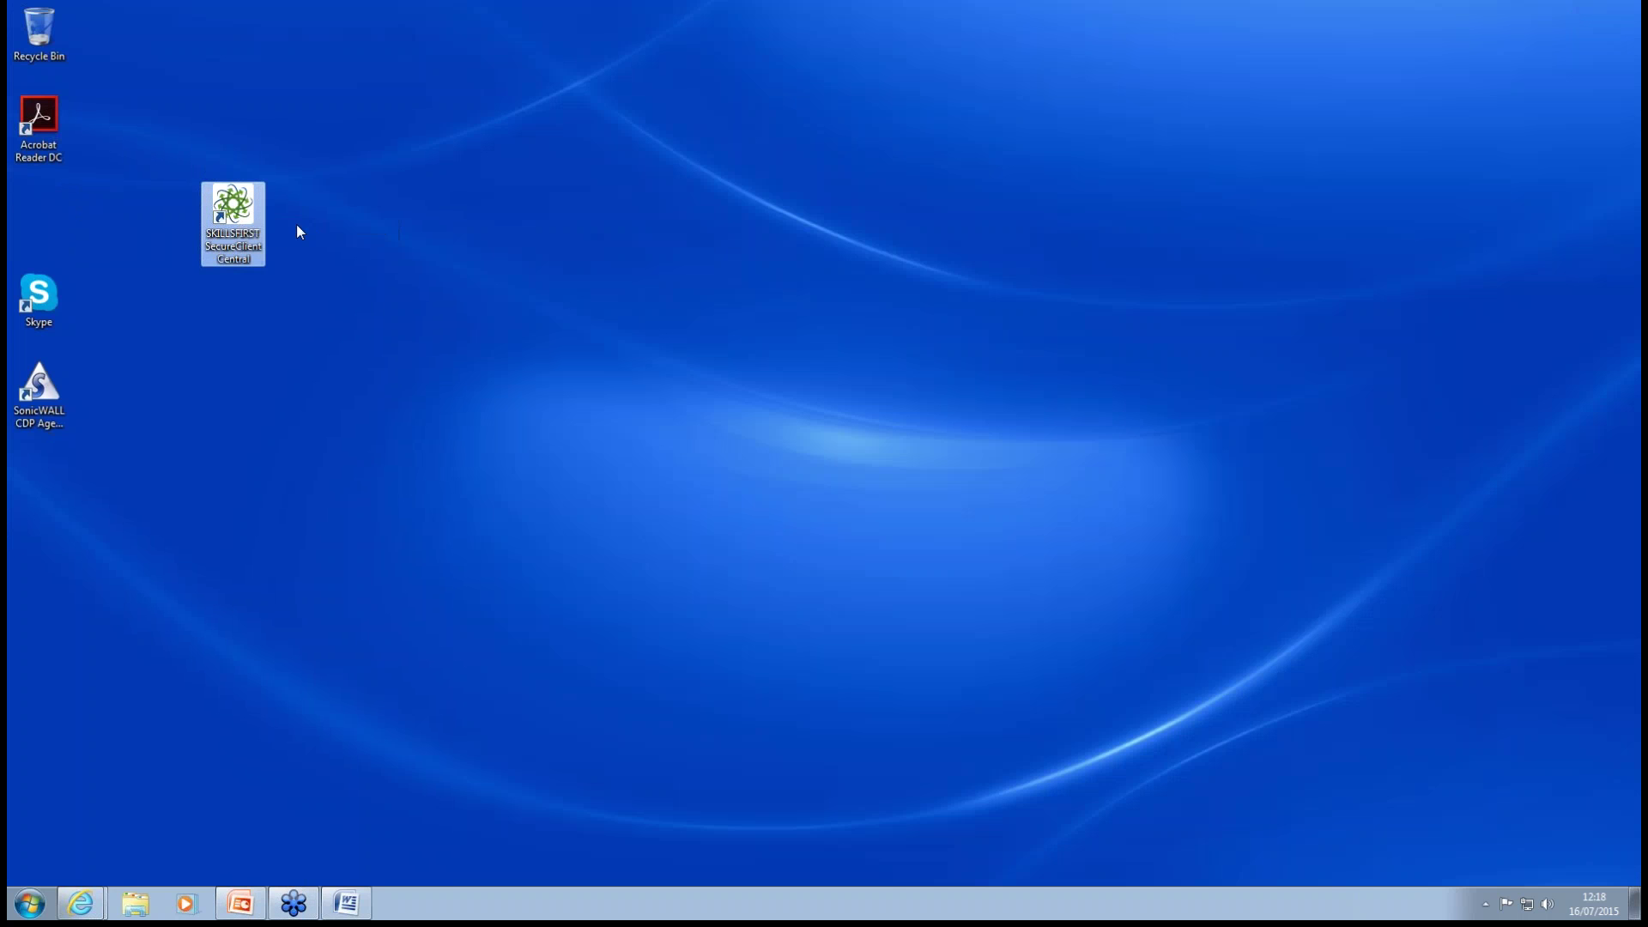
double_click(229, 213)
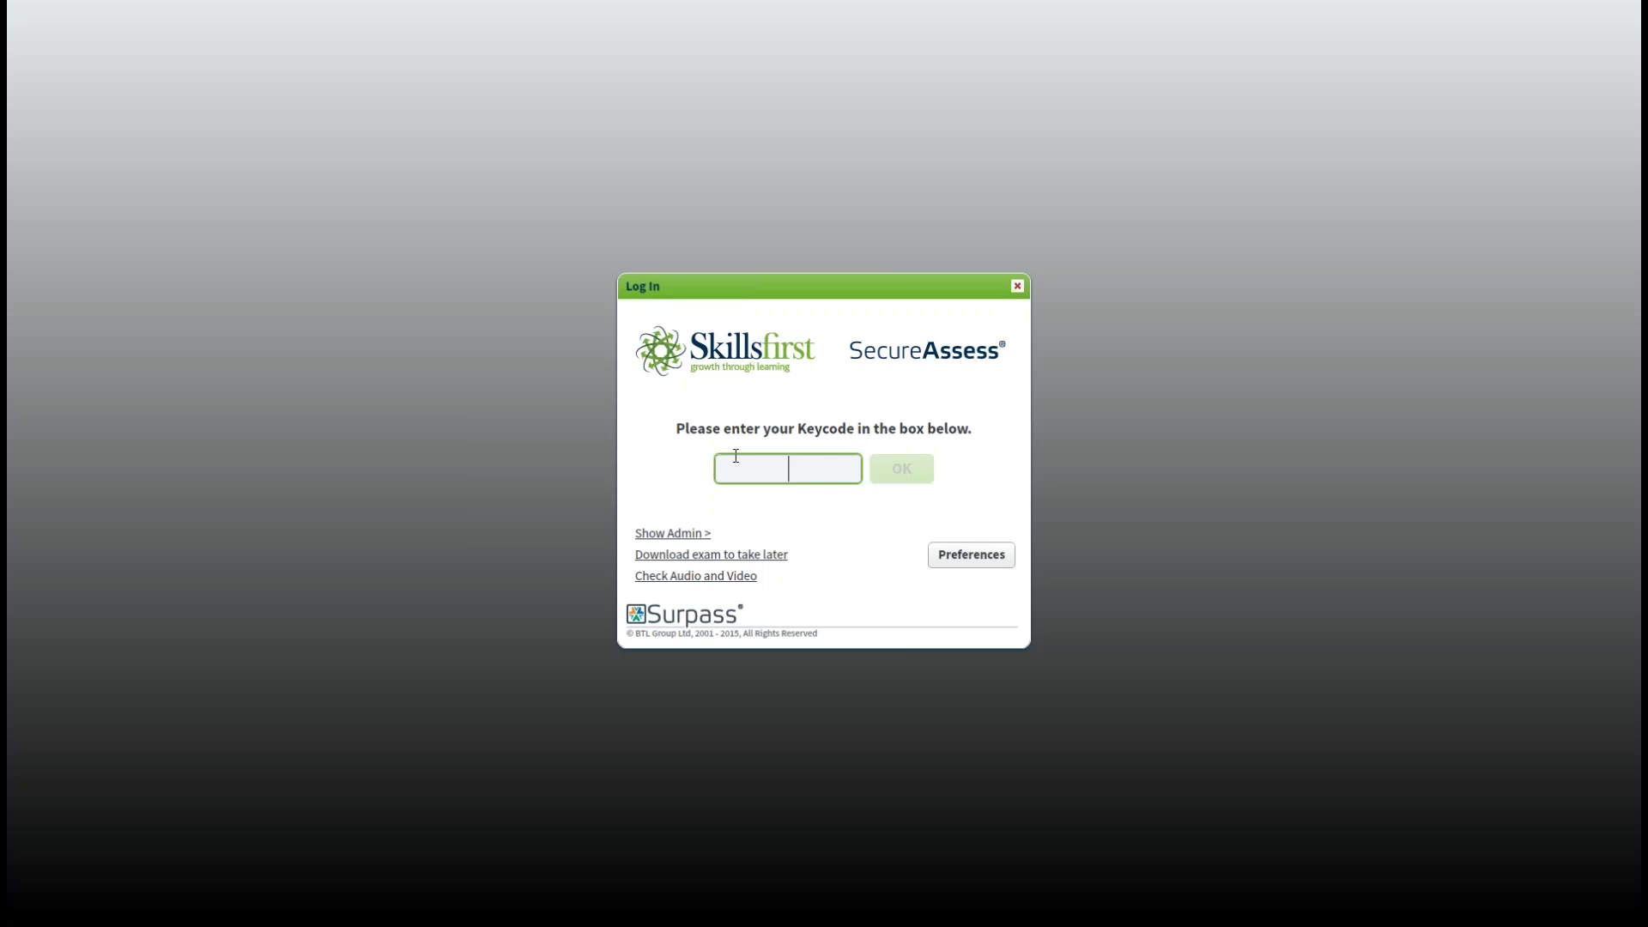
Log in with the exam keycode and confirm the candidate's details are correct.
type("ZJL8GLB4")
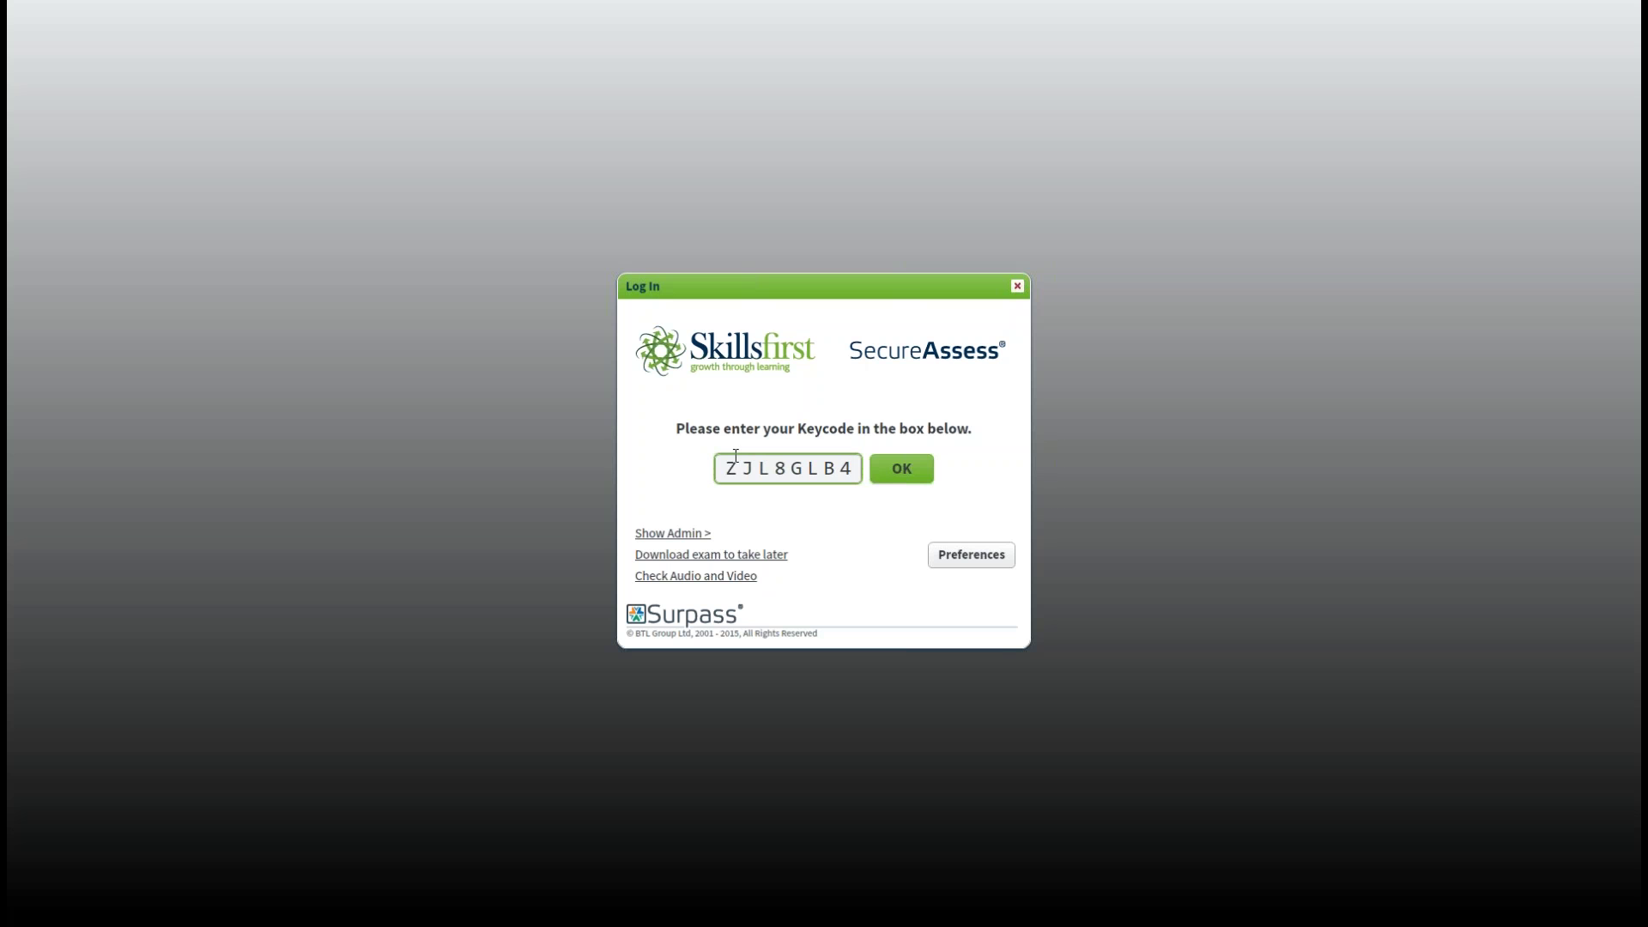
left_click(887, 479)
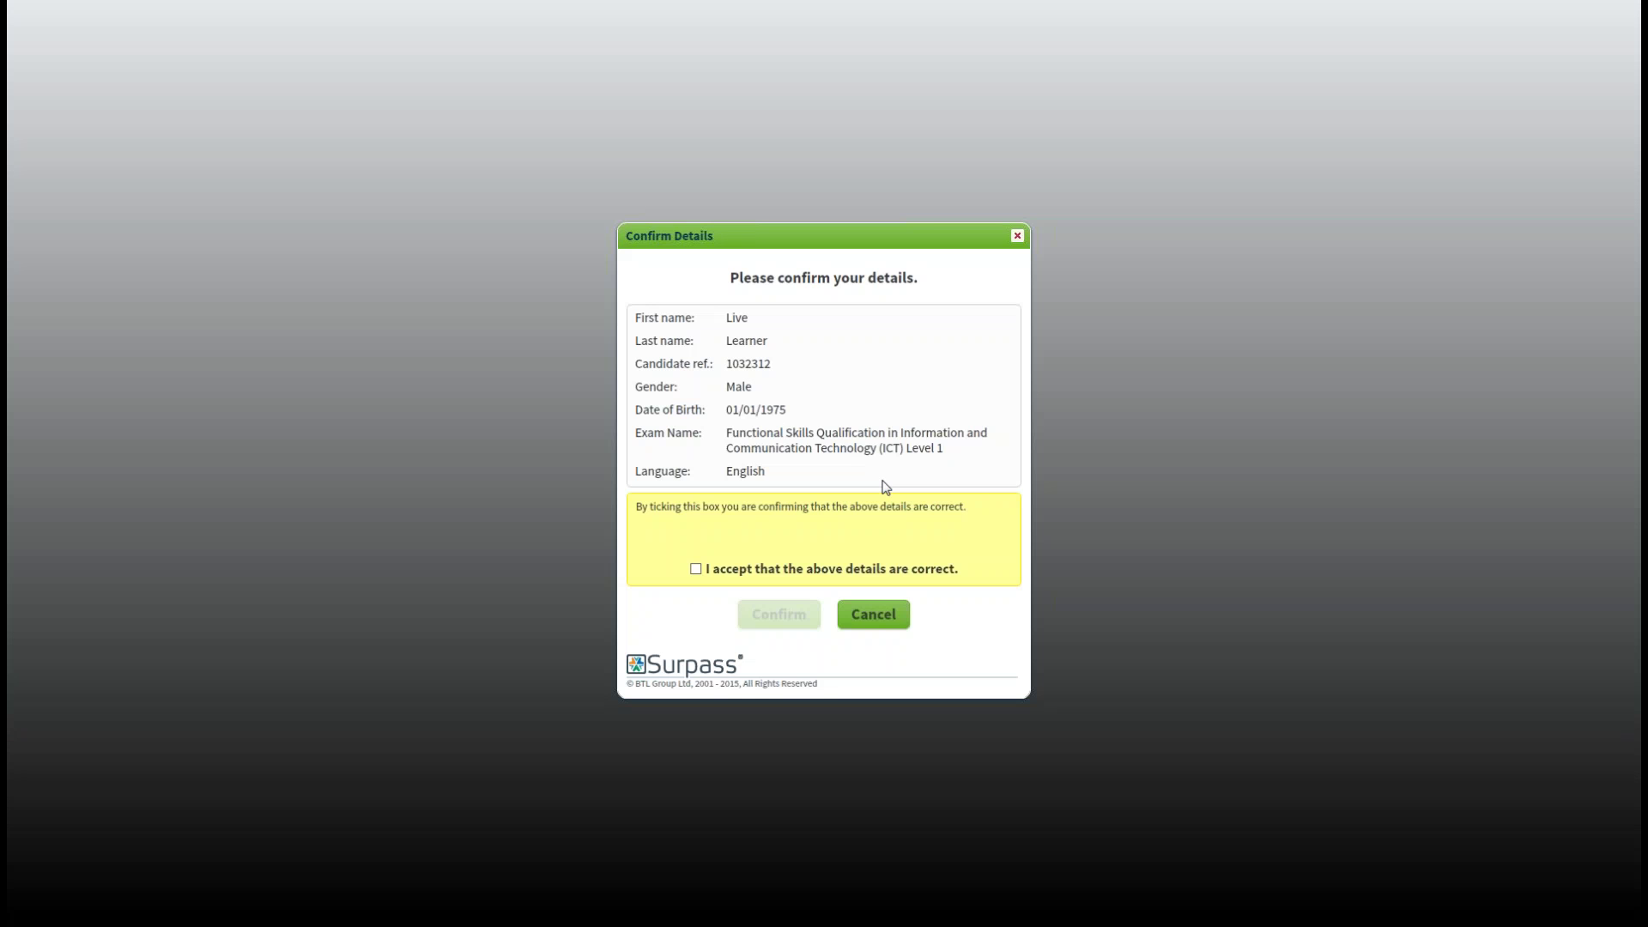
left_click(696, 569)
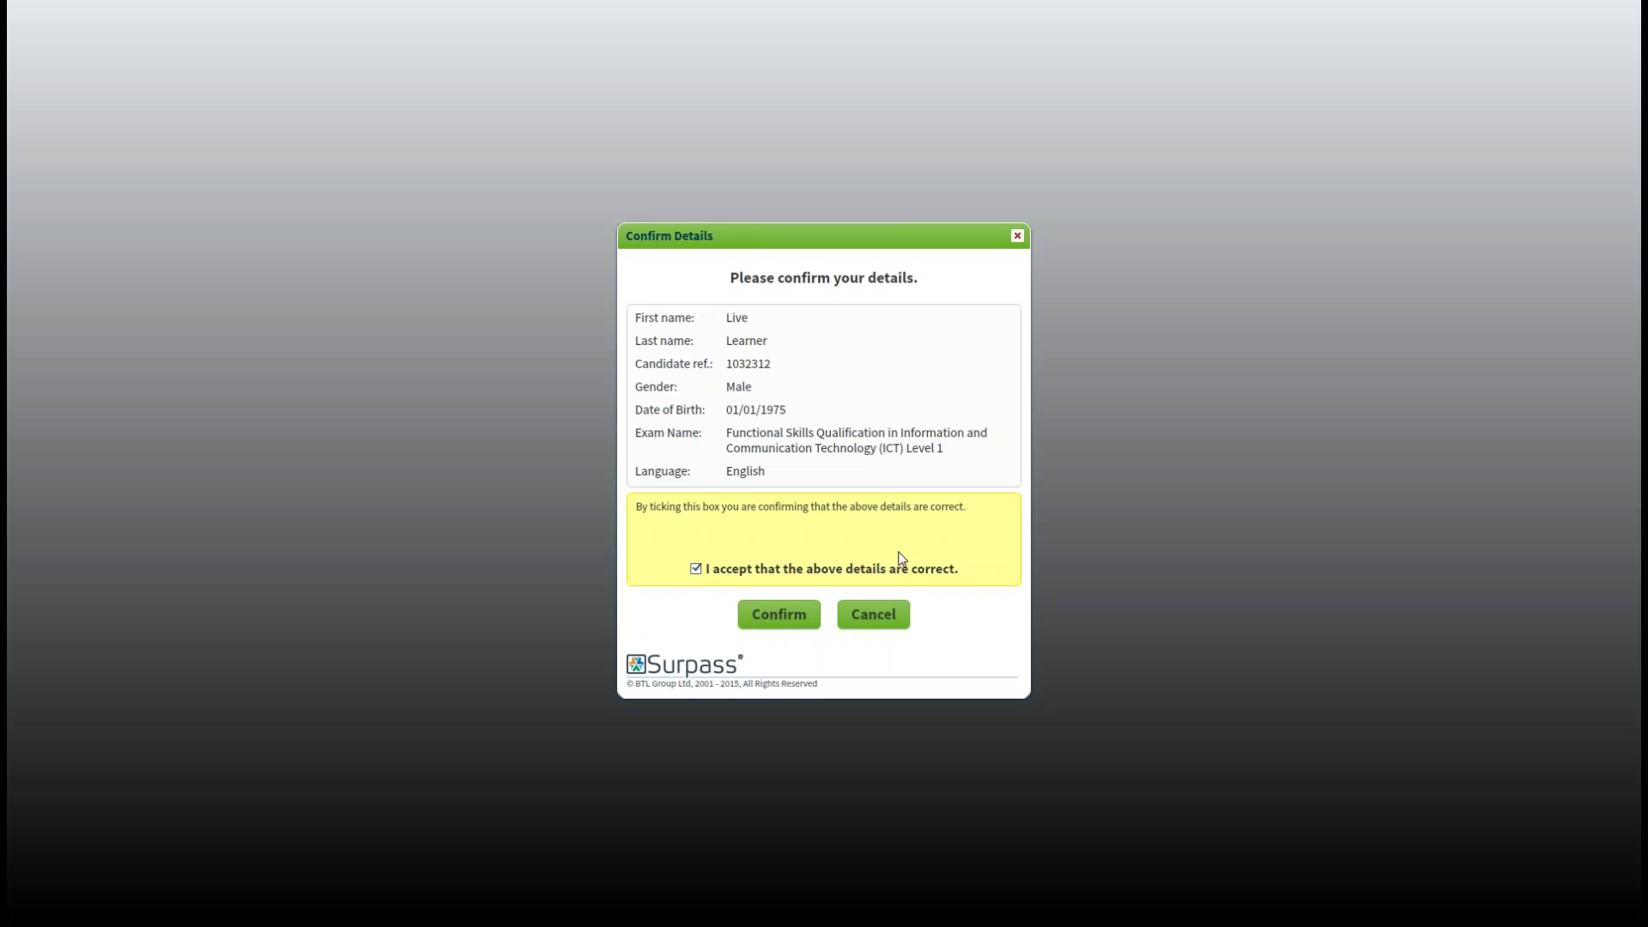
left_click(776, 616)
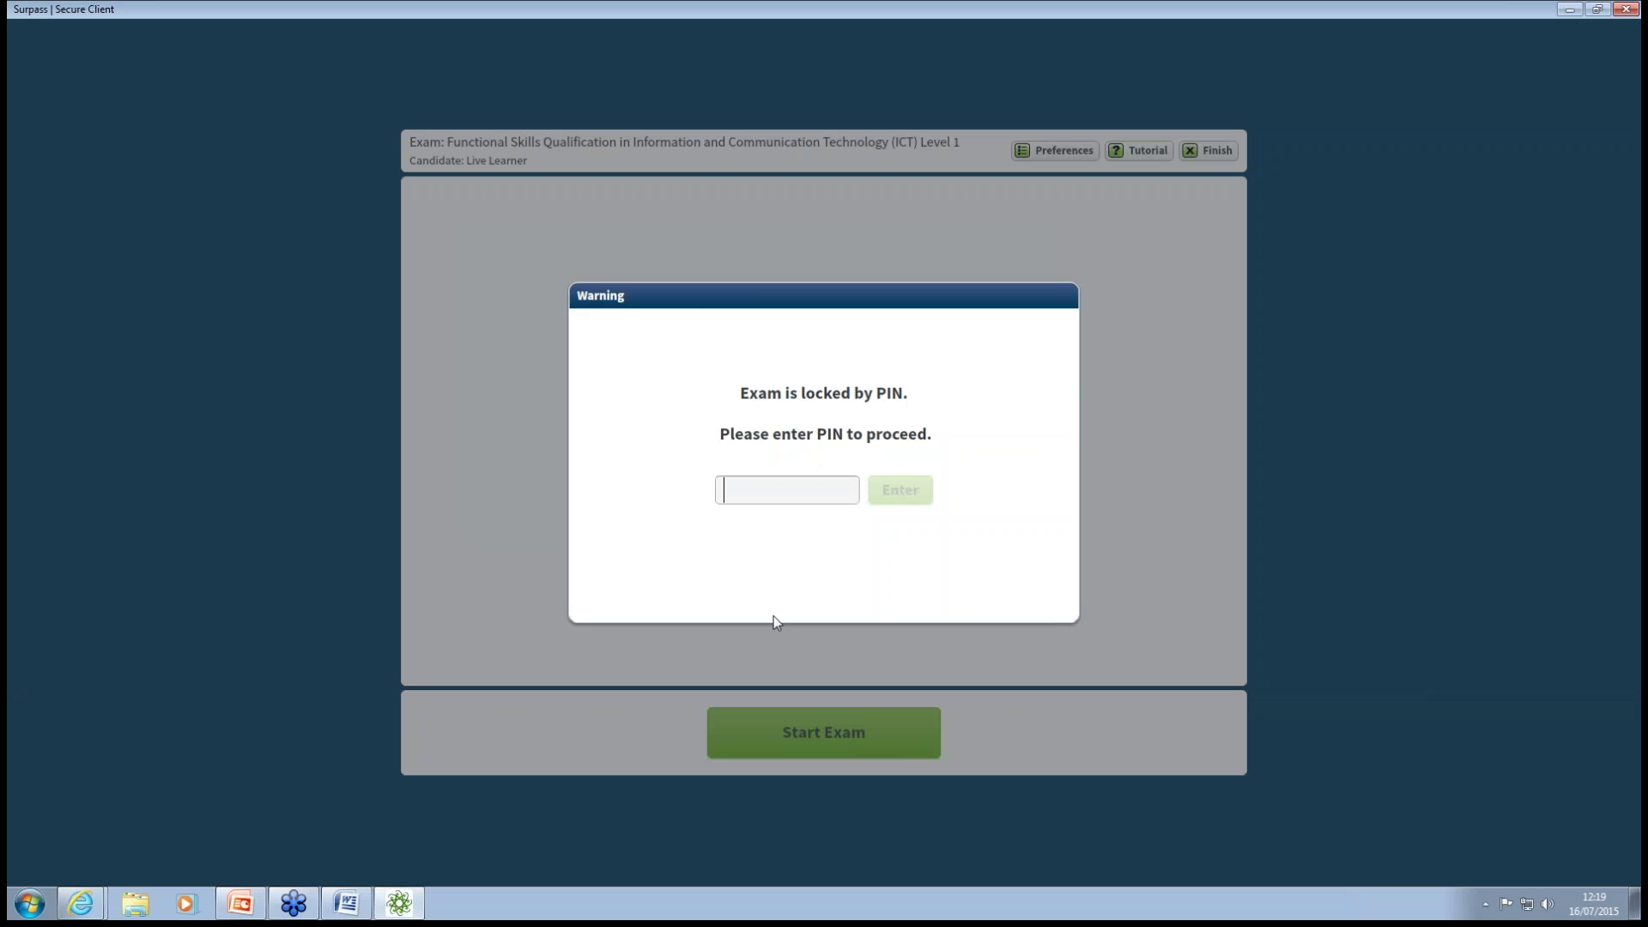
Unlock the ICT Level 1 exam with its PIN, then finish it unanswered and exit.
type("3 p 6 y")
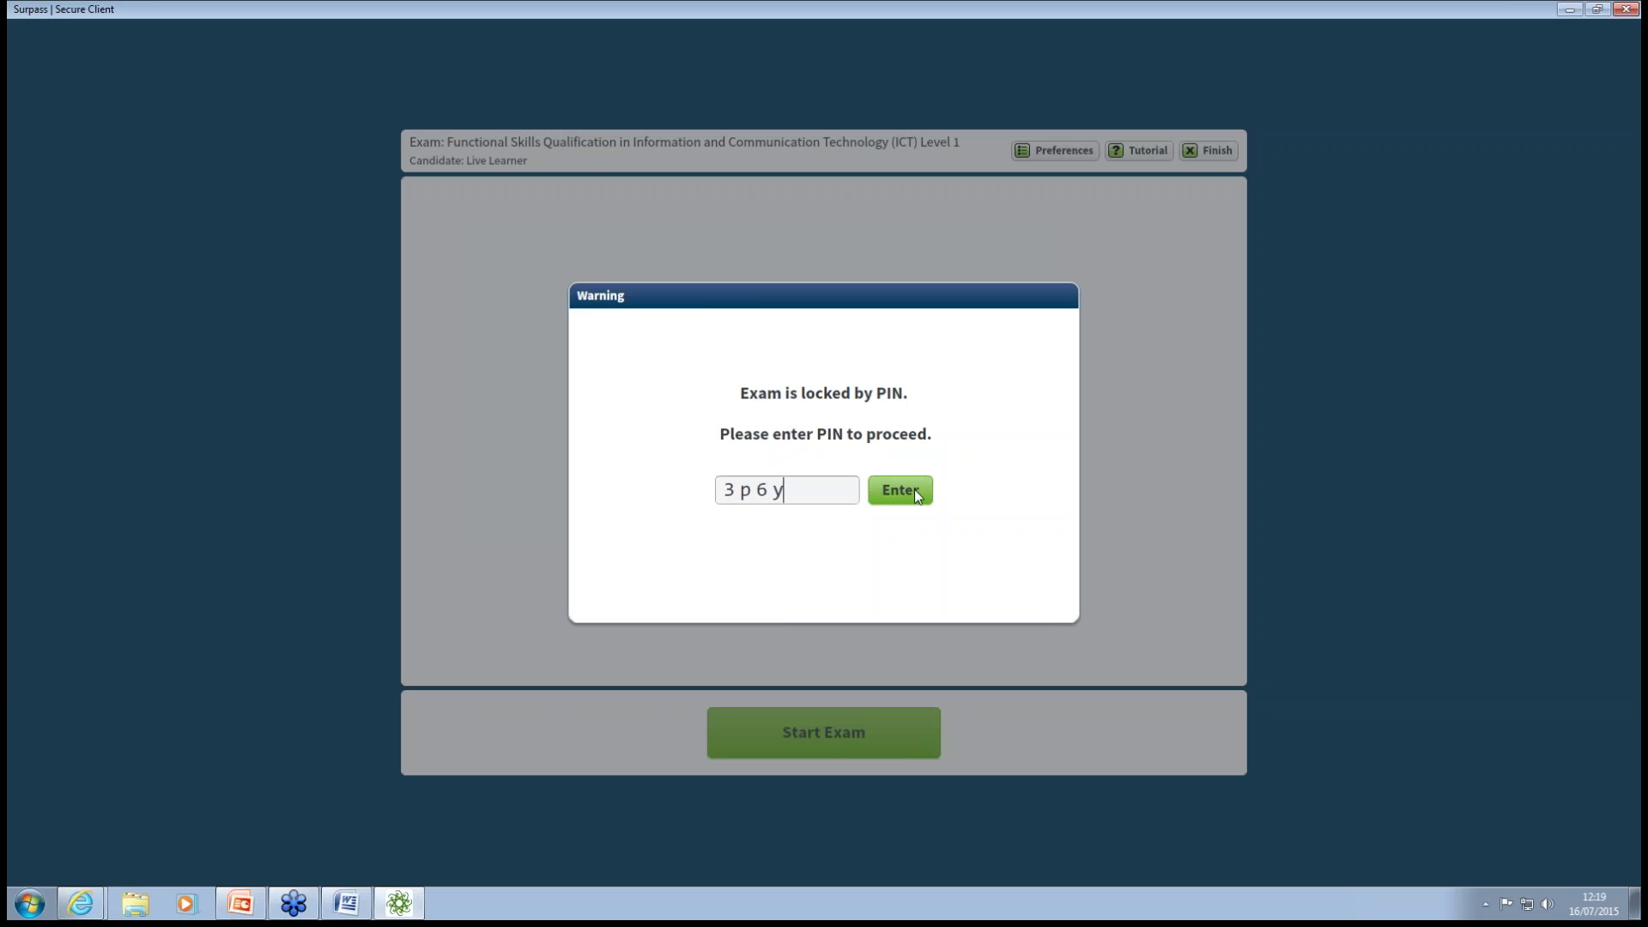
left_click(901, 500)
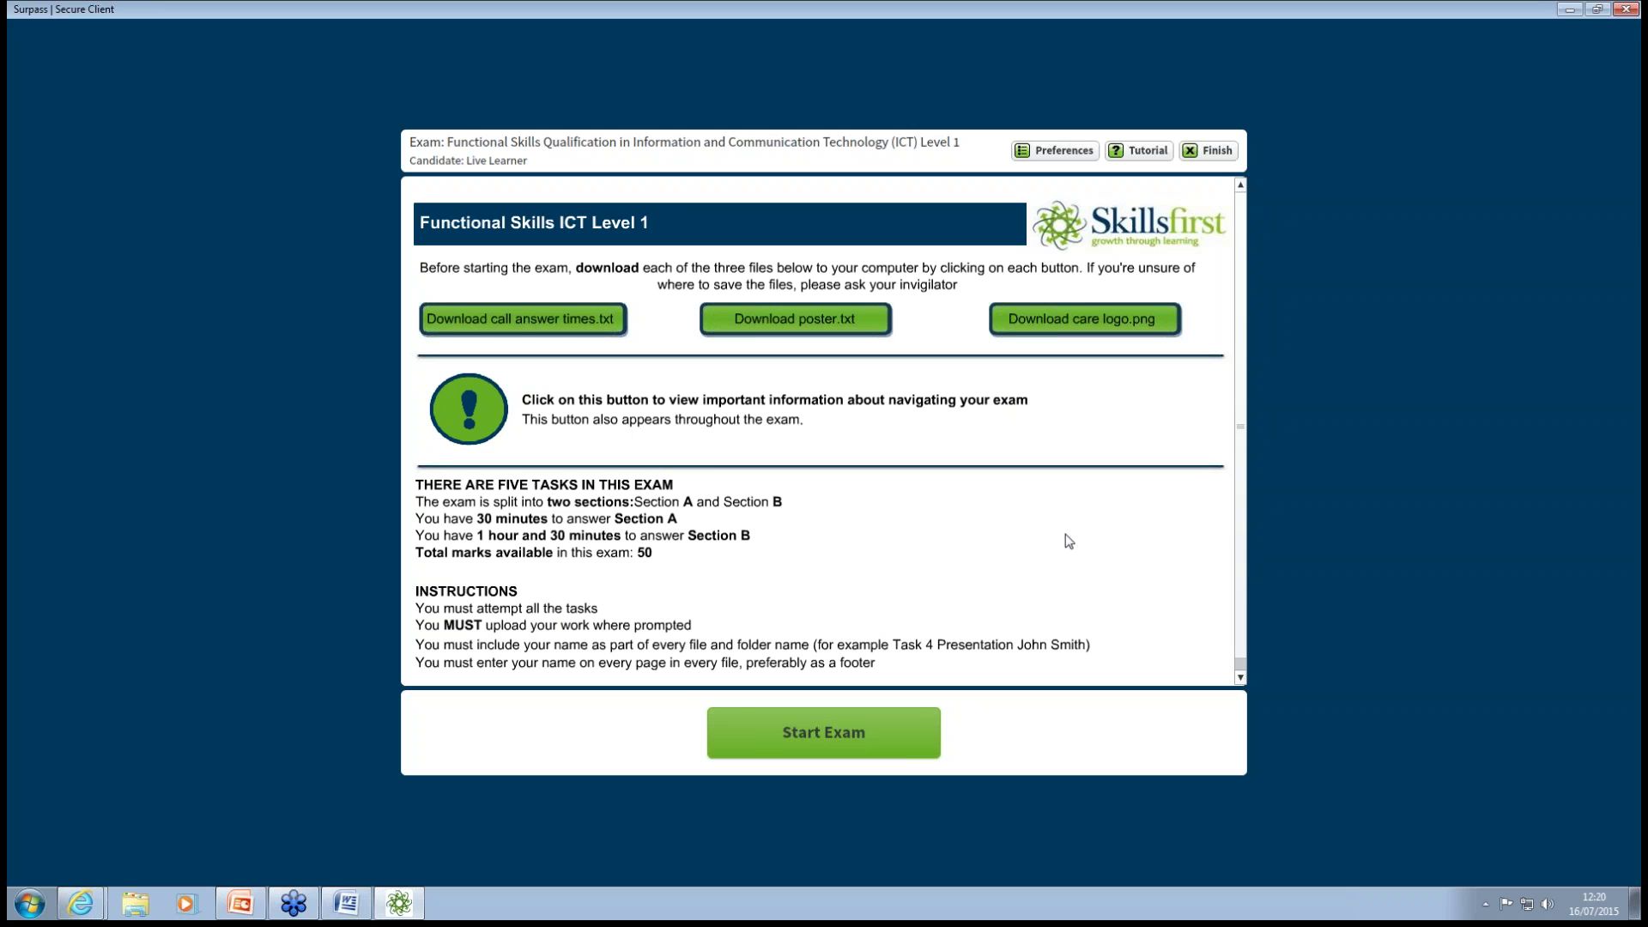
left_click(1218, 153)
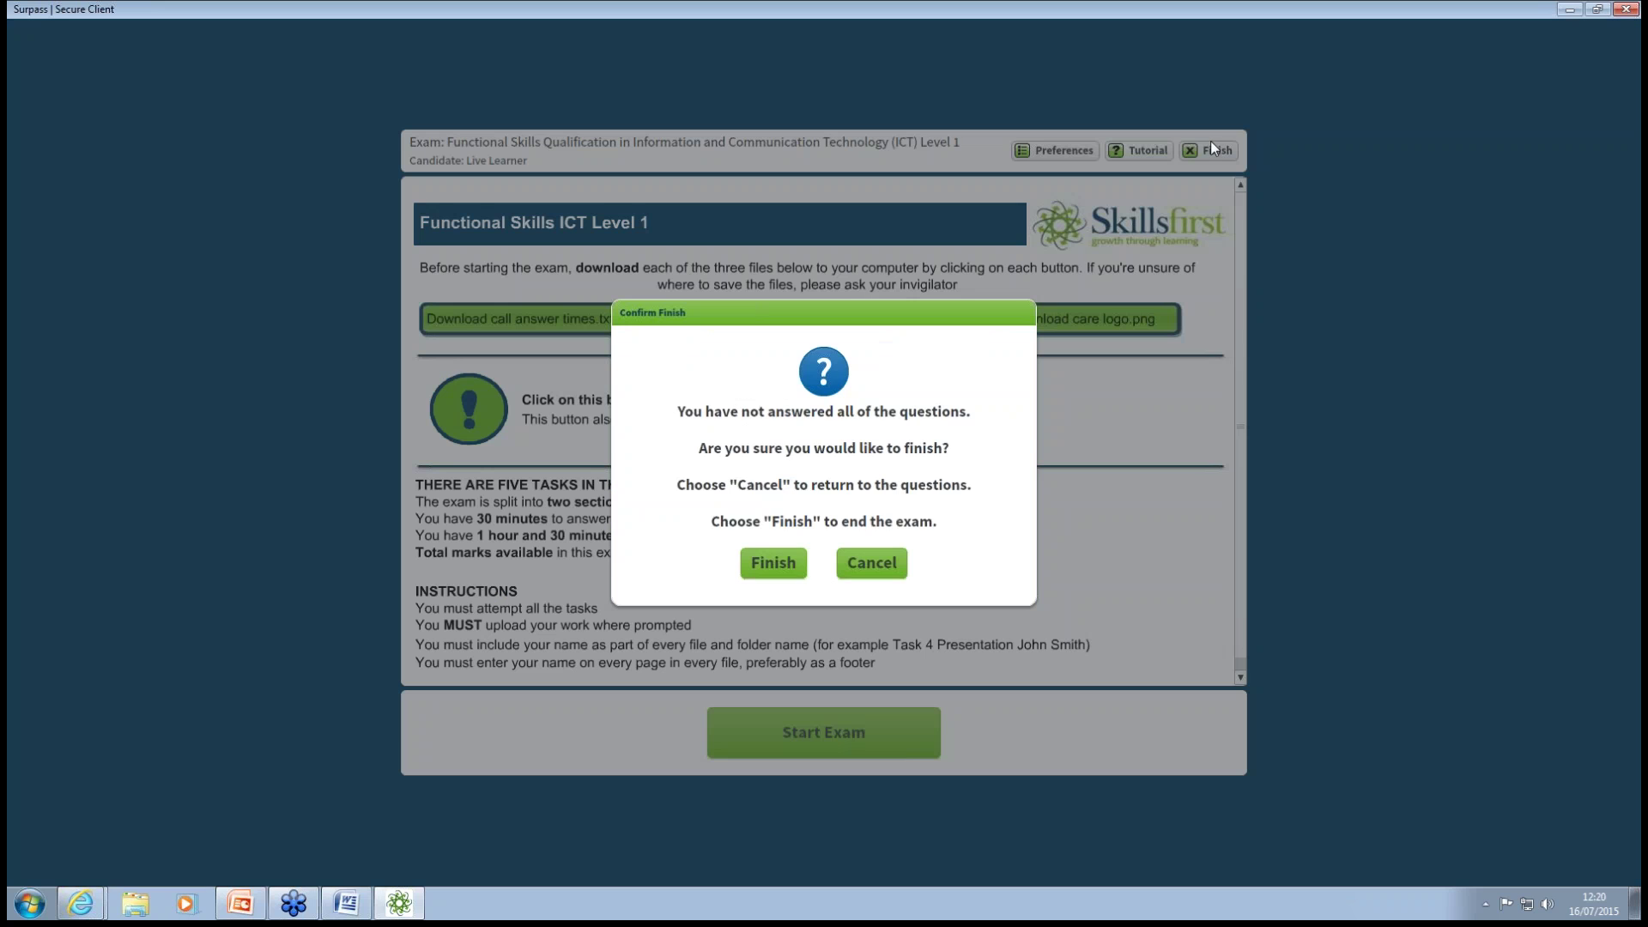
left_click(766, 567)
left_click(891, 556)
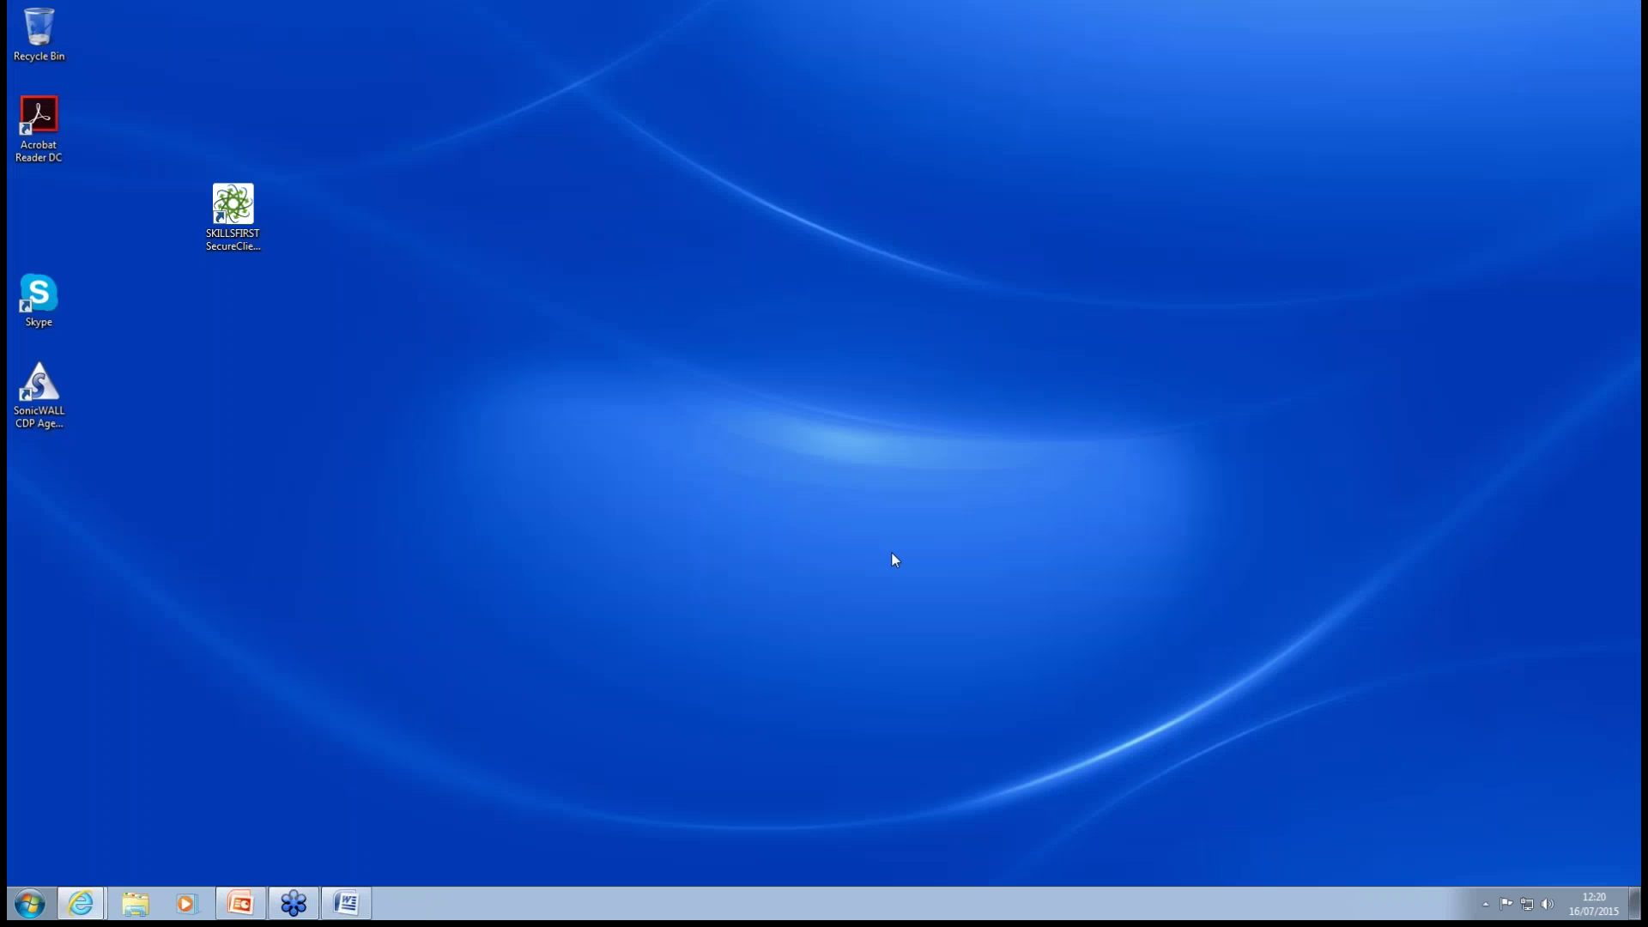
Relaunch SecureClient and log in as administrator with the admin user name and password.
left_click(236, 206)
double_click(236, 206)
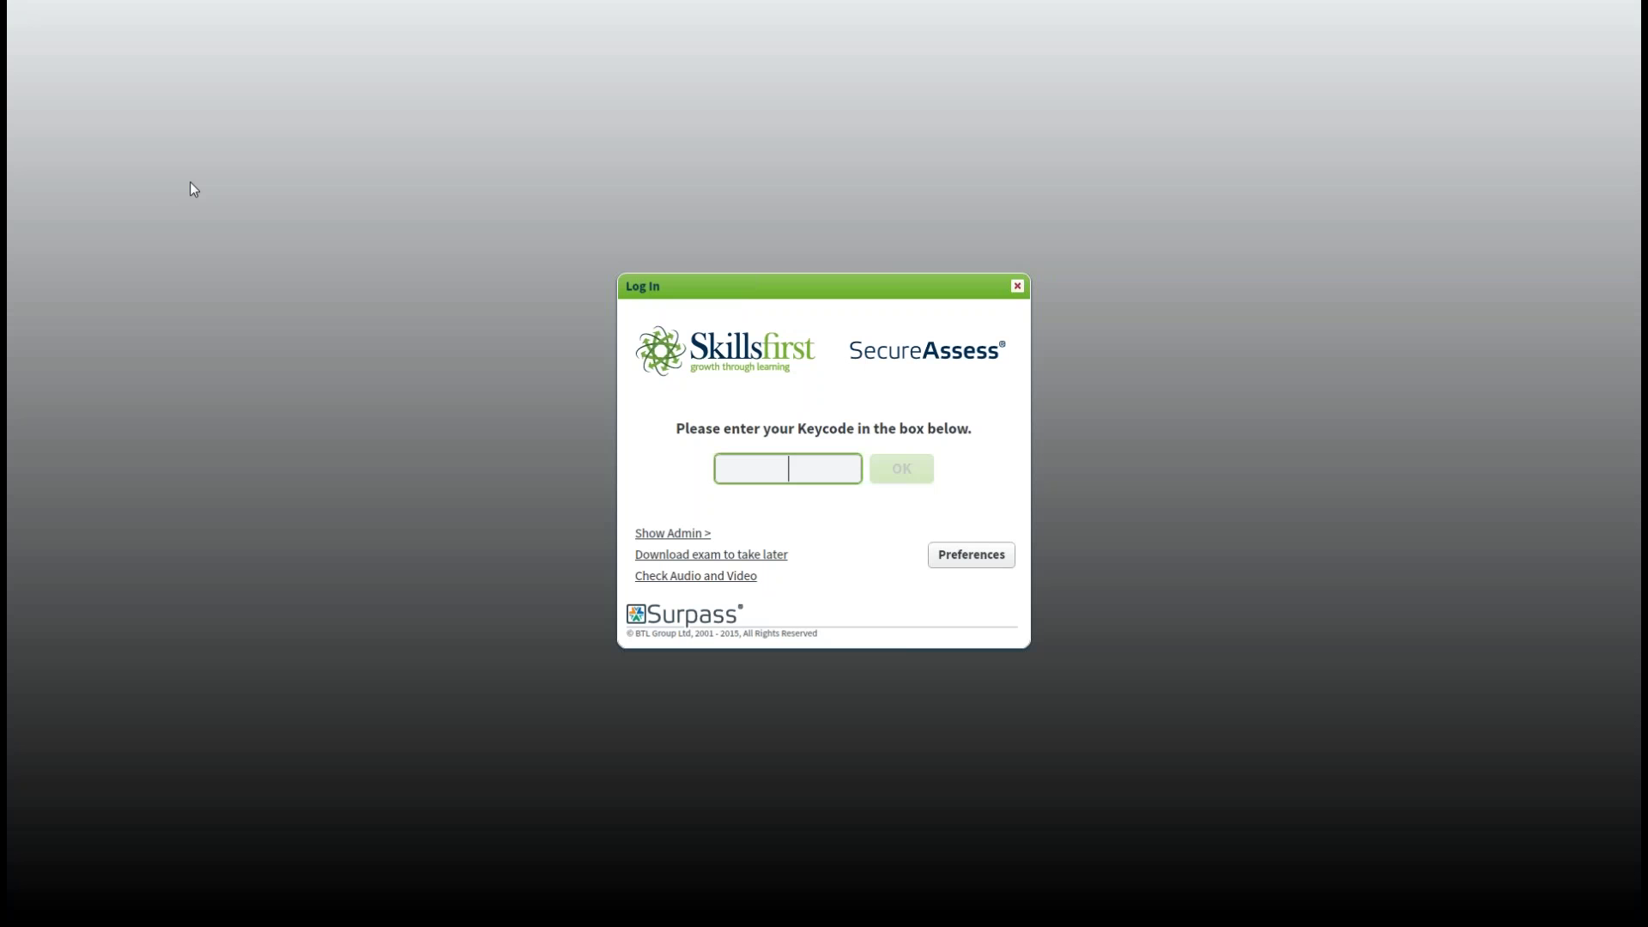
left_click(694, 534)
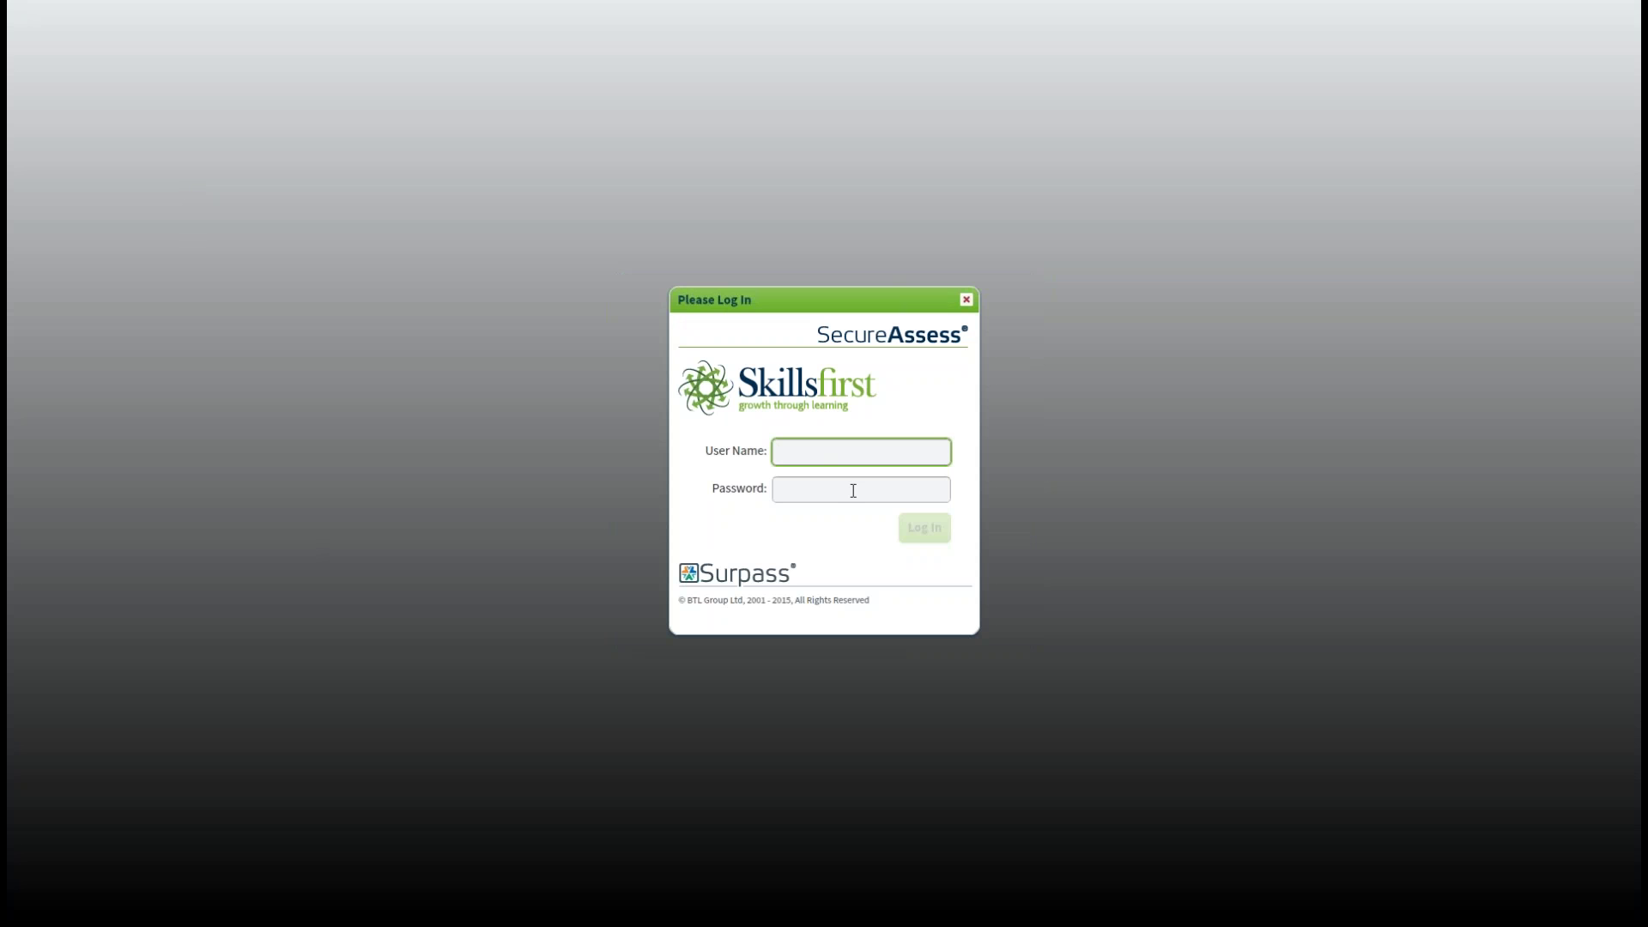
left_click(853, 490)
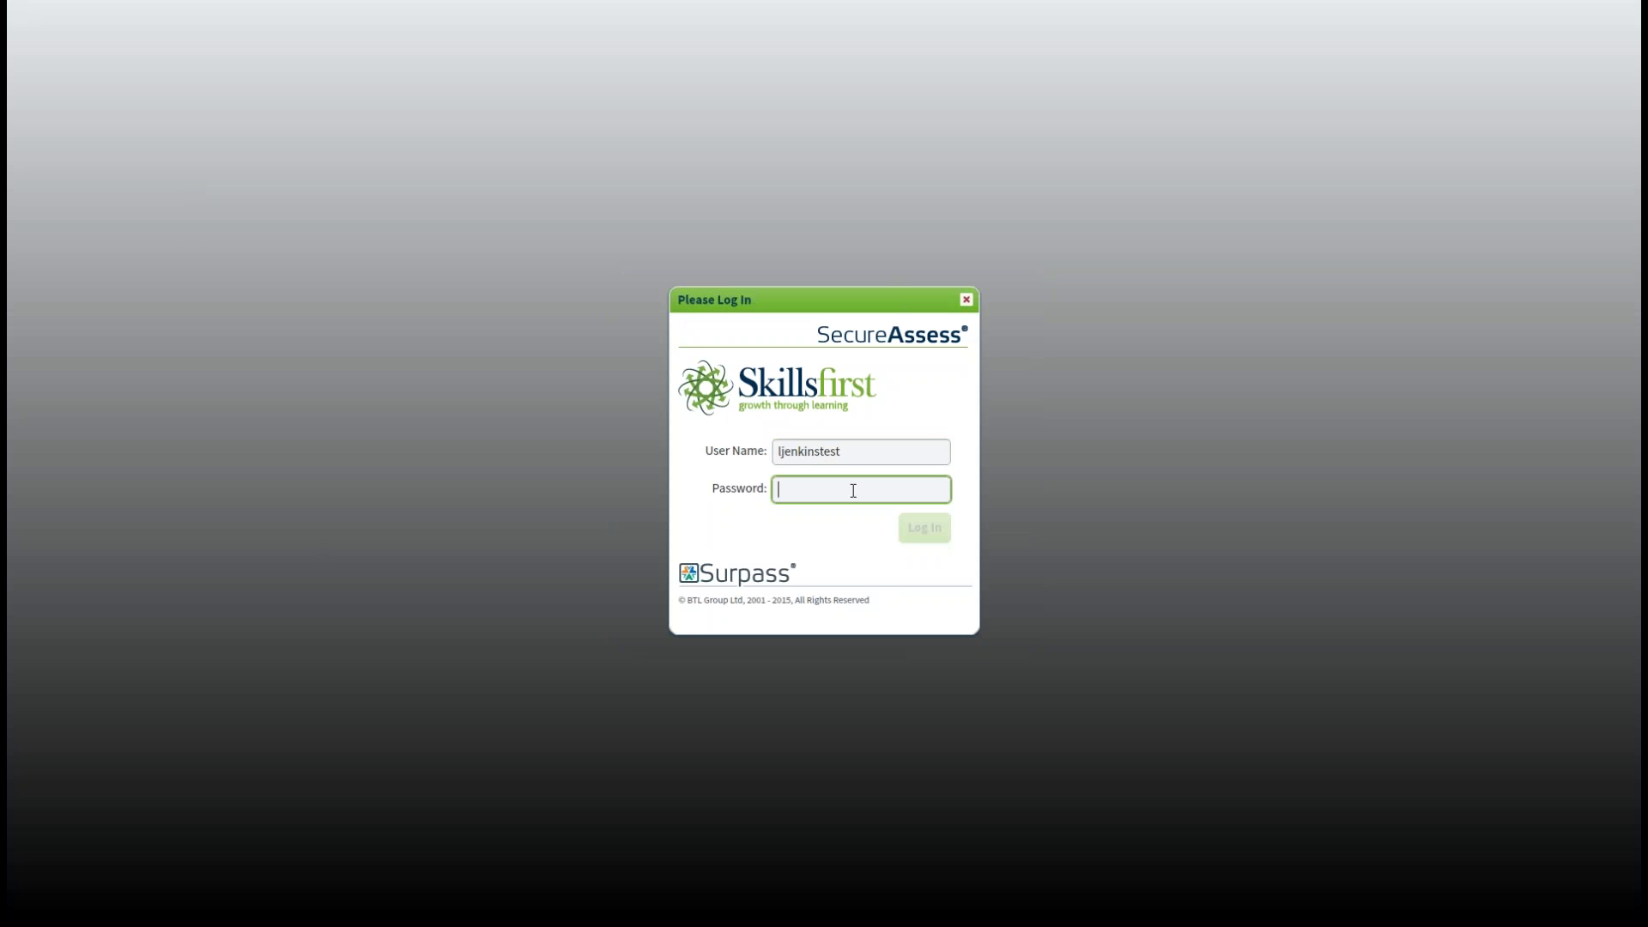
type("***********")
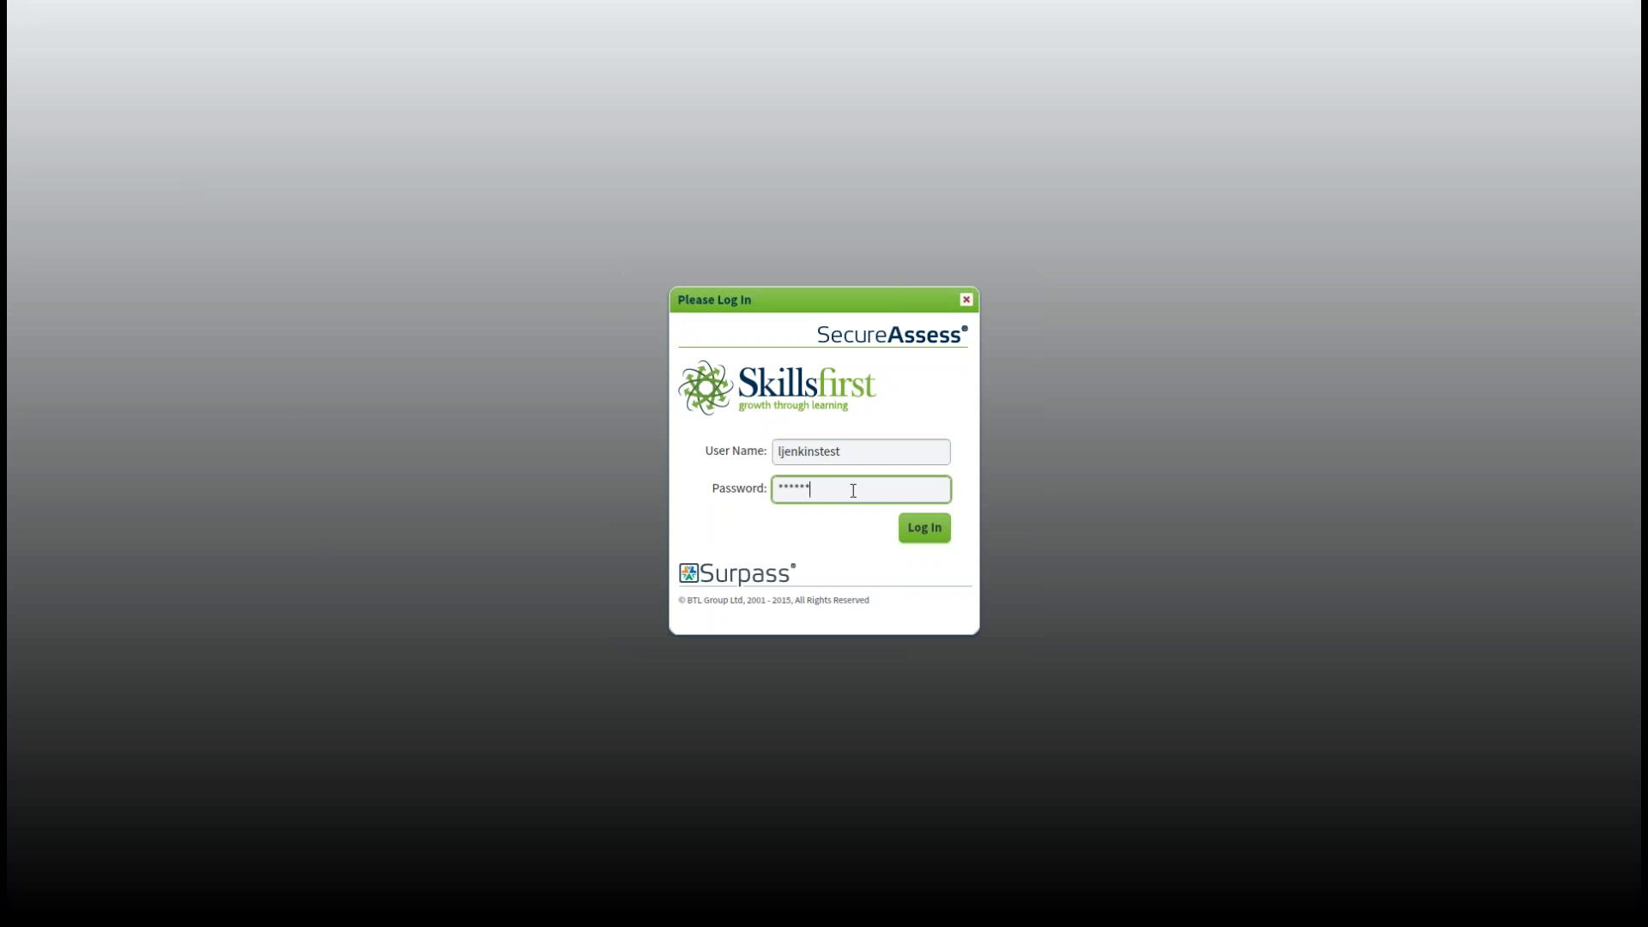
type("***")
left_click(929, 527)
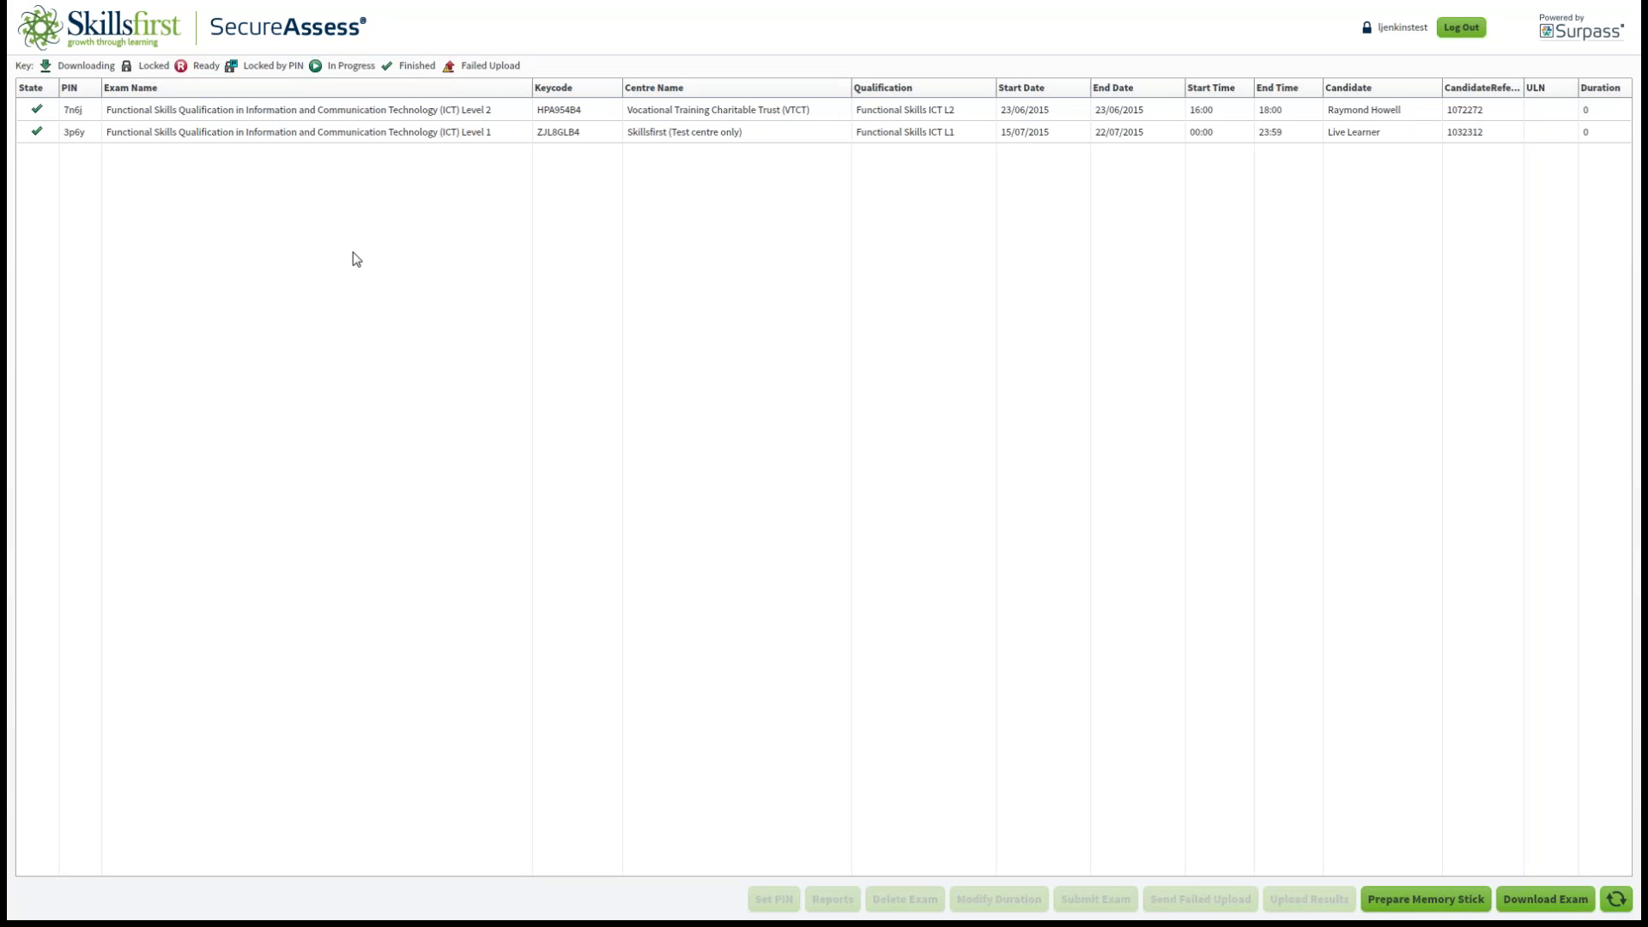
Select the finished ICT Level 1 exam, view the SecureAssess invigilation list, then minimise it.
left_click(425, 134)
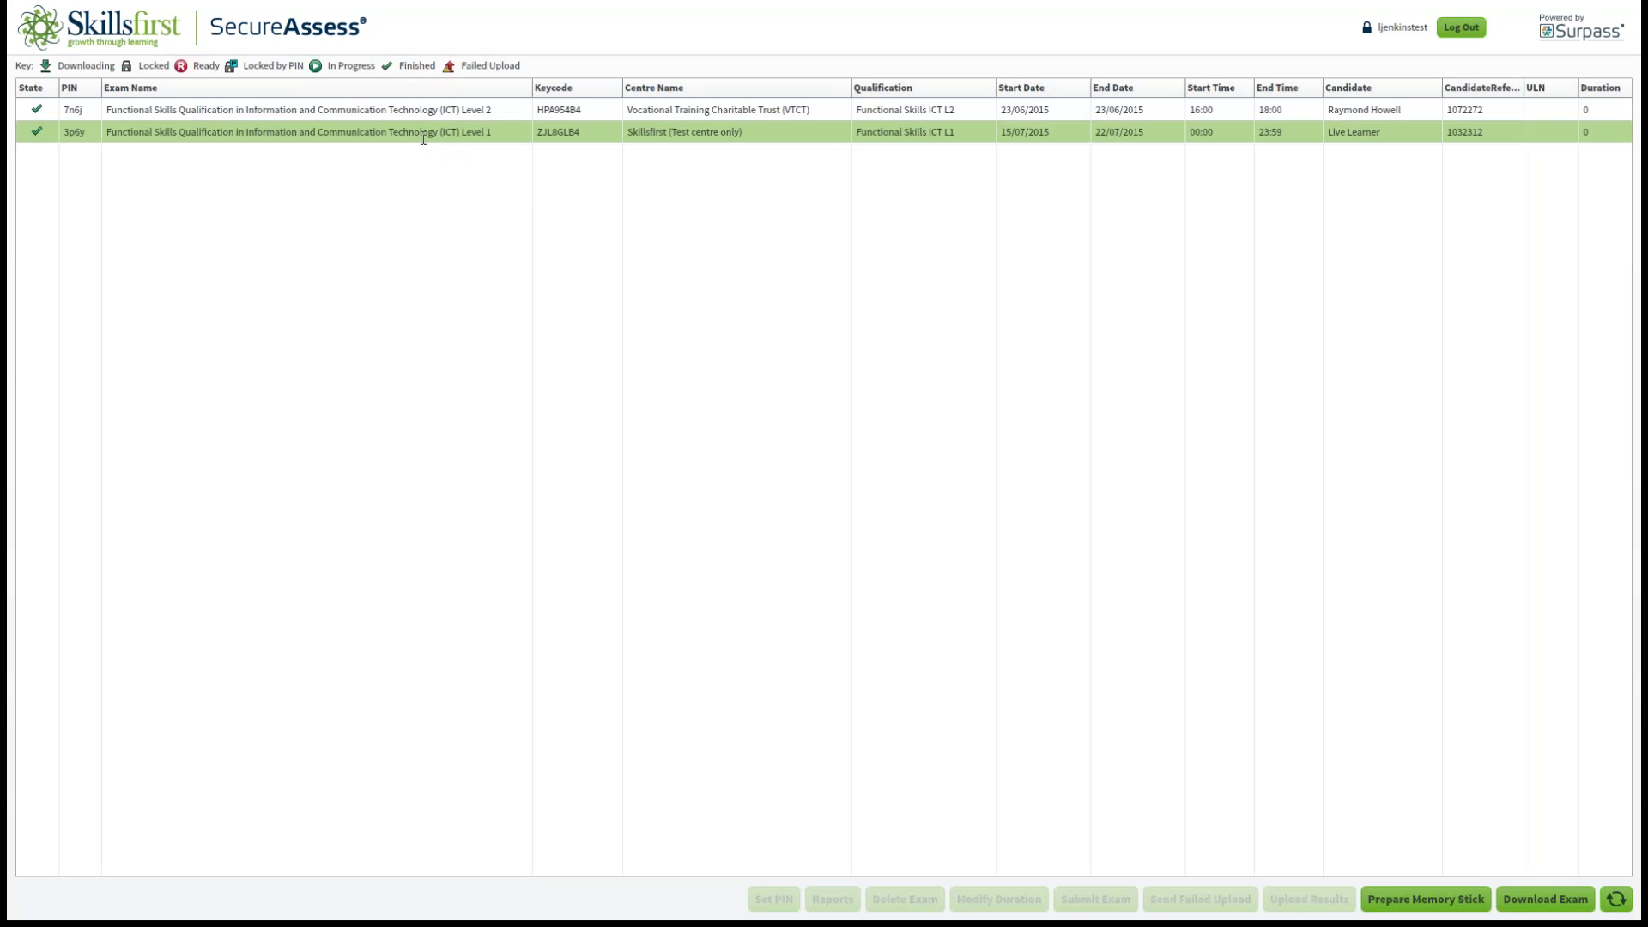
left_click(395, 133)
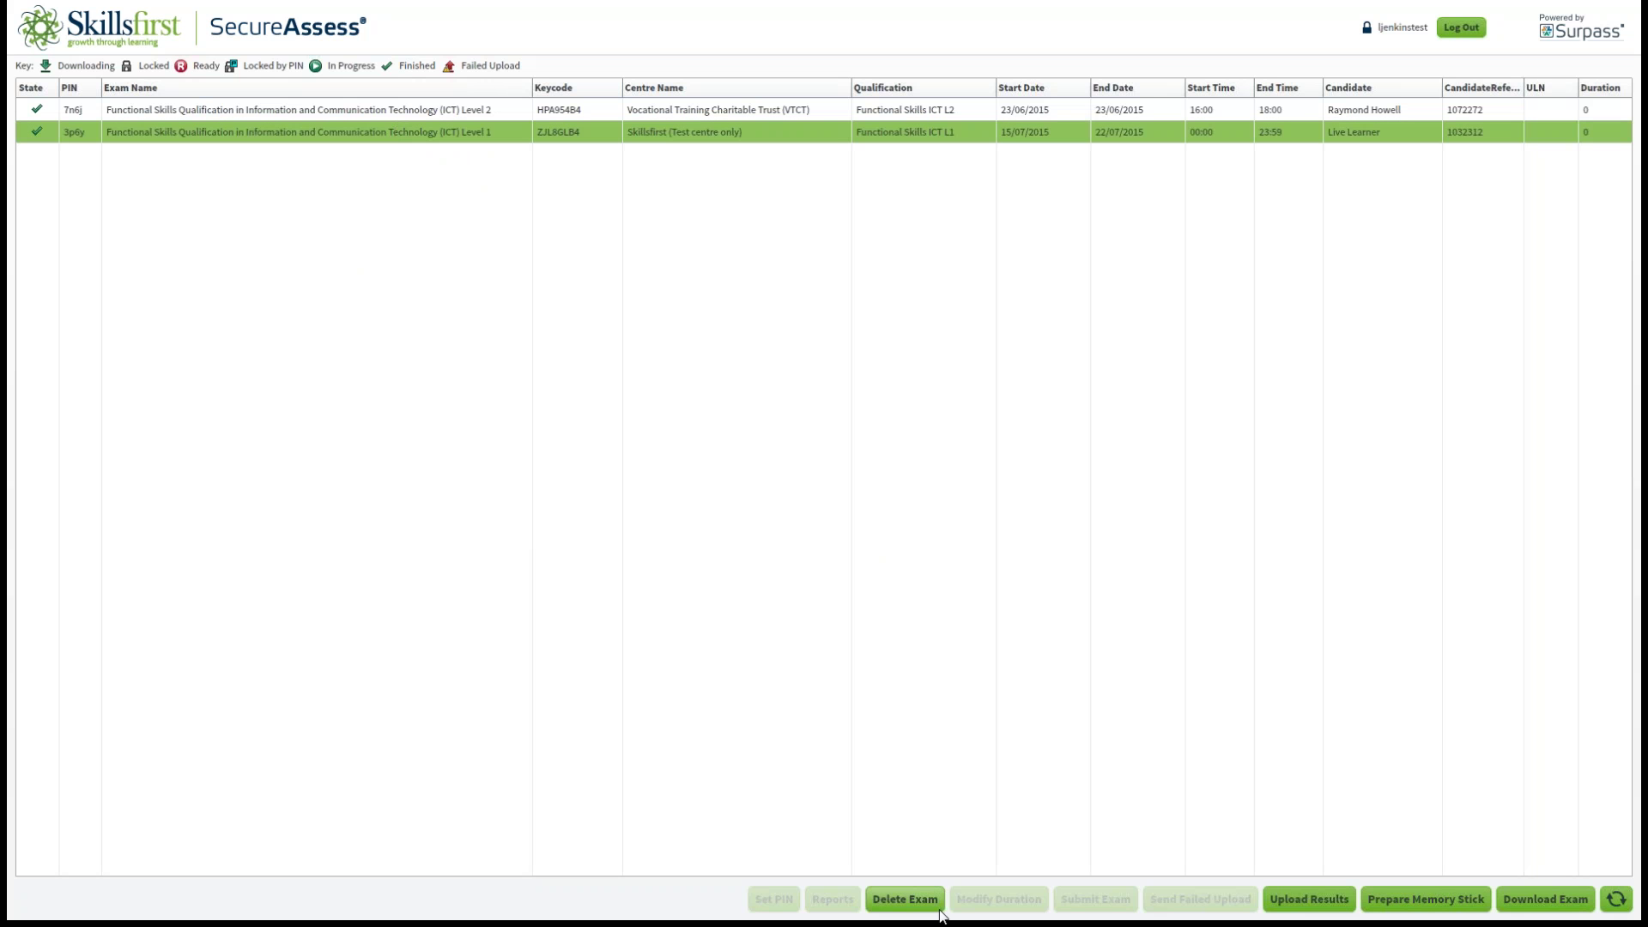
left_click(1556, 898)
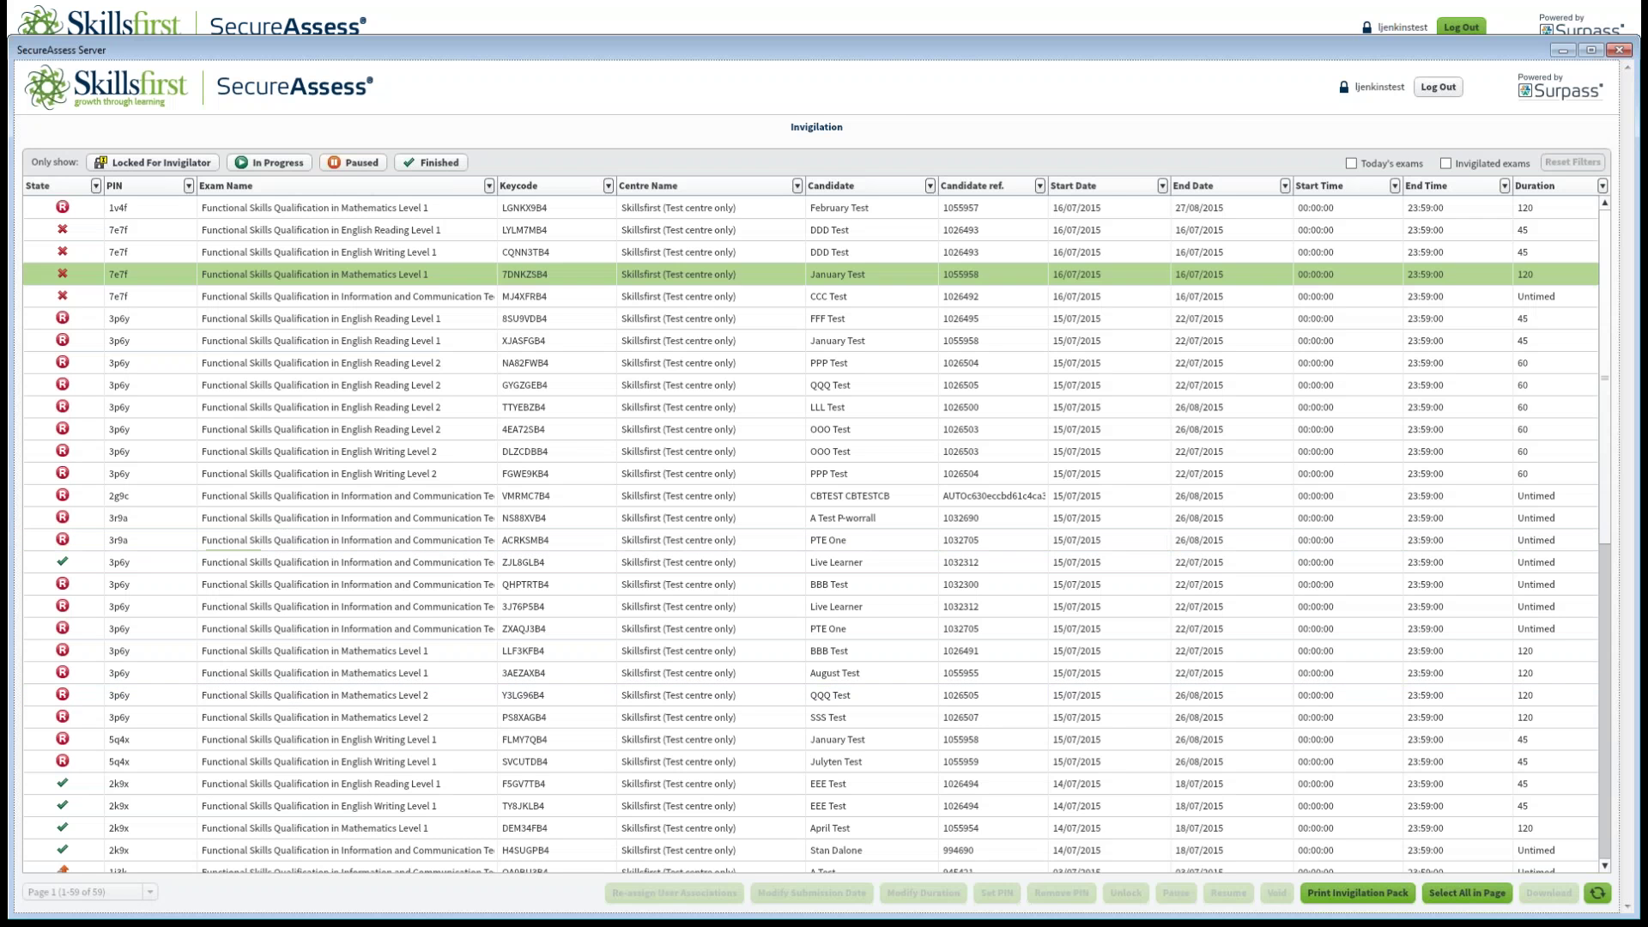
left_click(1564, 50)
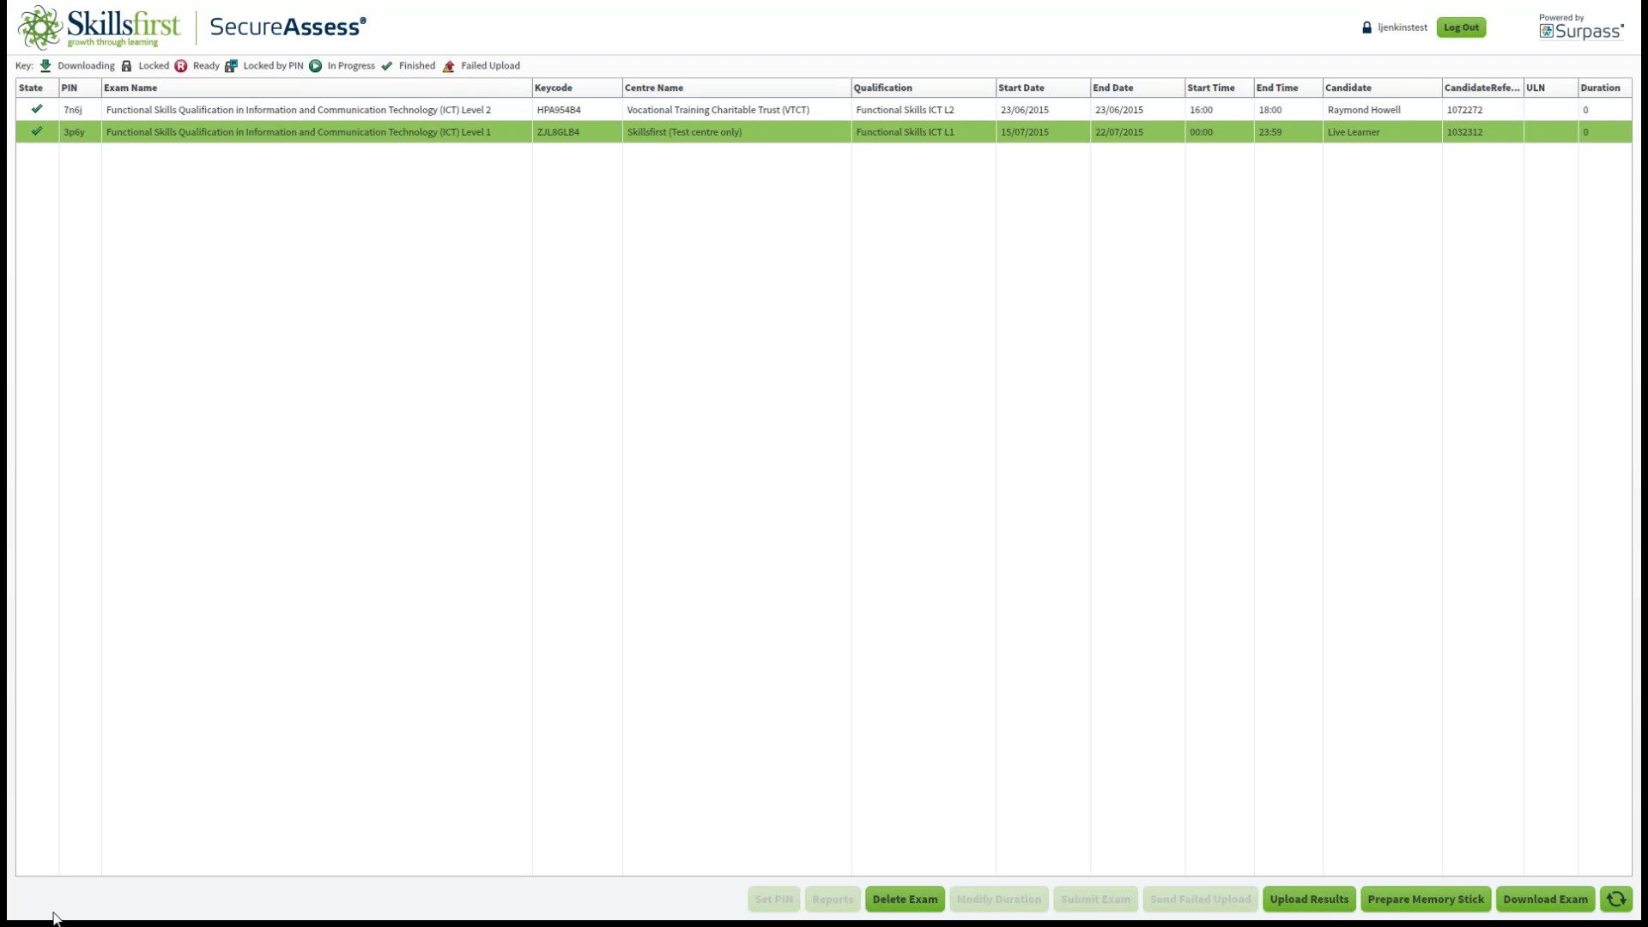
left_click(1459, 30)
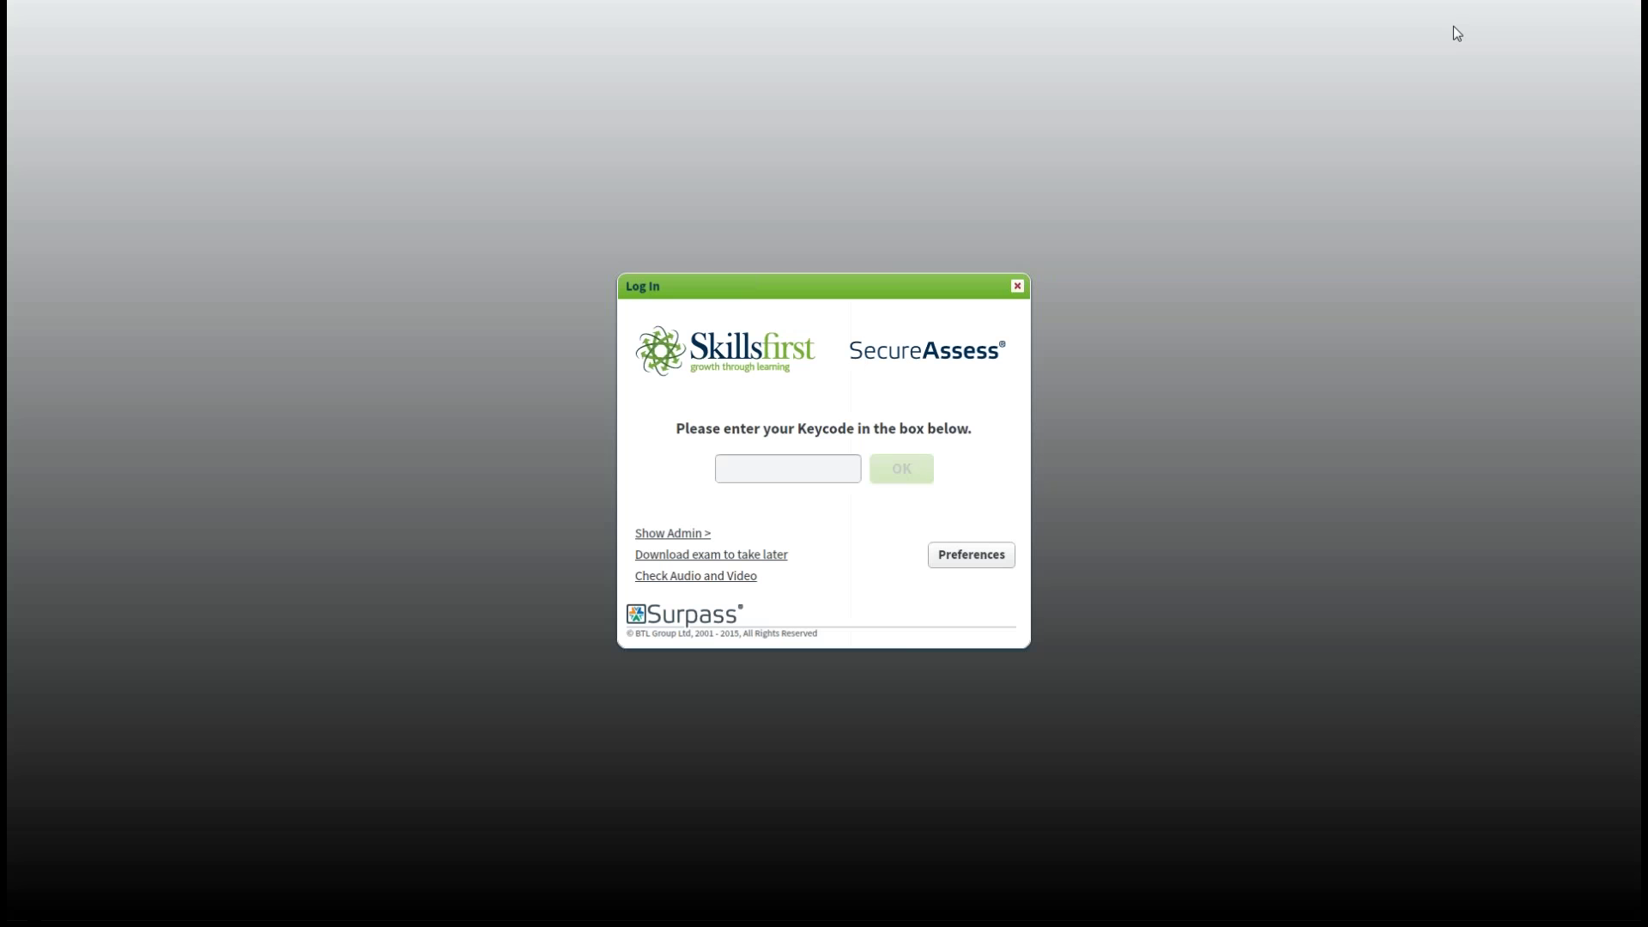
left_click(1017, 287)
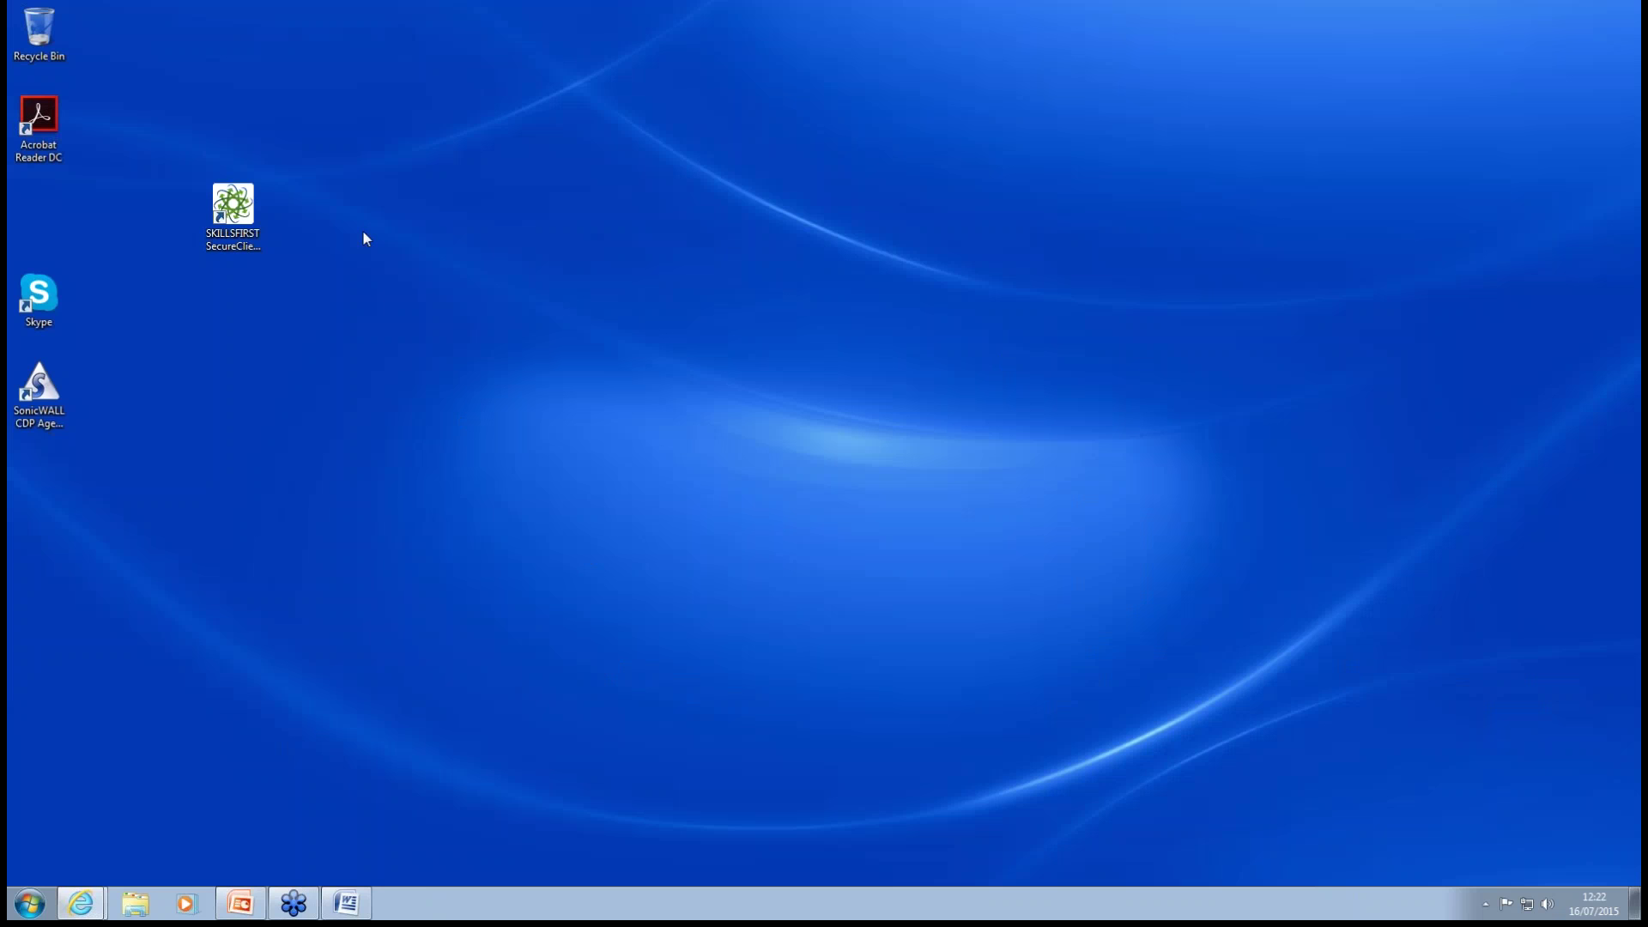
double_click(234, 204)
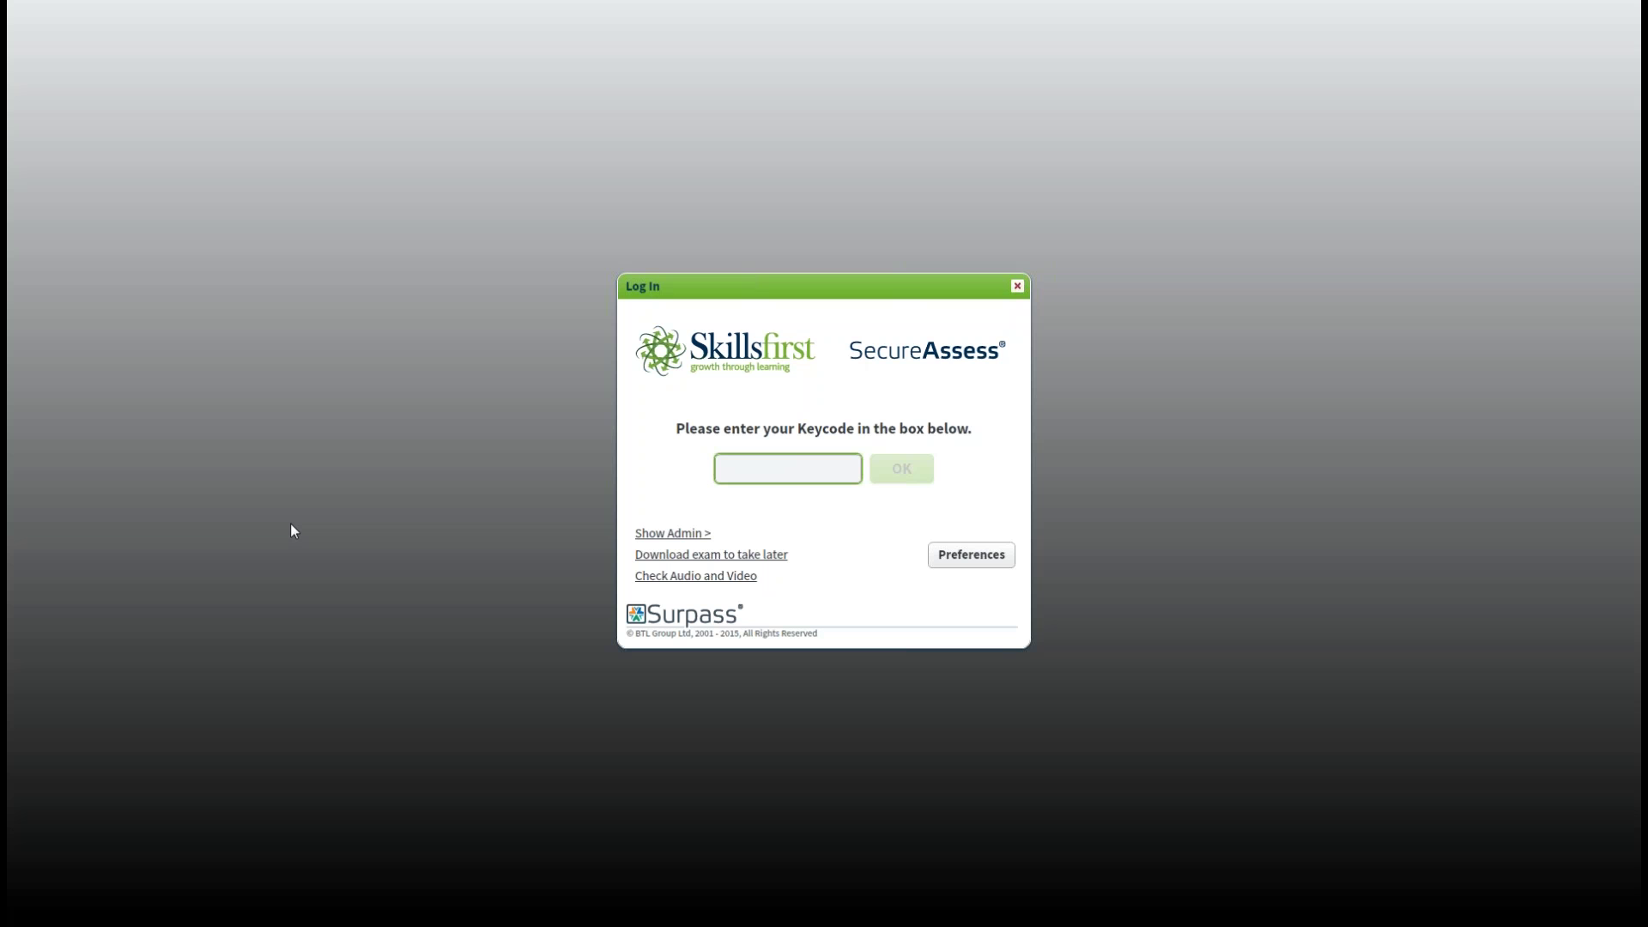
Log in with the exam keycode and accept the candidate details to download Mathematics Level 1.
left_click(786, 471)
type("L LF3KFB4")
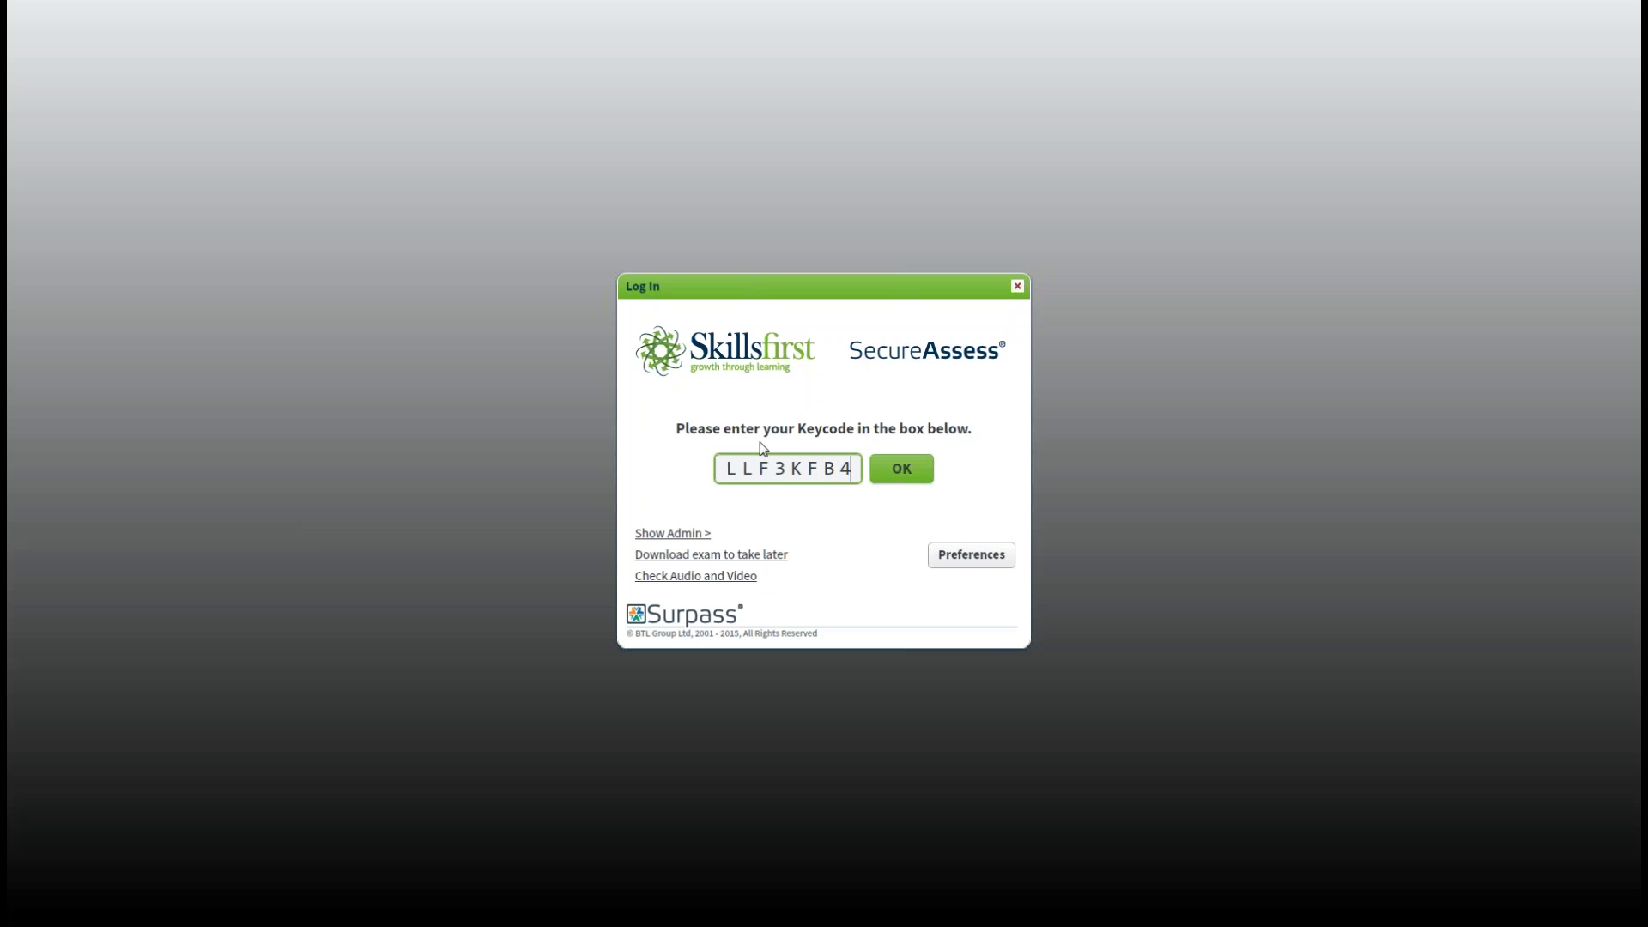
left_click(897, 471)
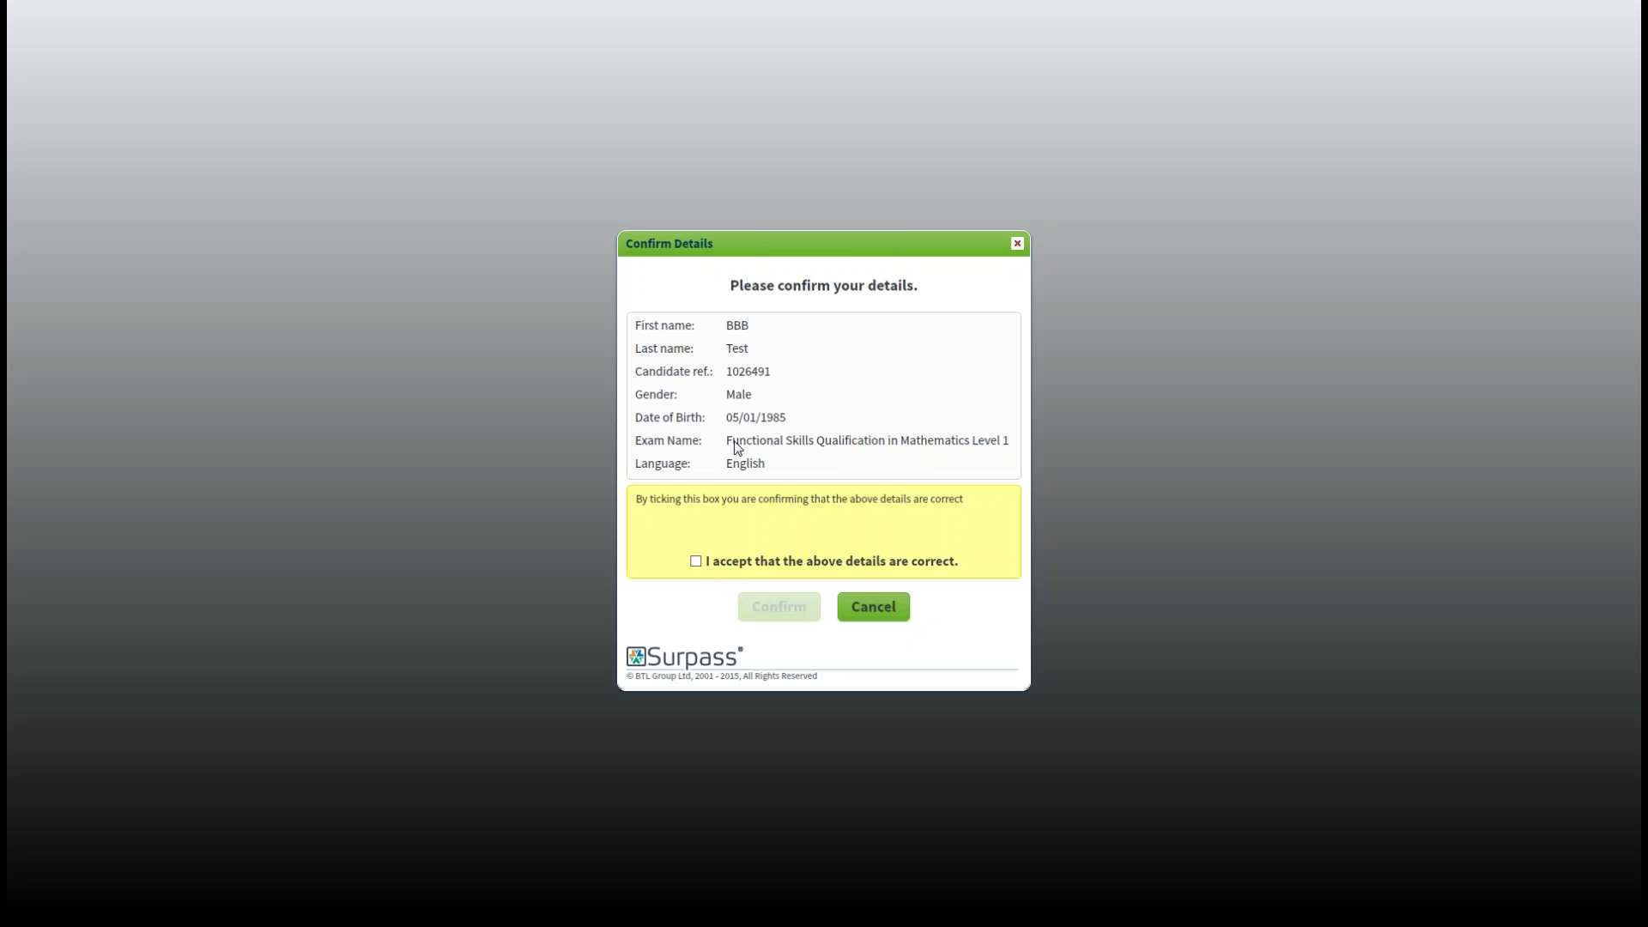
left_click(697, 564)
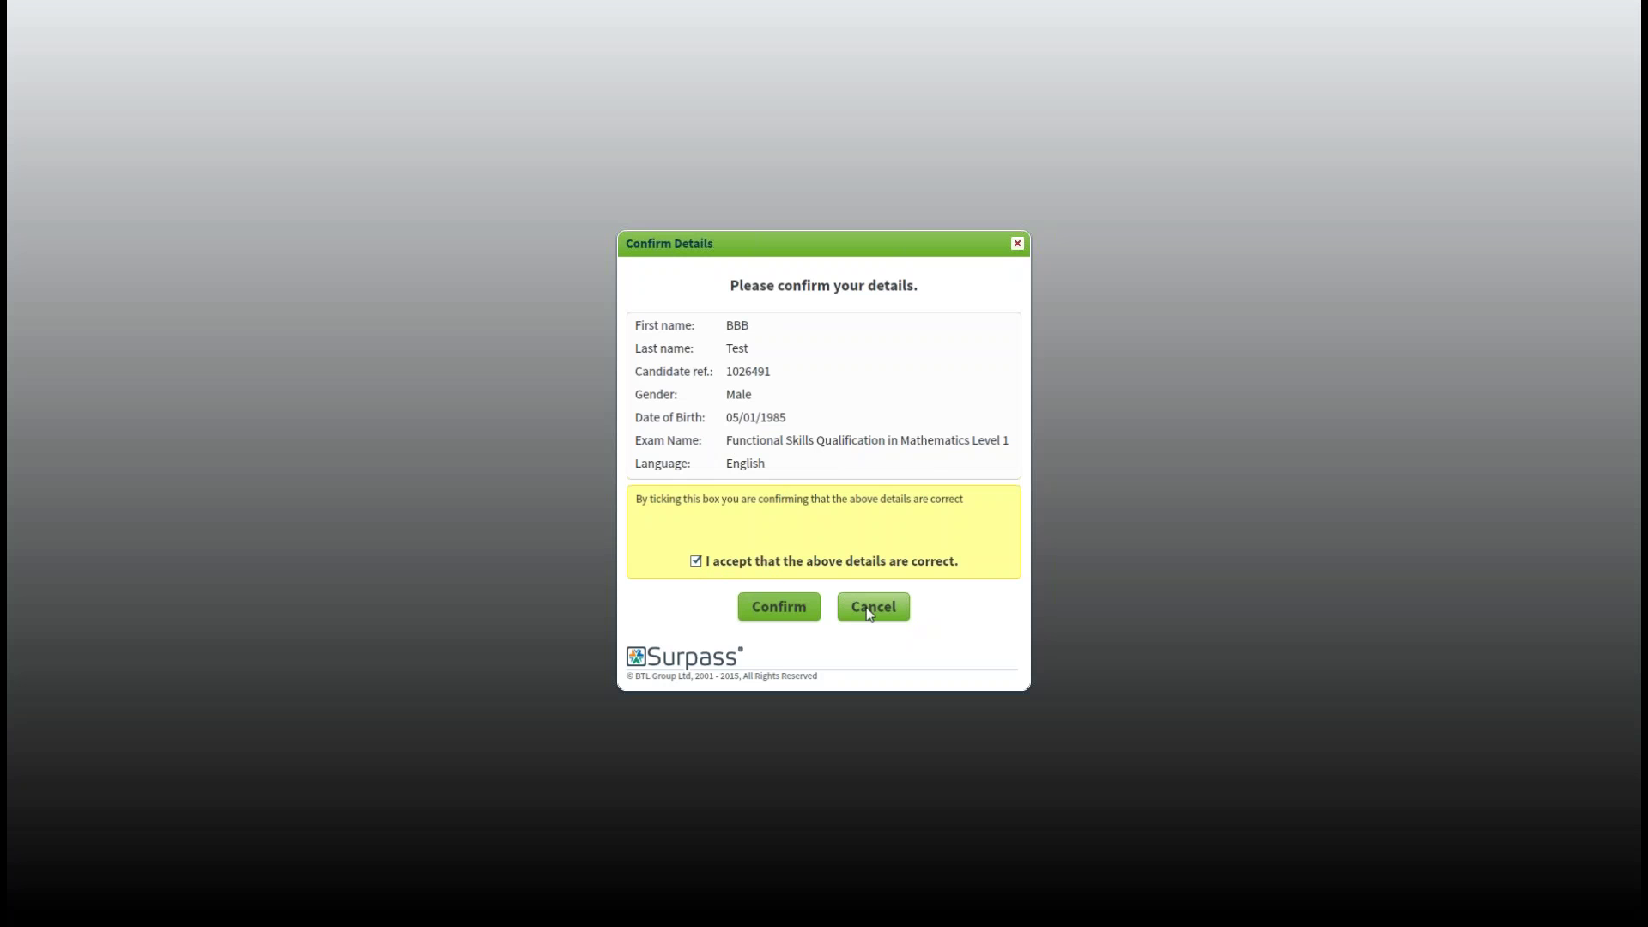
left_click(794, 609)
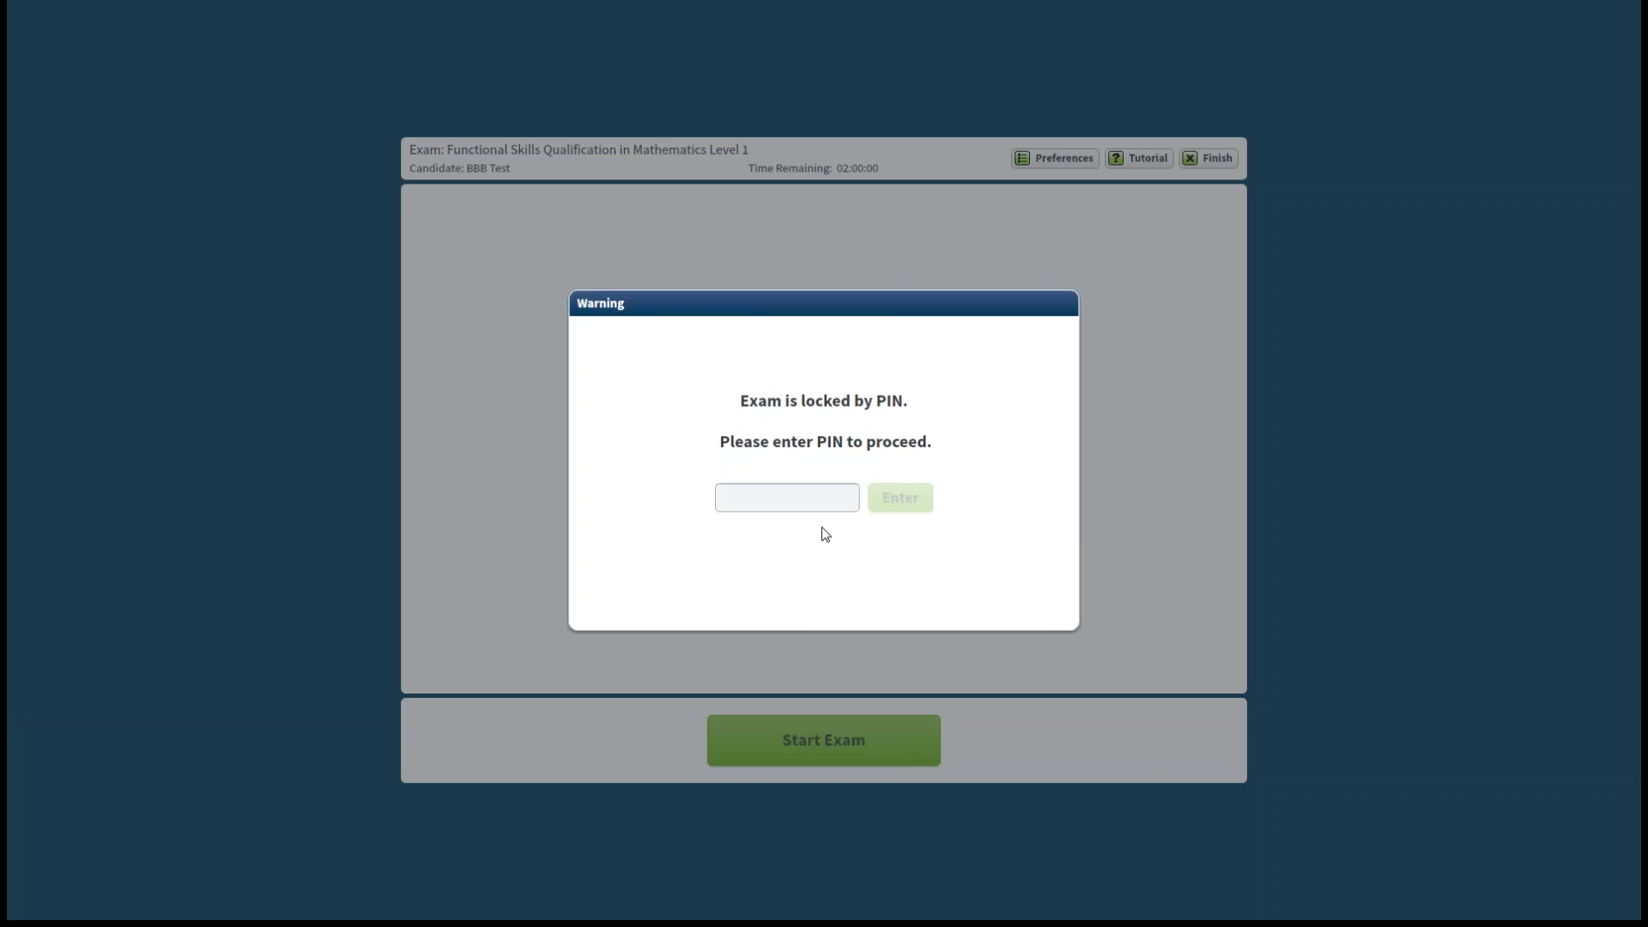
Enter the exam PIN in the Warning dialog to unlock the Mathematics Level 1 exam.
type("3 p 6 y")
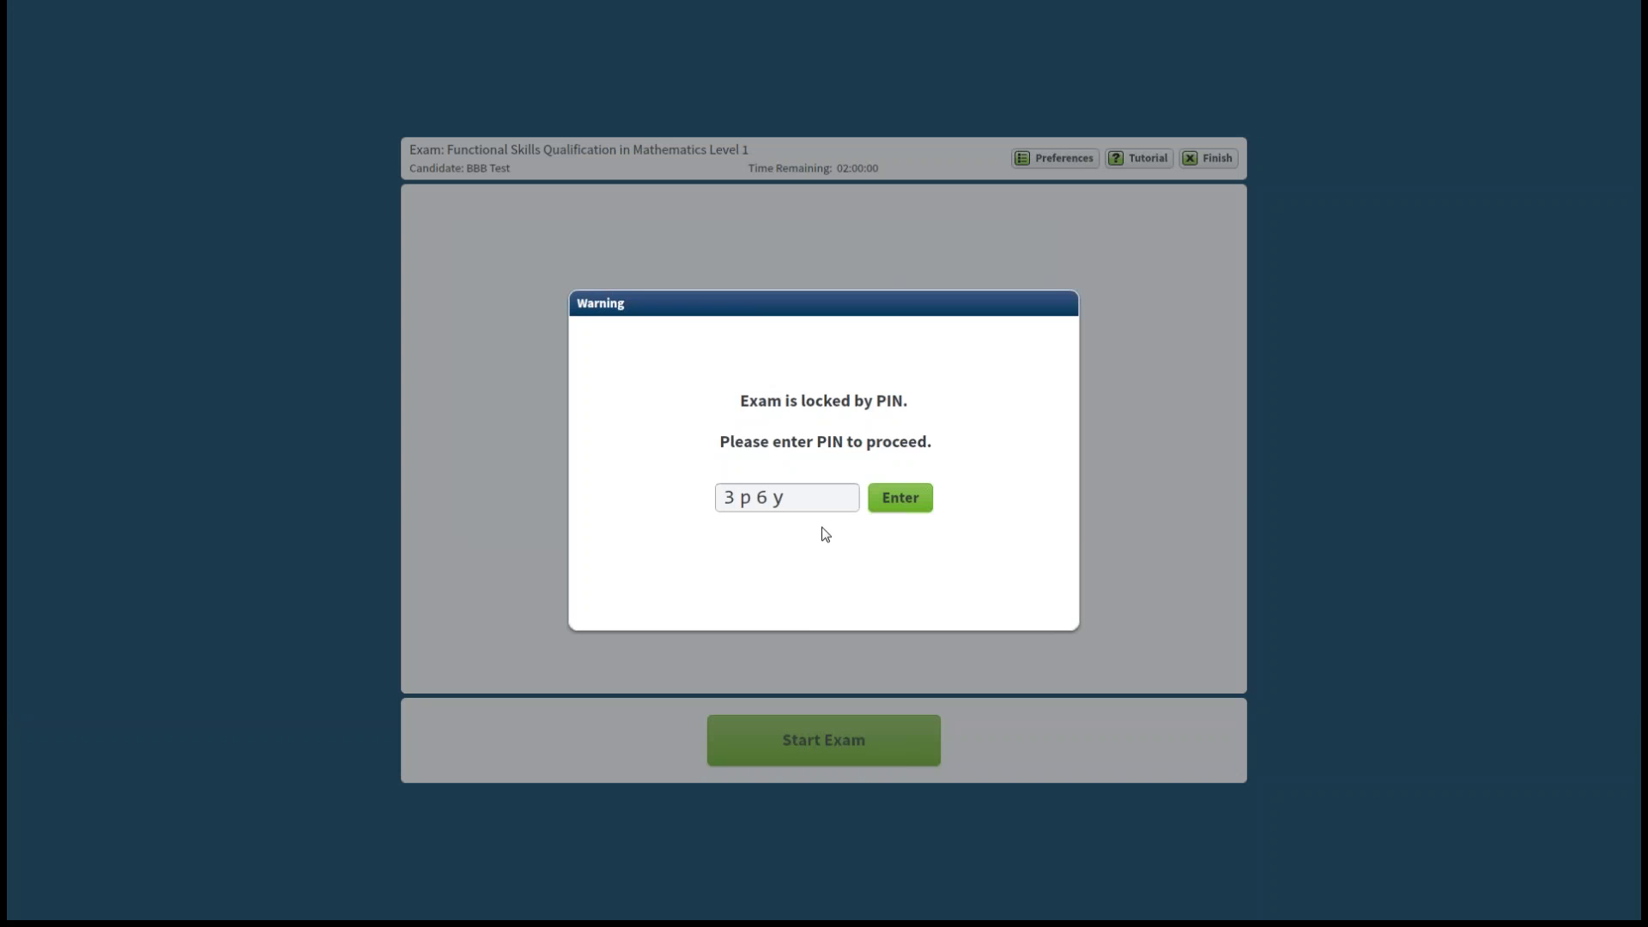
left_click(909, 493)
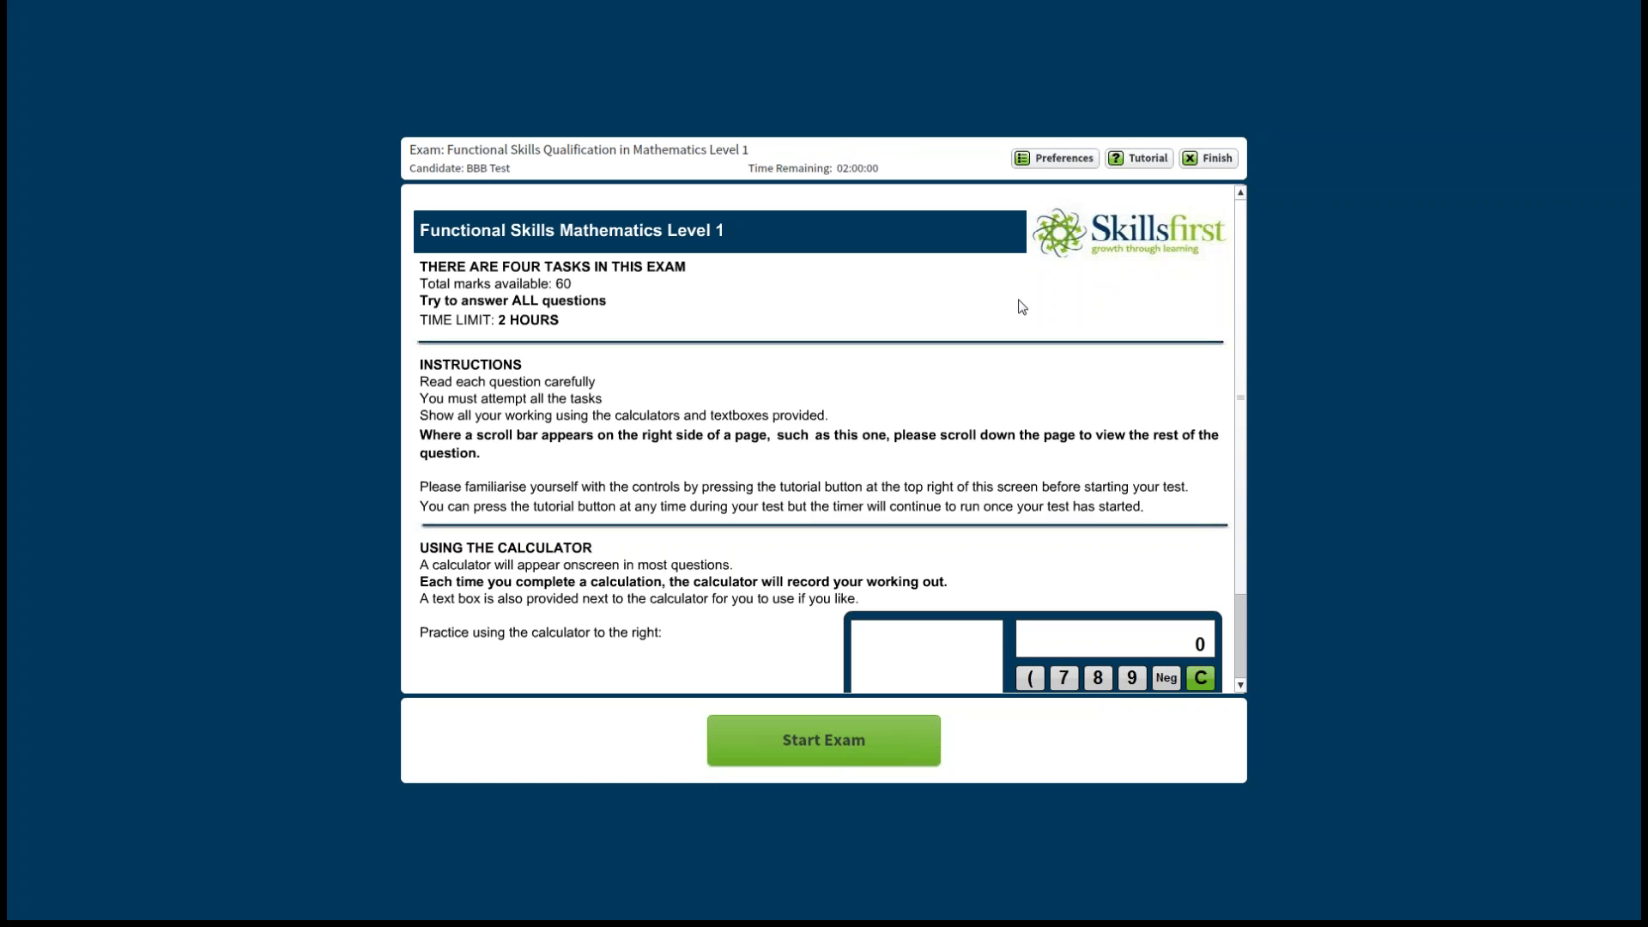
left_click(1046, 160)
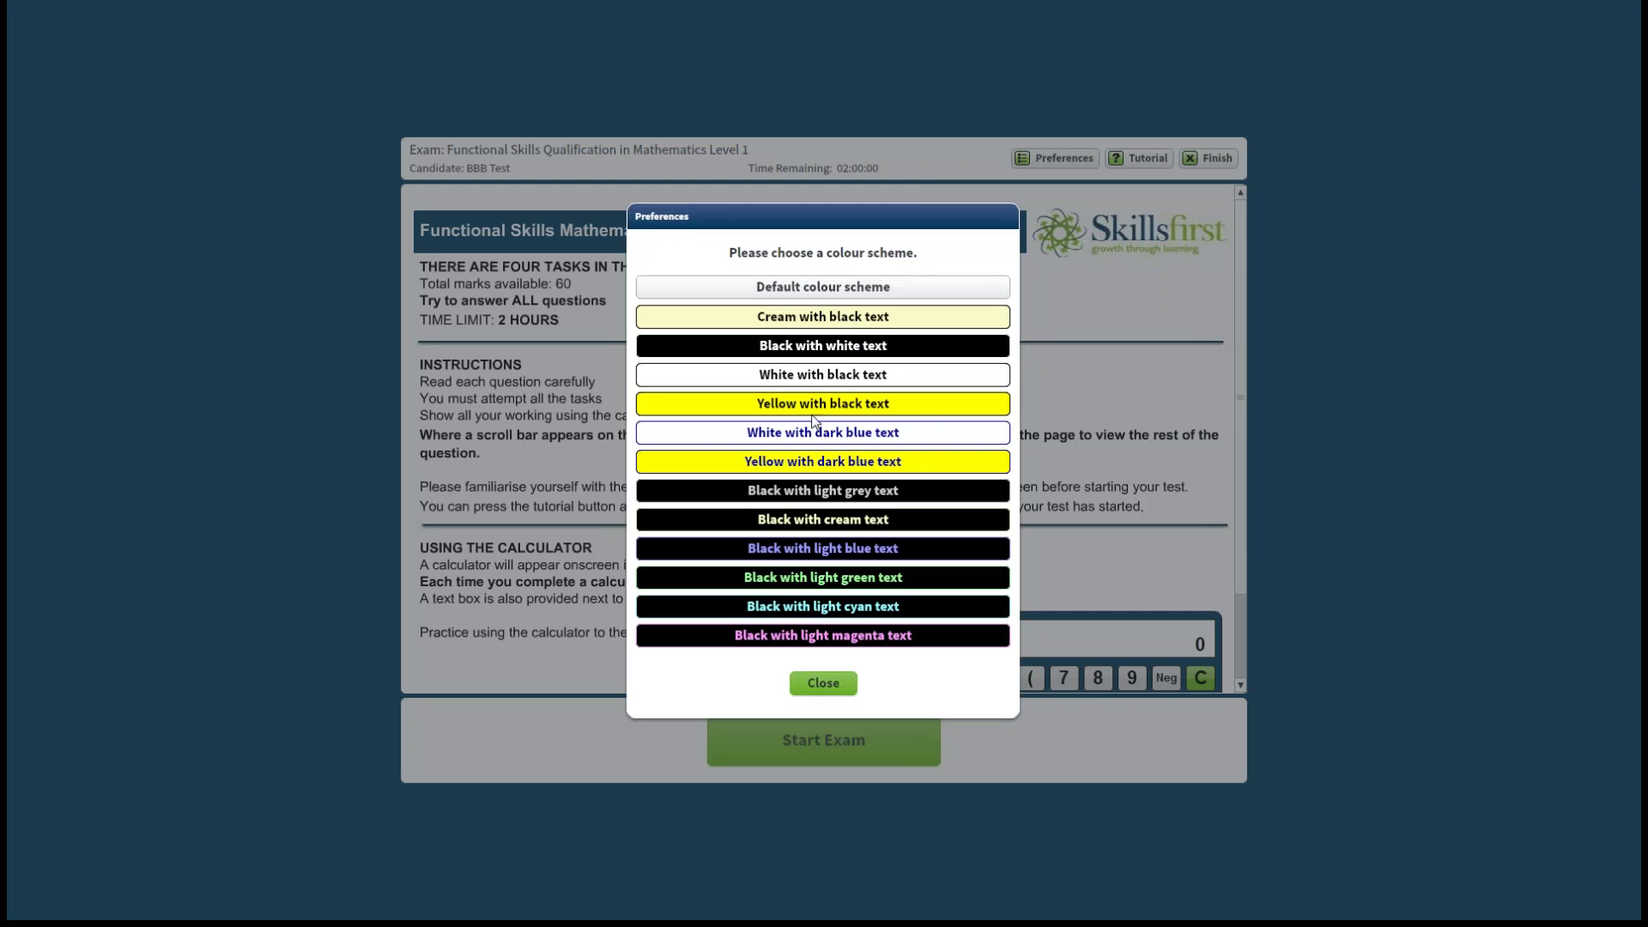
left_click(906, 407)
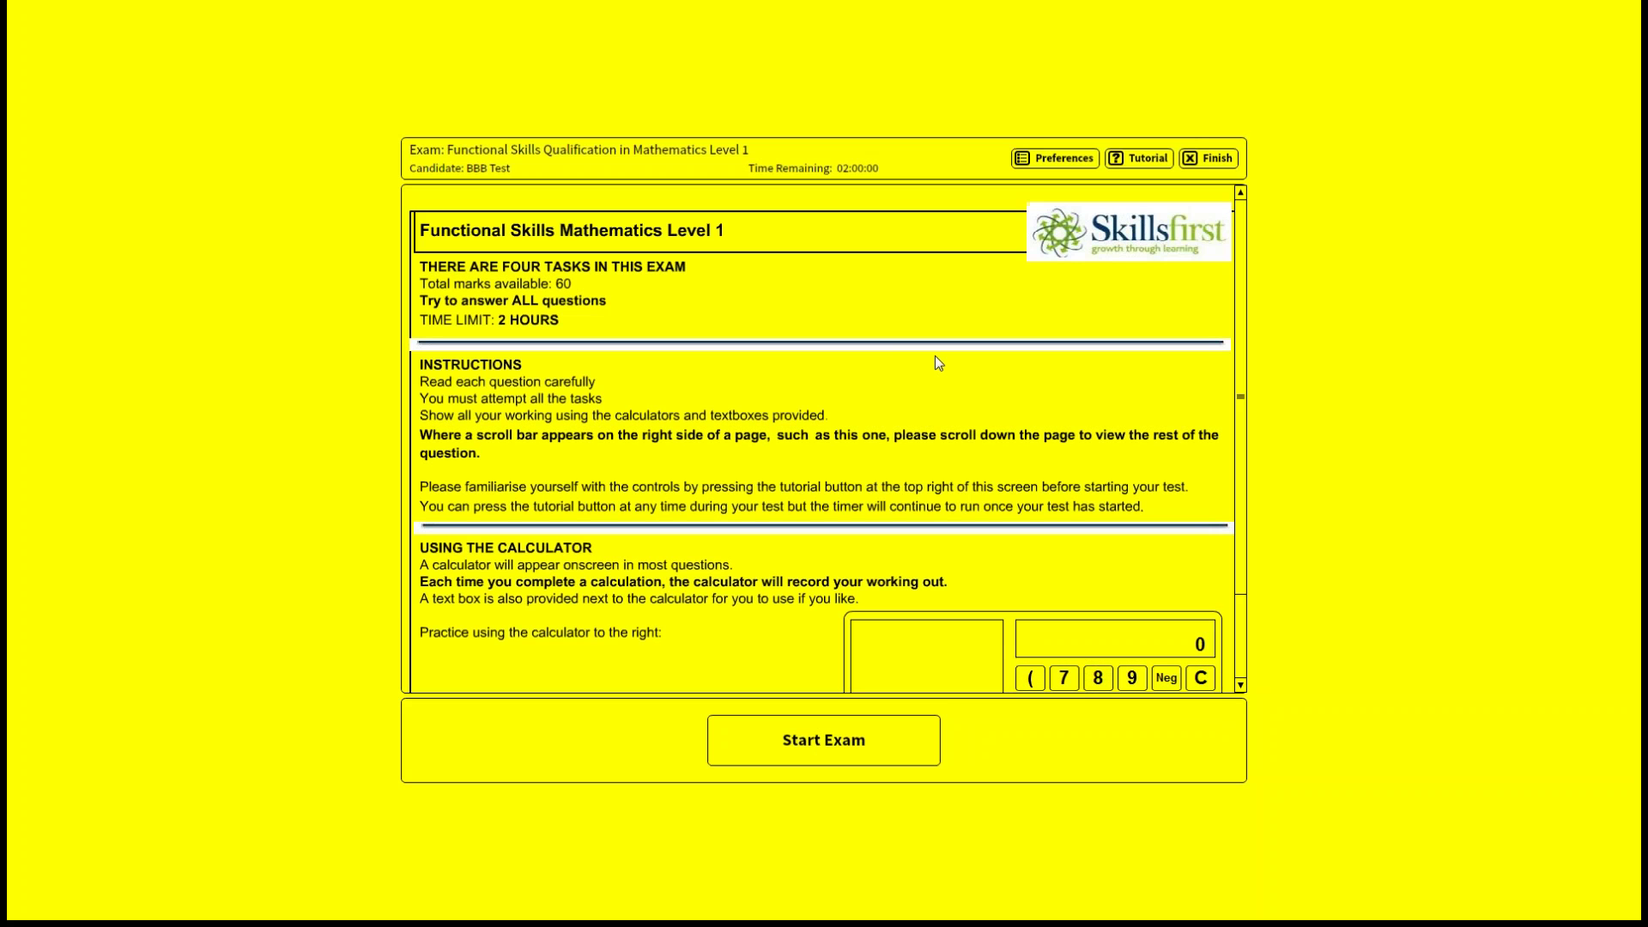
left_click(1061, 162)
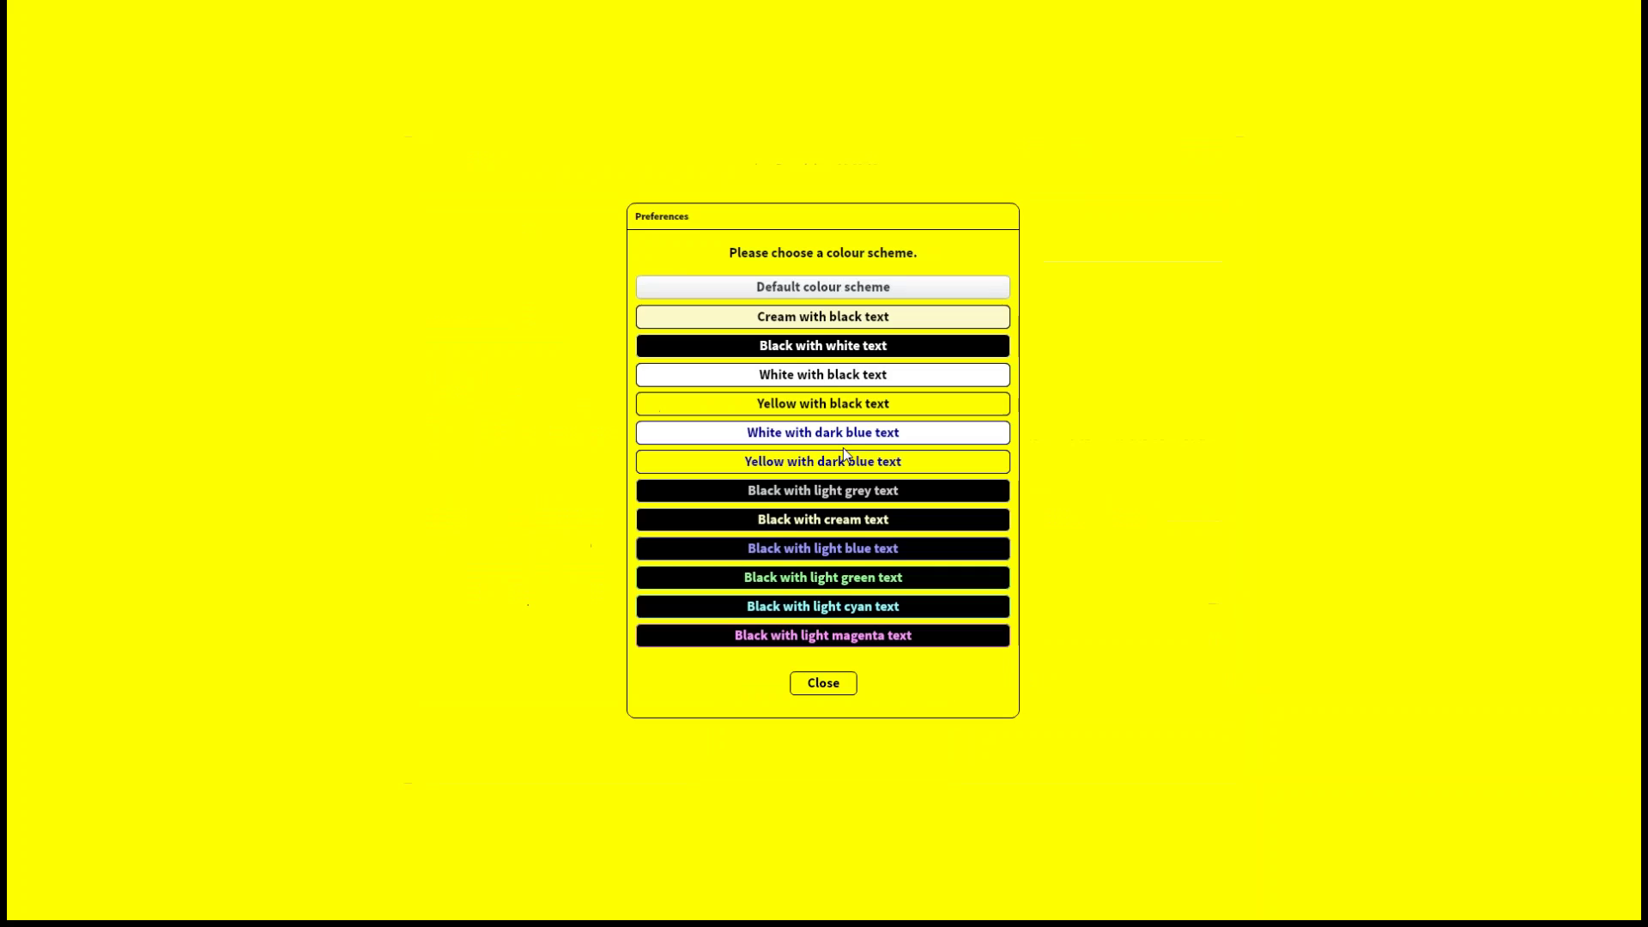
left_click(847, 579)
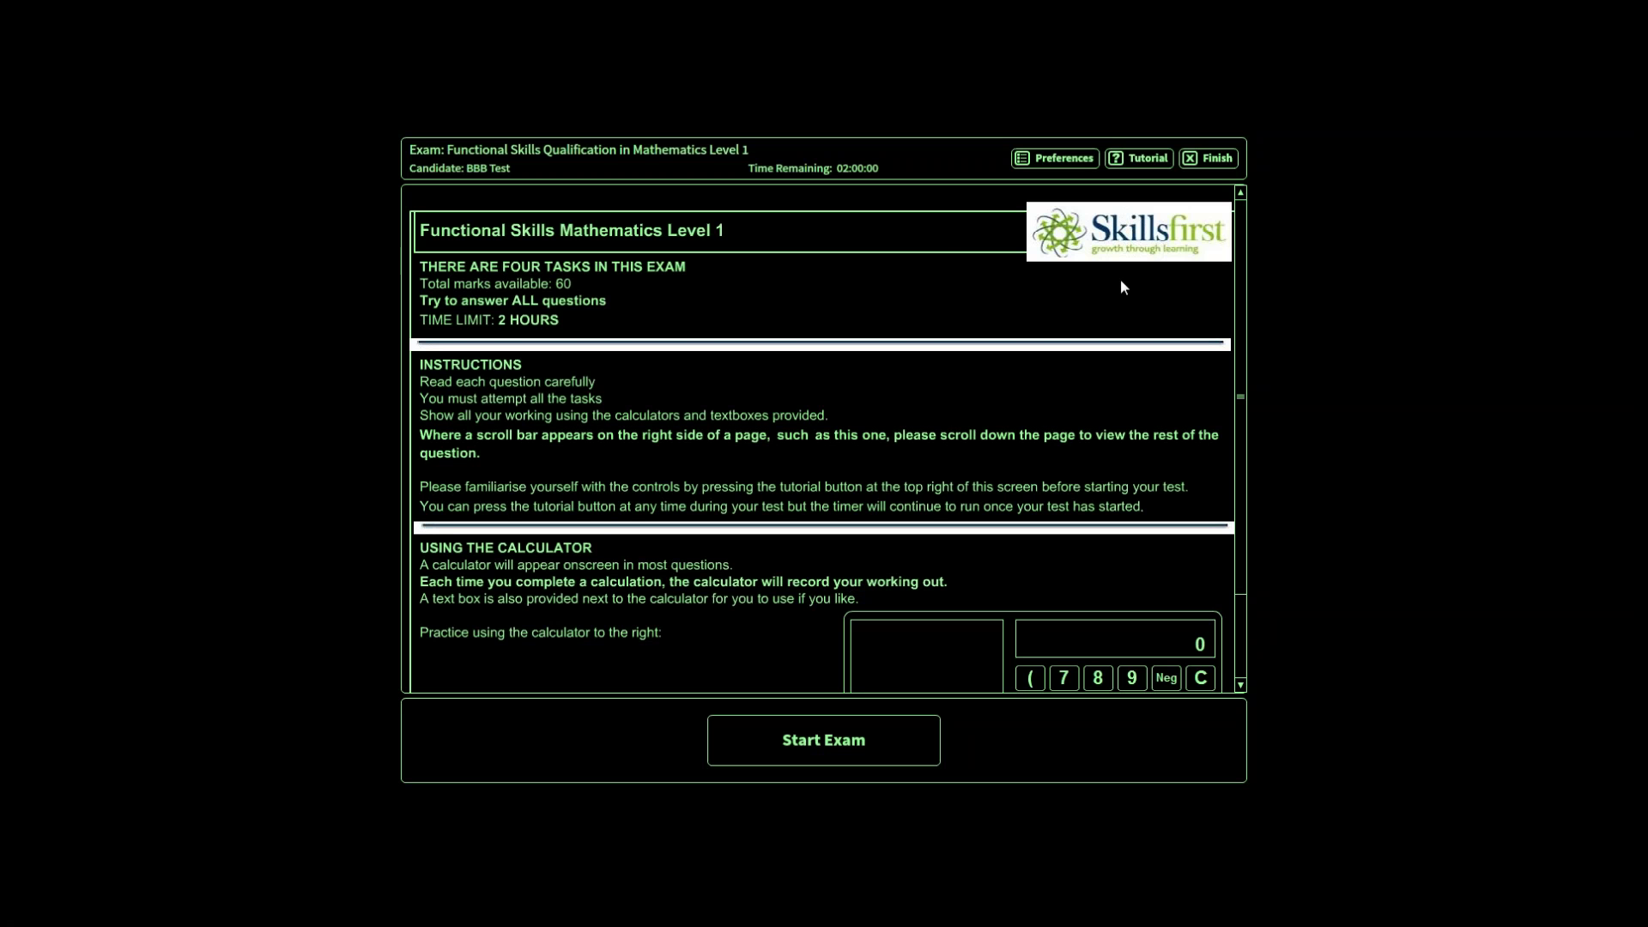
left_click(1045, 157)
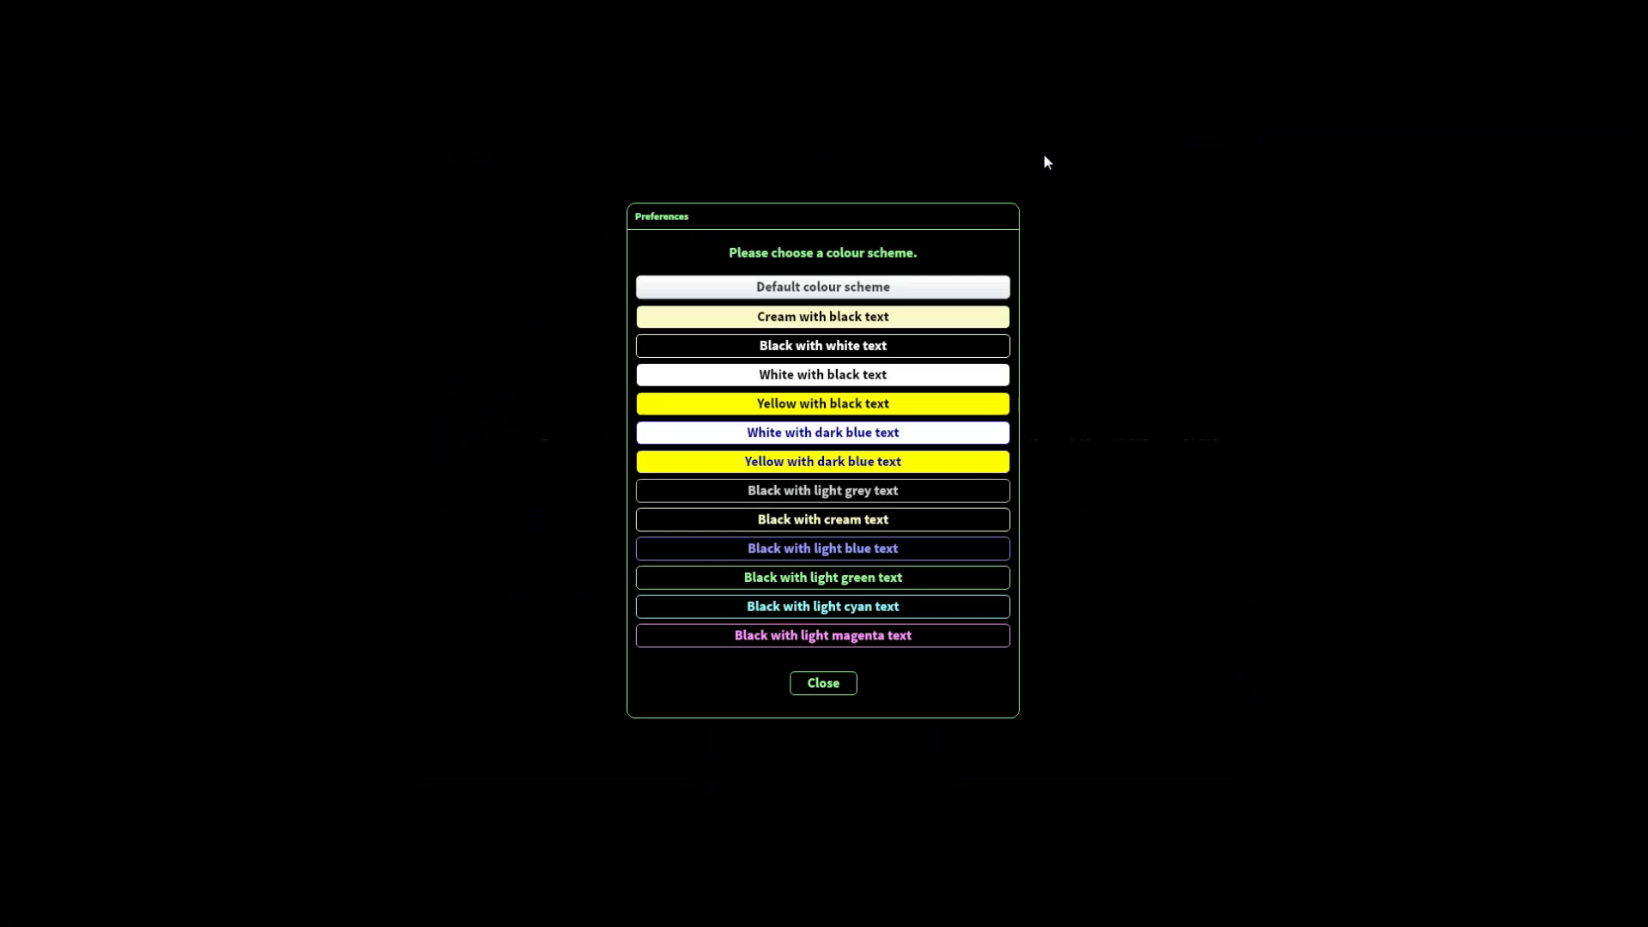
left_click(847, 635)
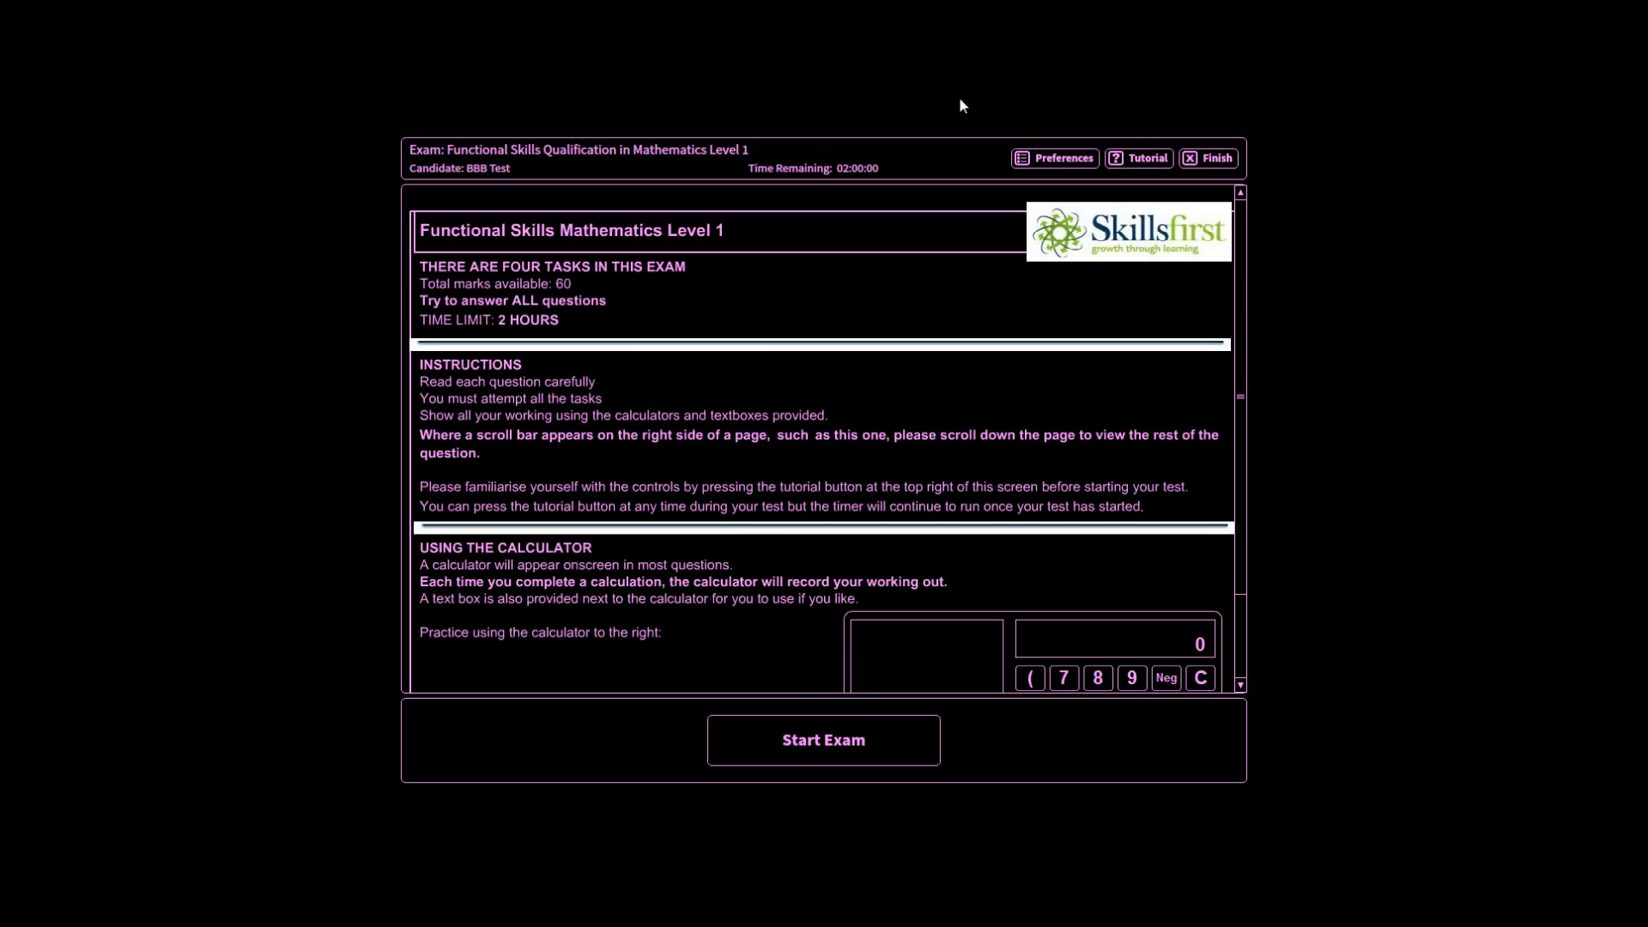
left_click(1067, 160)
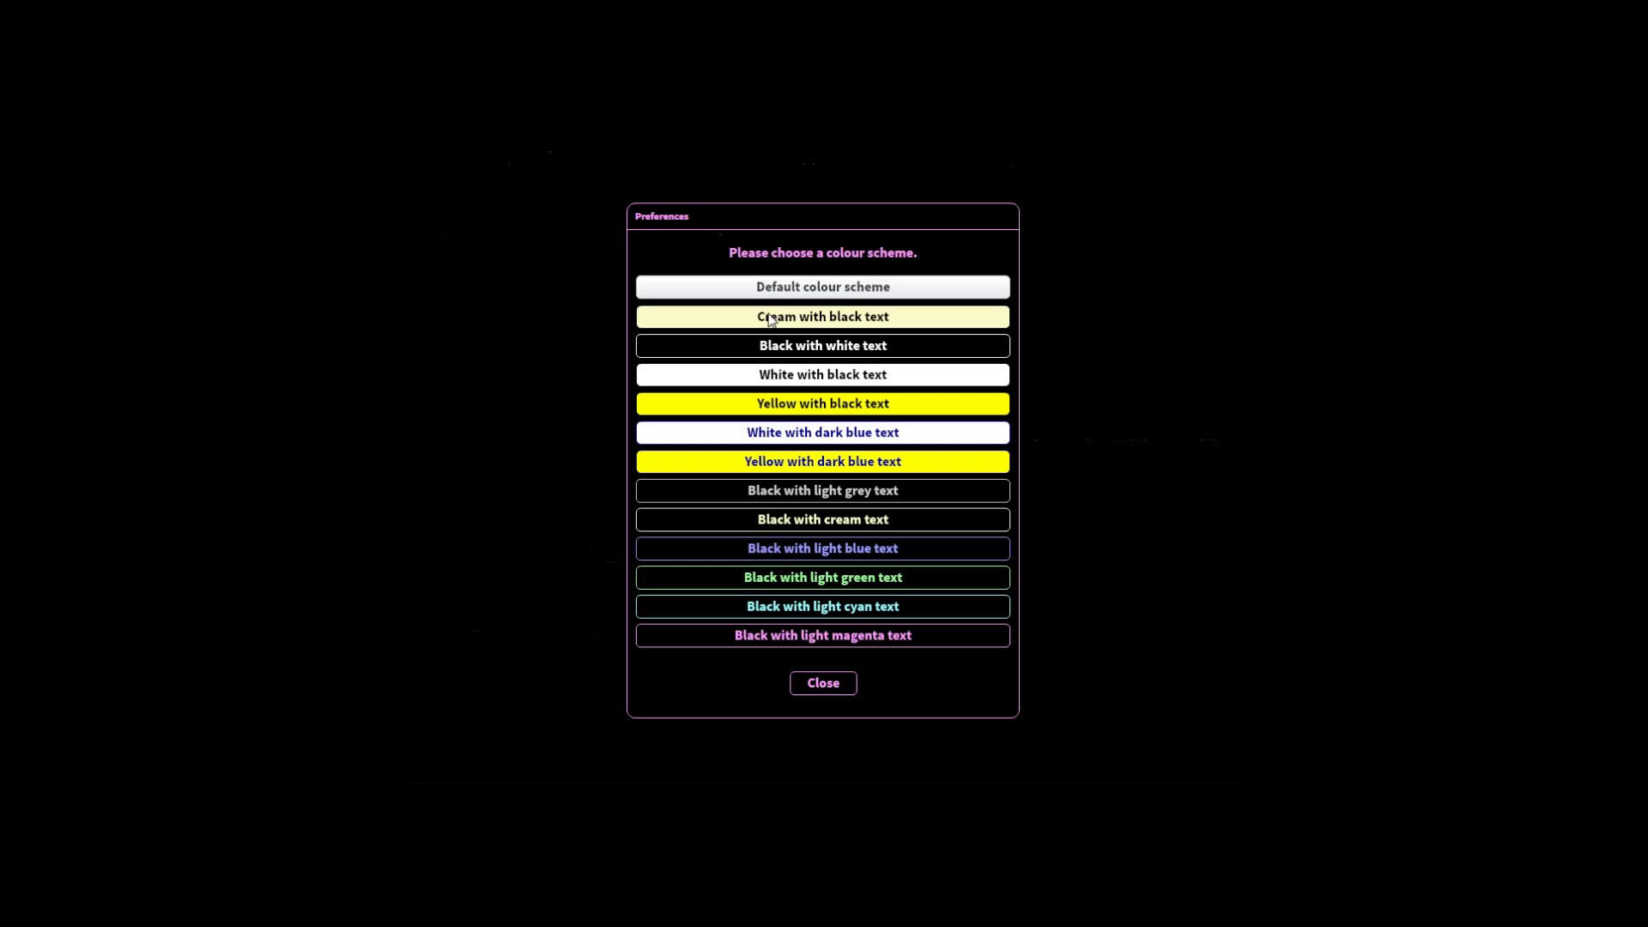
left_click(795, 289)
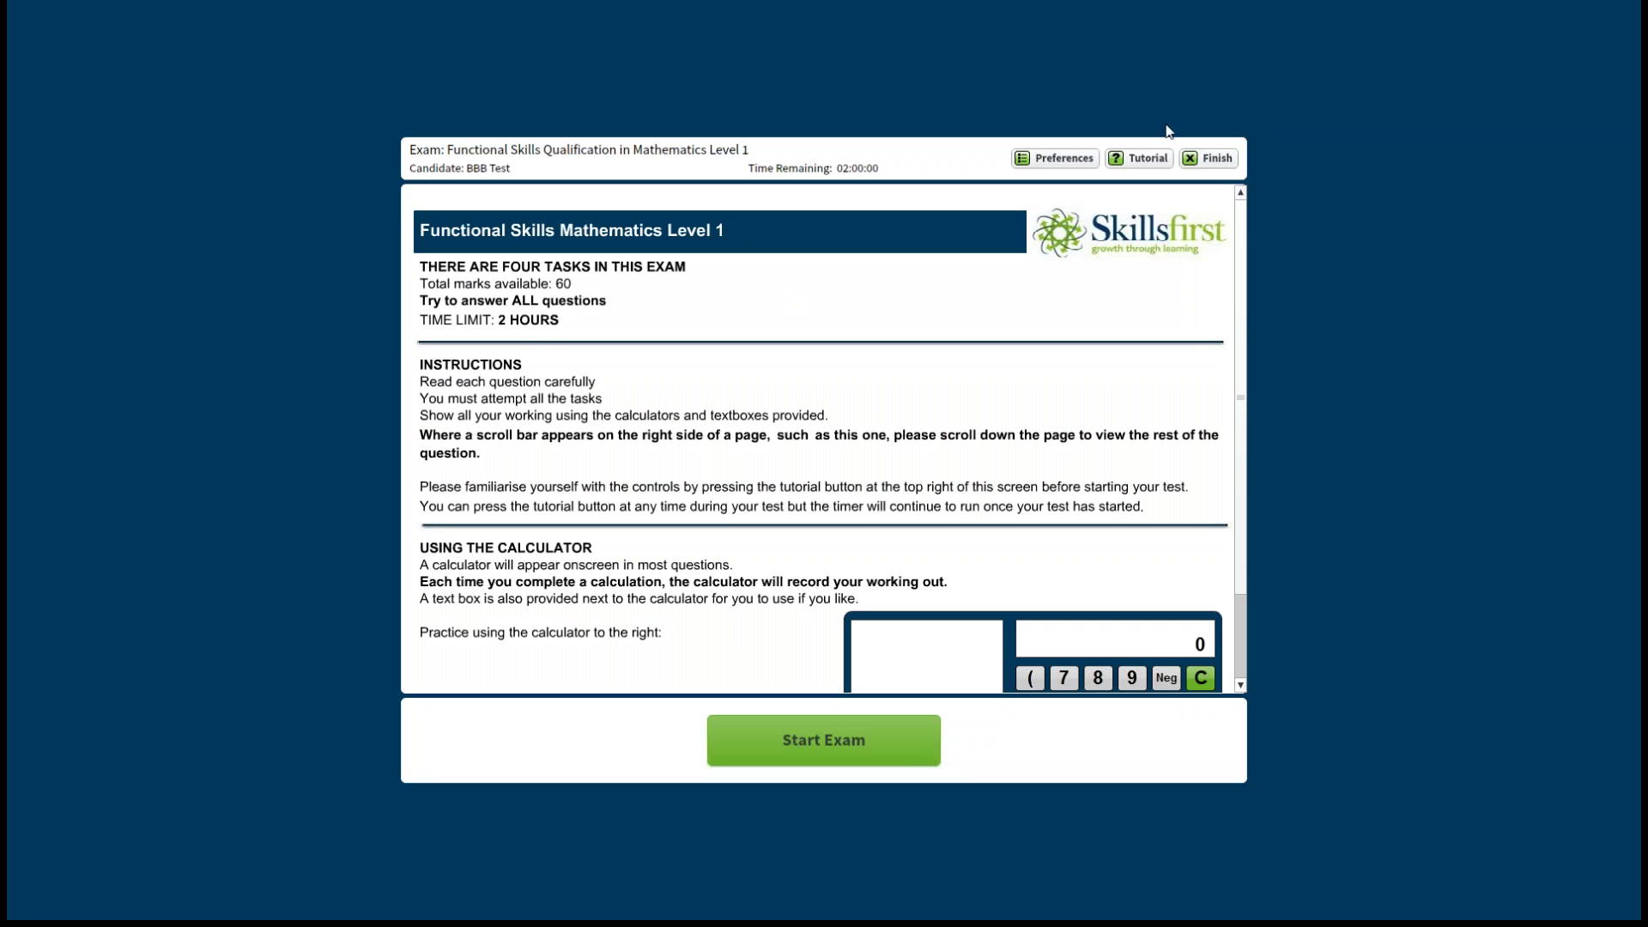
left_click(1153, 161)
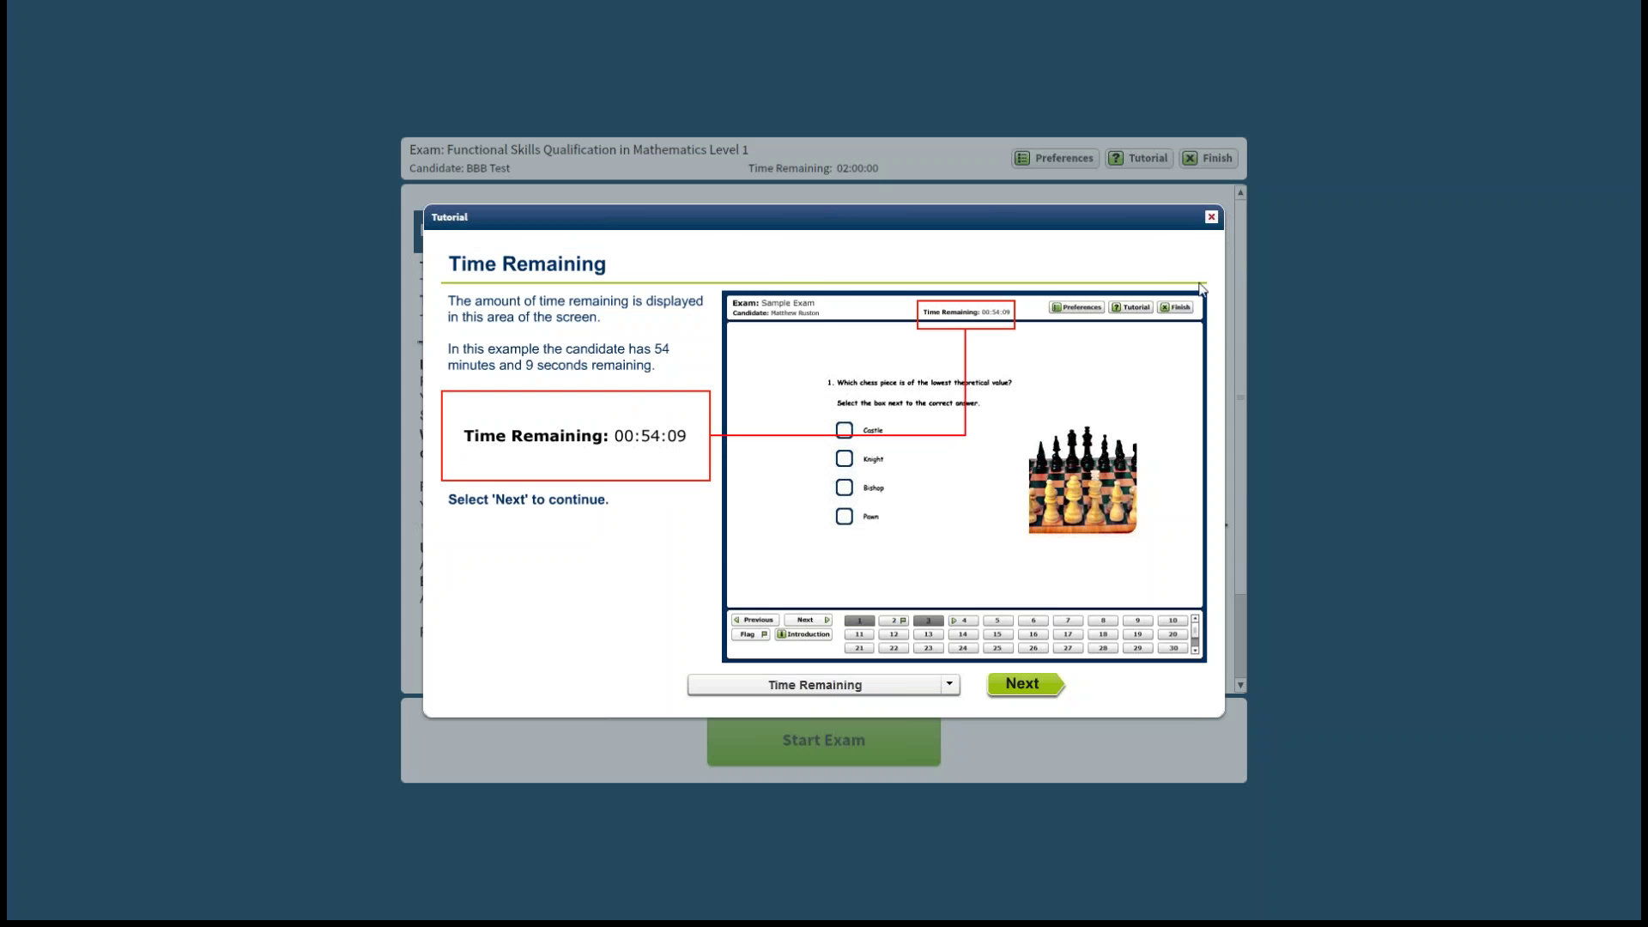
Step through the tutorial's Candidate Name and Answering Questions pages, close it, and start the exam.
left_click(1025, 685)
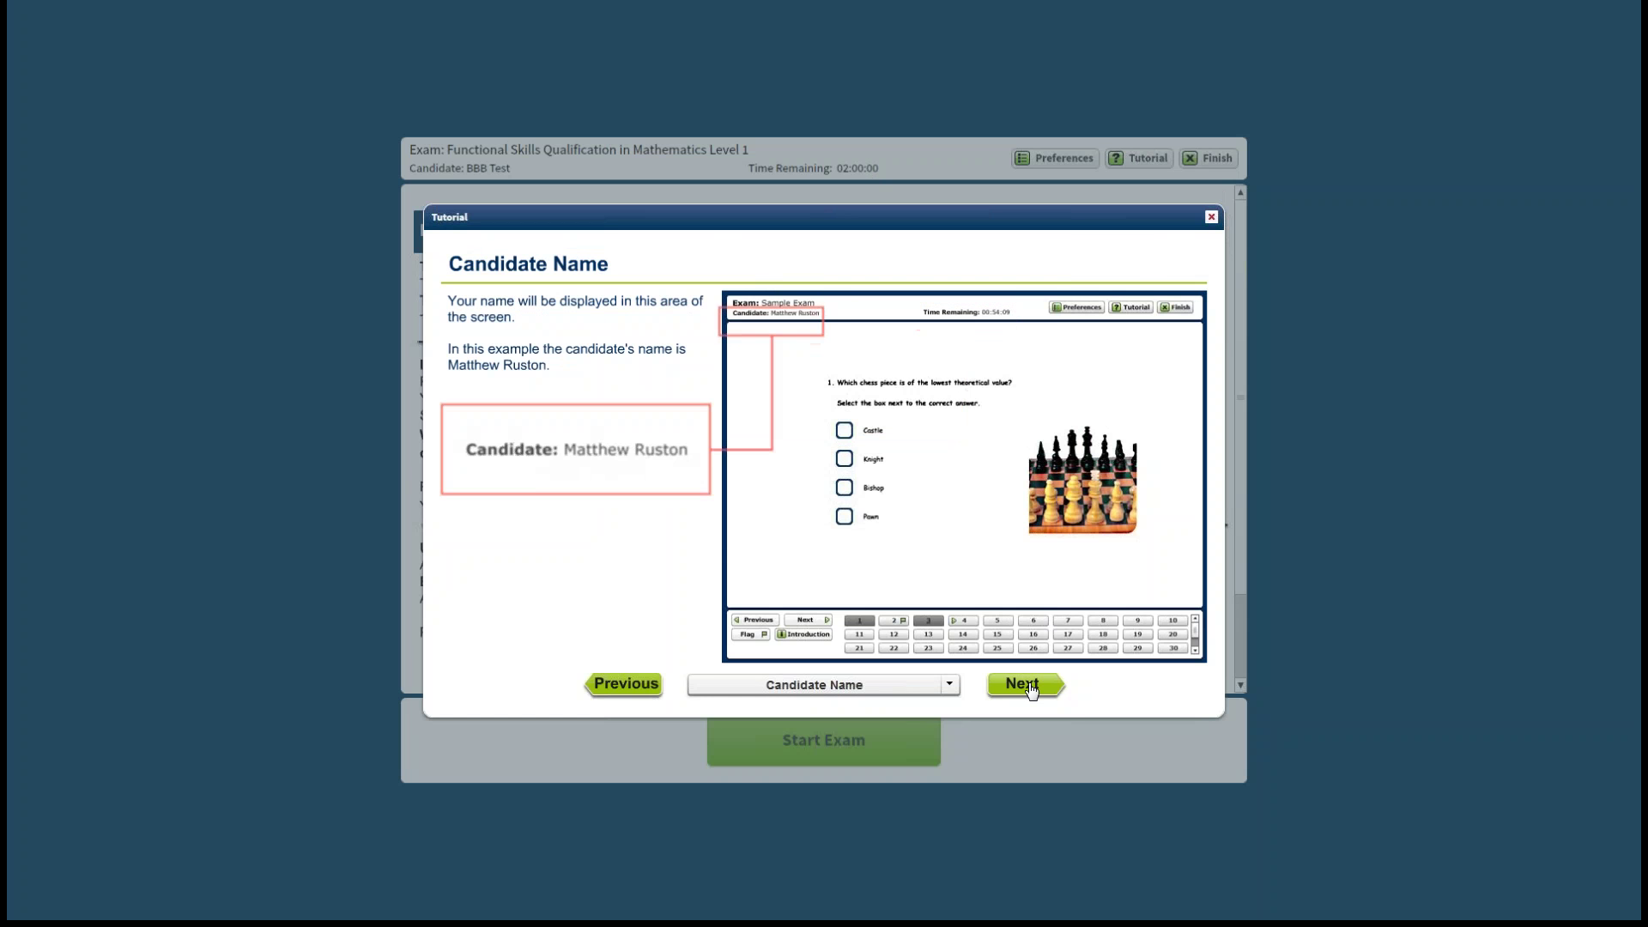
left_click(1026, 685)
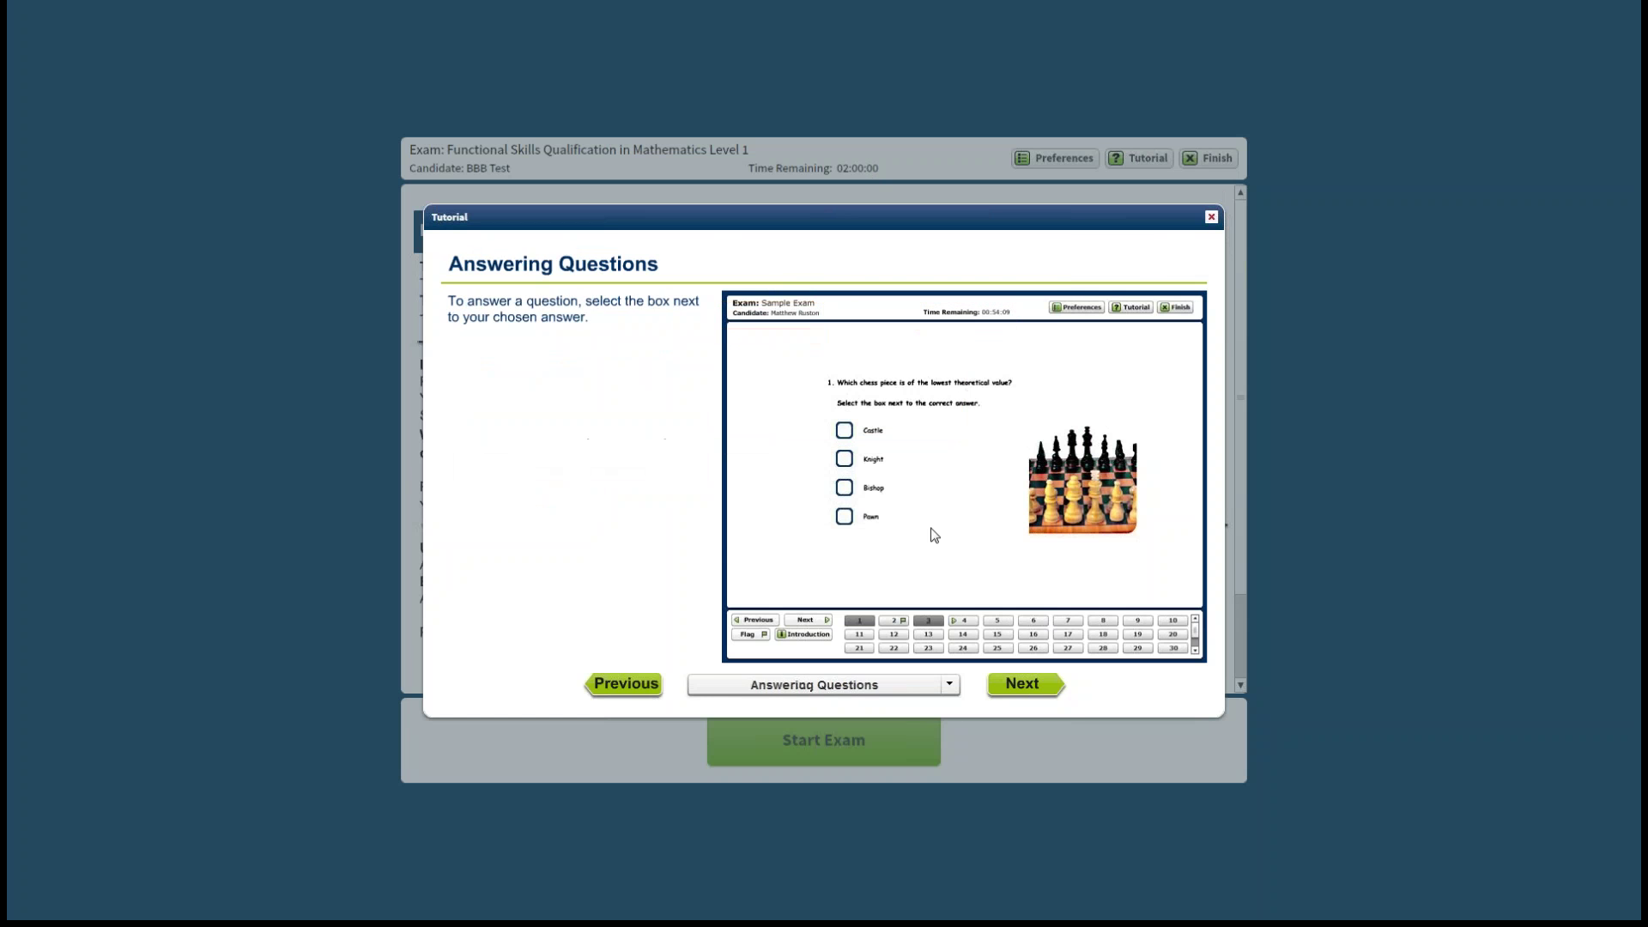
left_click(1211, 218)
left_click(829, 745)
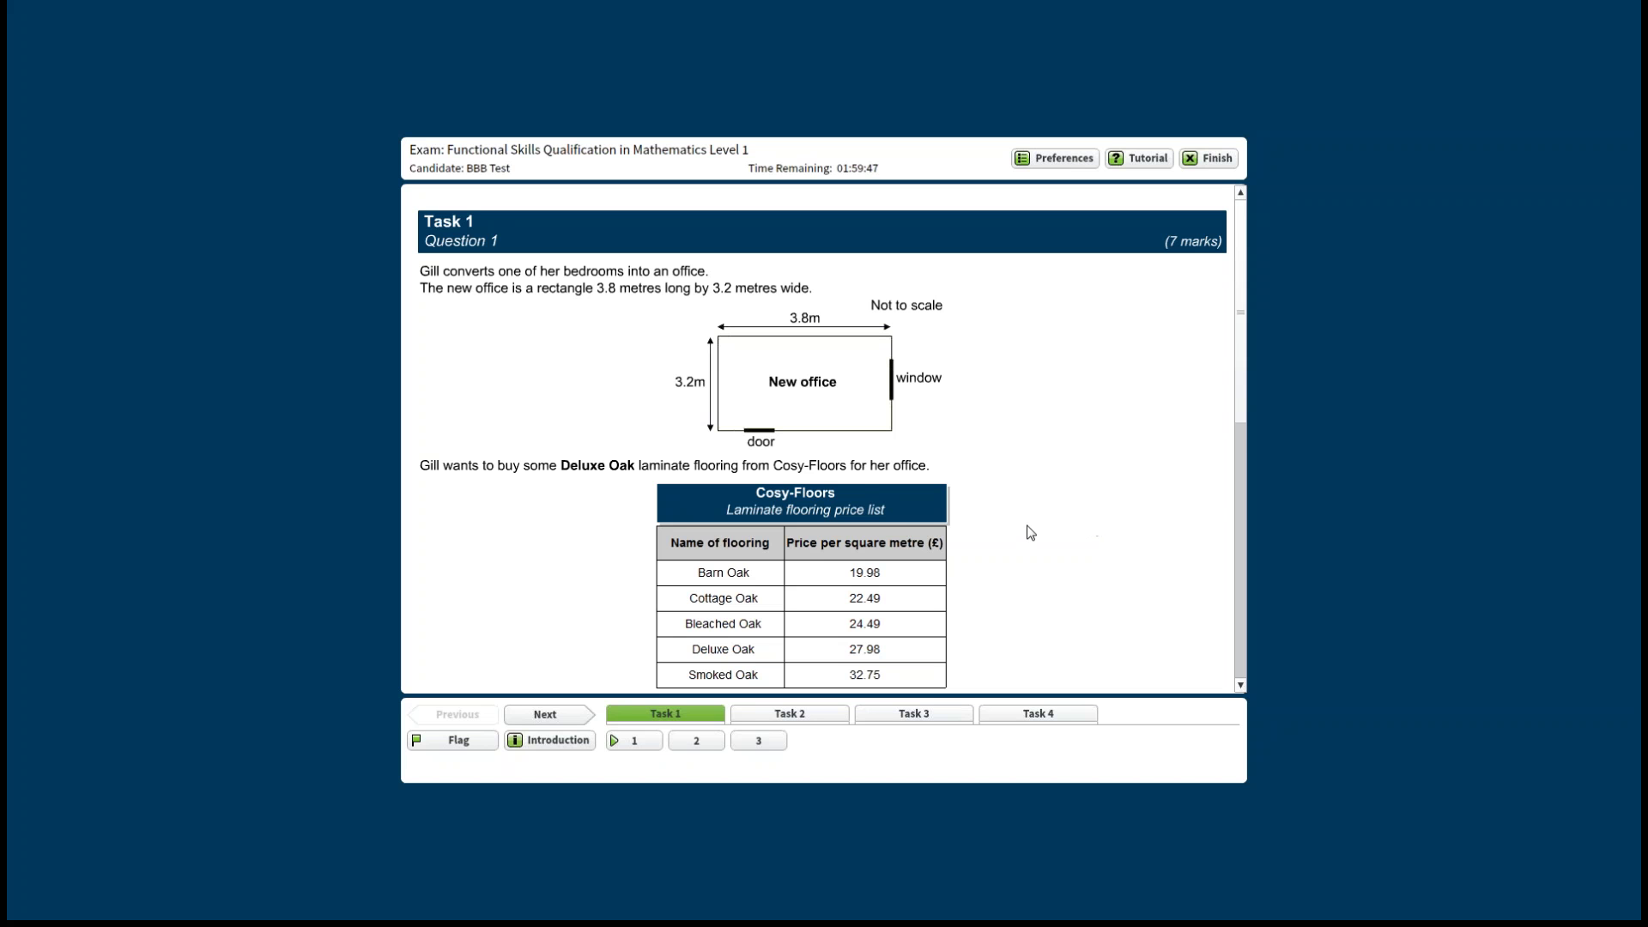
Scroll through Task 1 Question 1's office plan and Cosy-Floors price list down to the answer boxes.
scroll(1034, 534, "down", 1)
scroll(1037, 536, "down", 1)
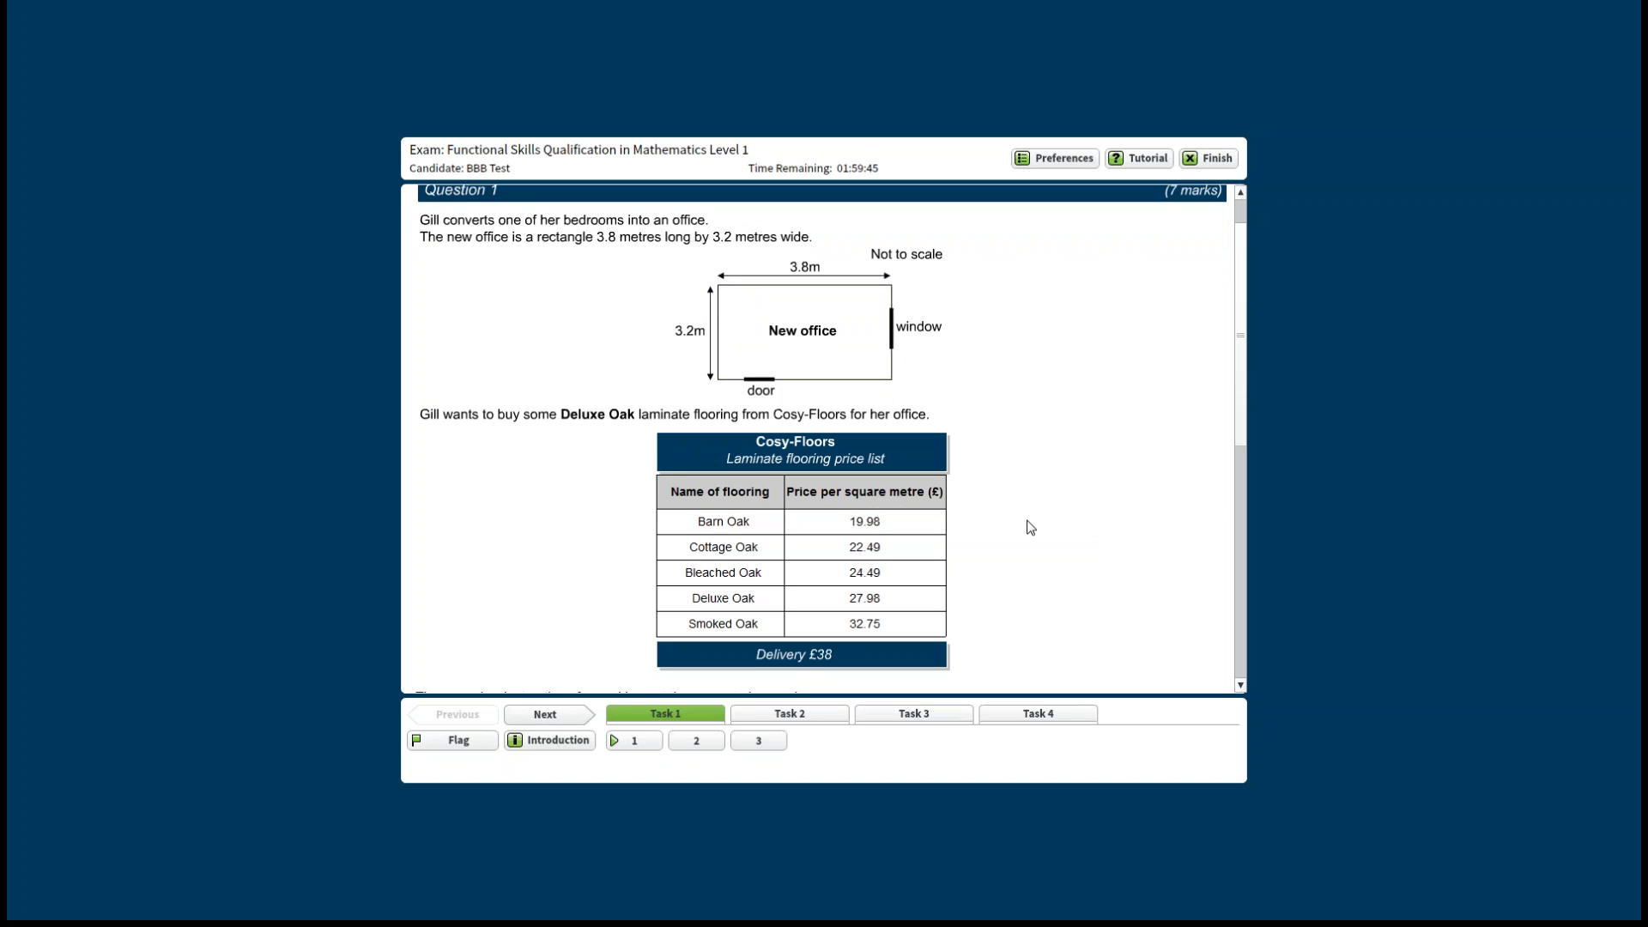
scroll(1079, 545, "down", 5)
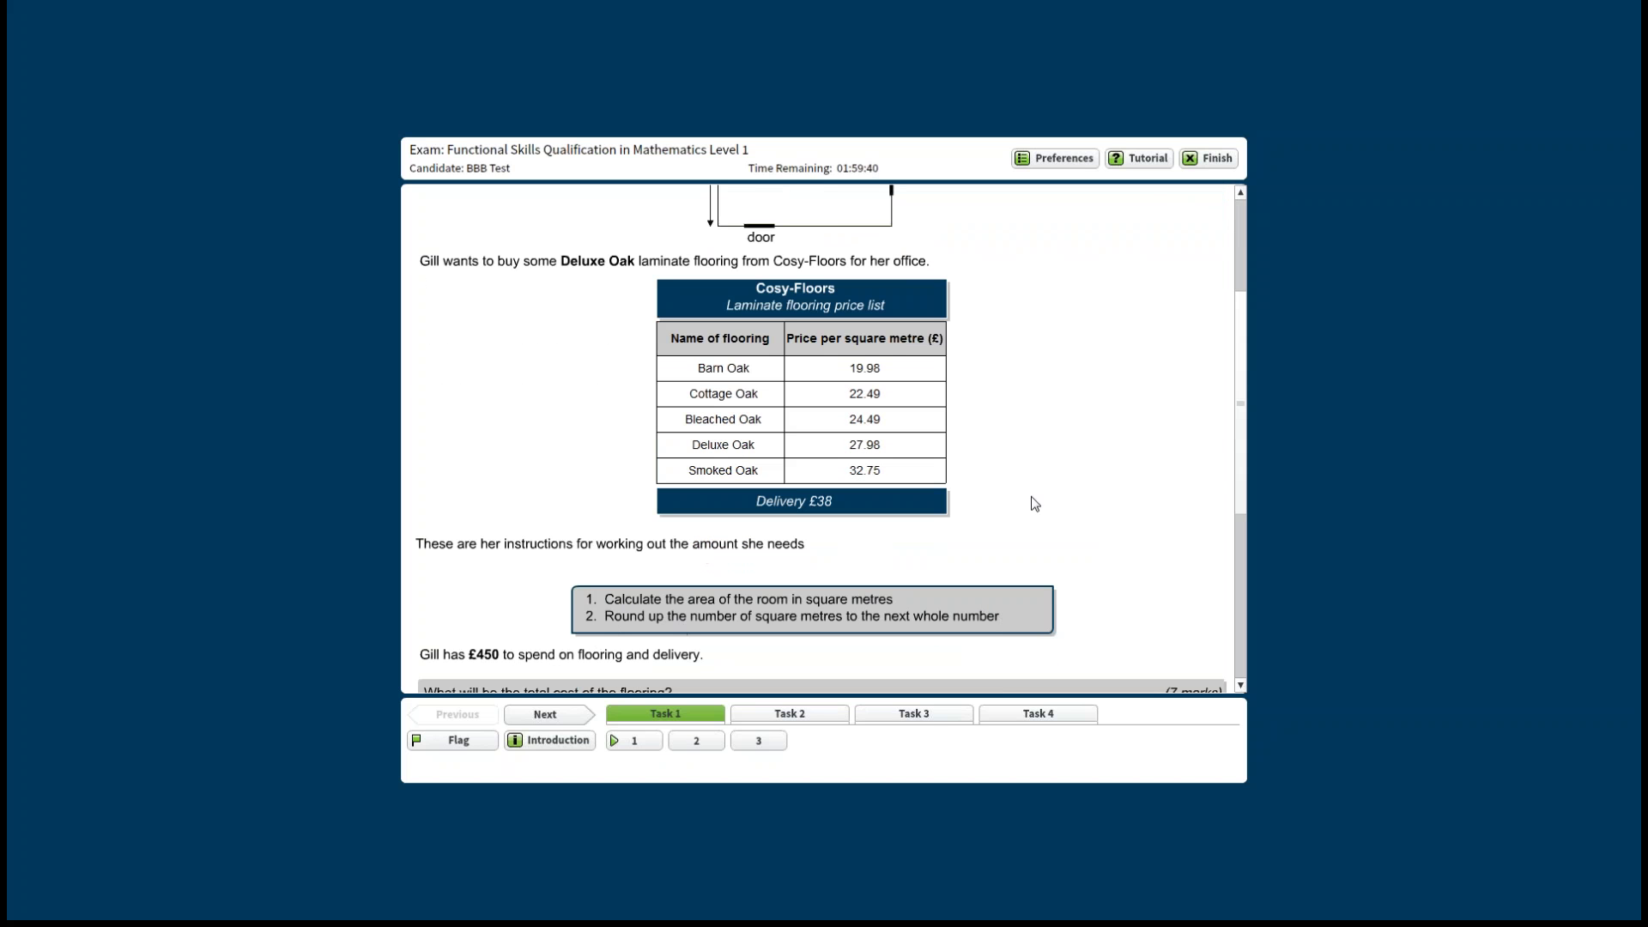
scroll(1137, 522, "up", 4)
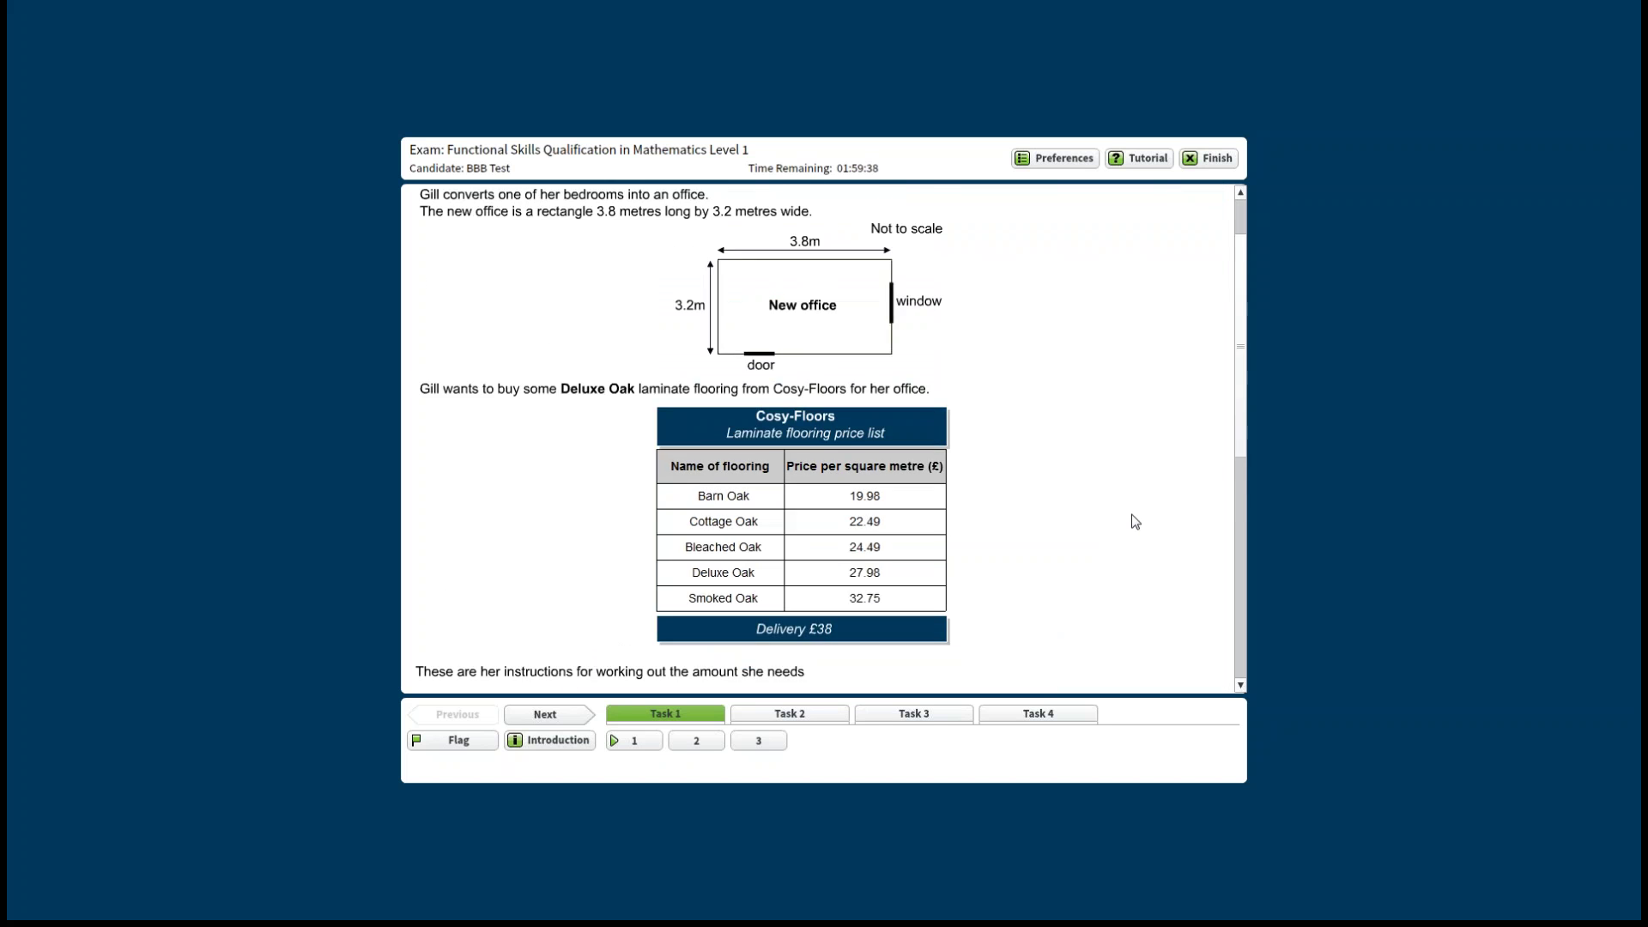
scroll(1136, 522, "down", 3)
scroll(1134, 519, "up", 5)
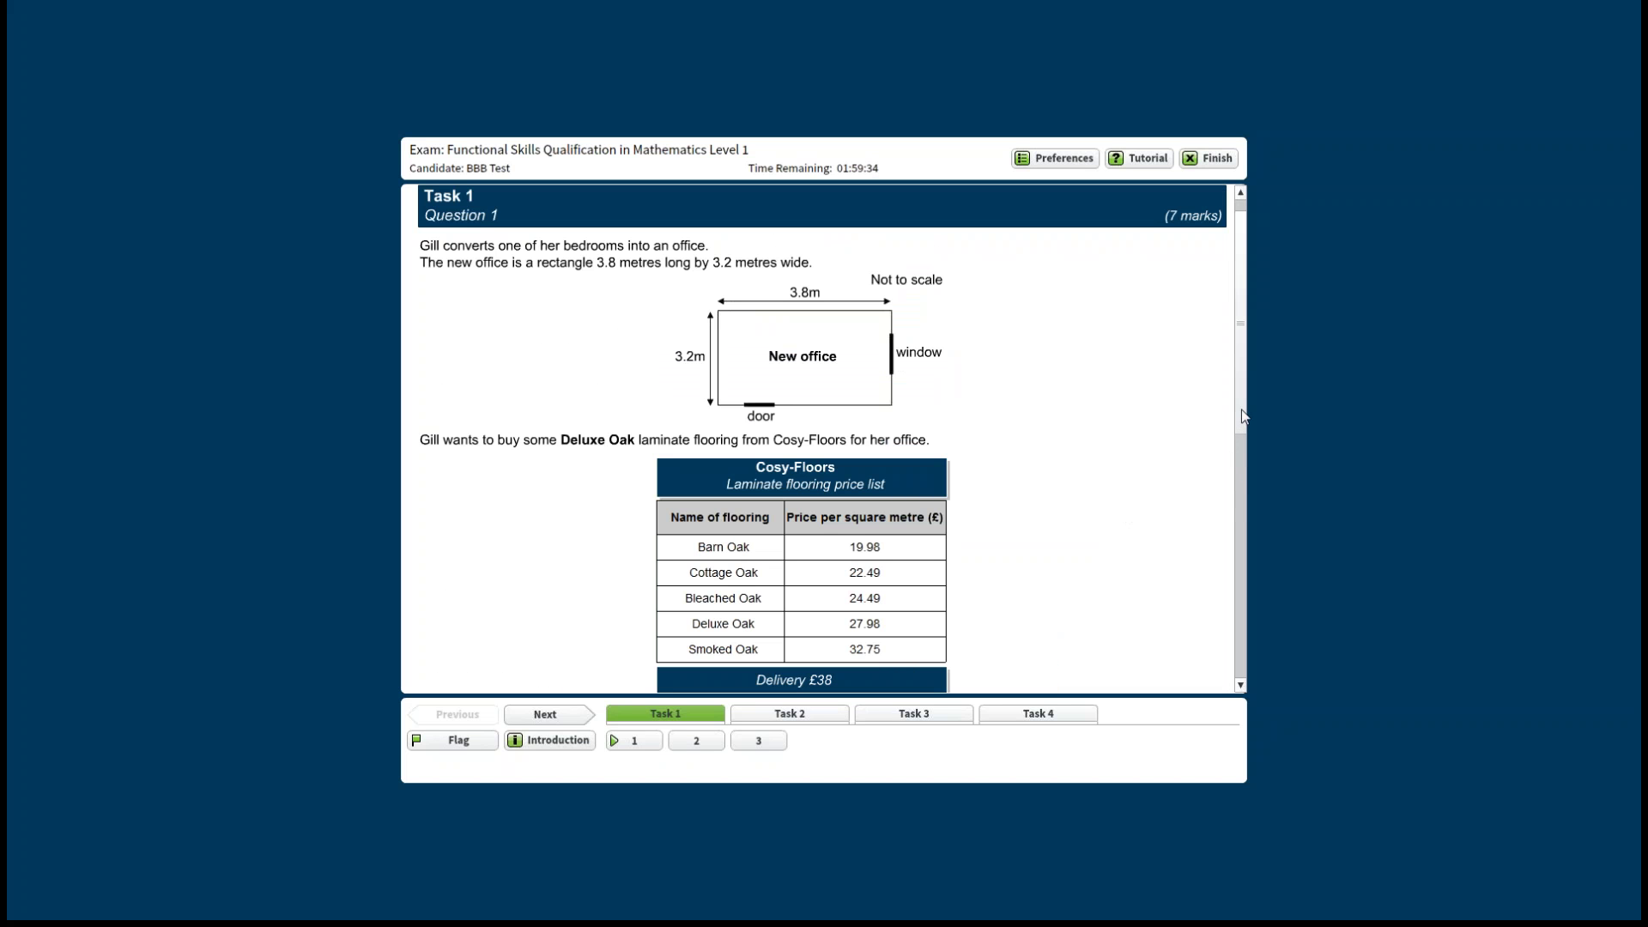
left_click_drag(1242, 417, 1244, 657)
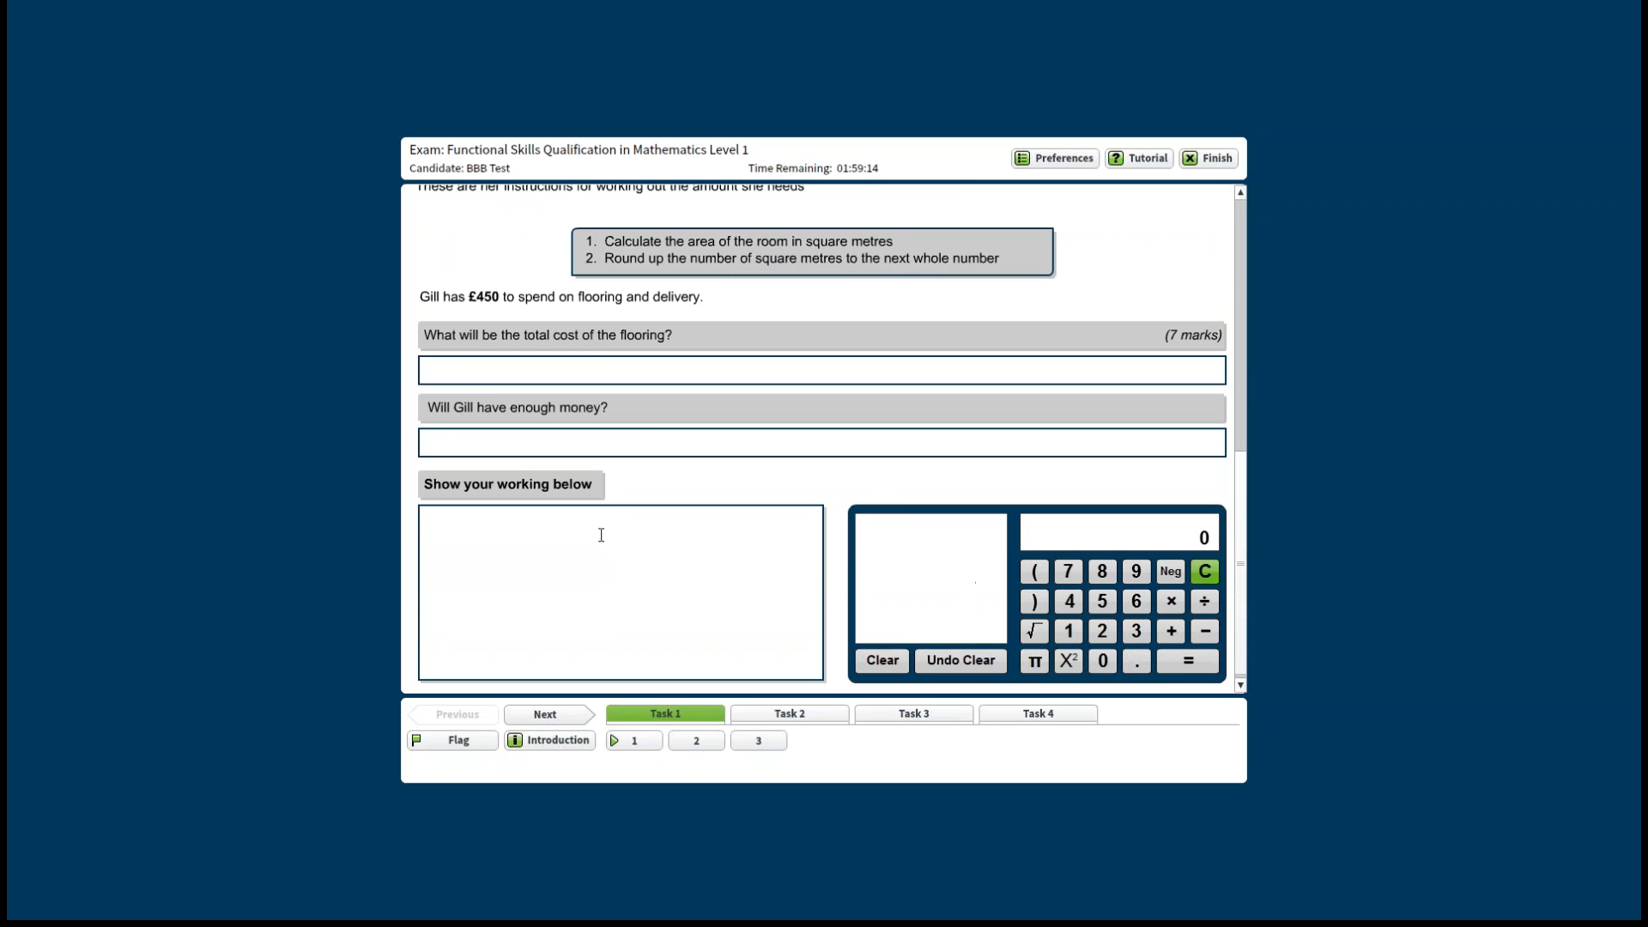
Type 'fgfgdfgdfg' in the working box, compute 123−45 = 78 on the calculator, then clear it.
type("fgfgdfg")
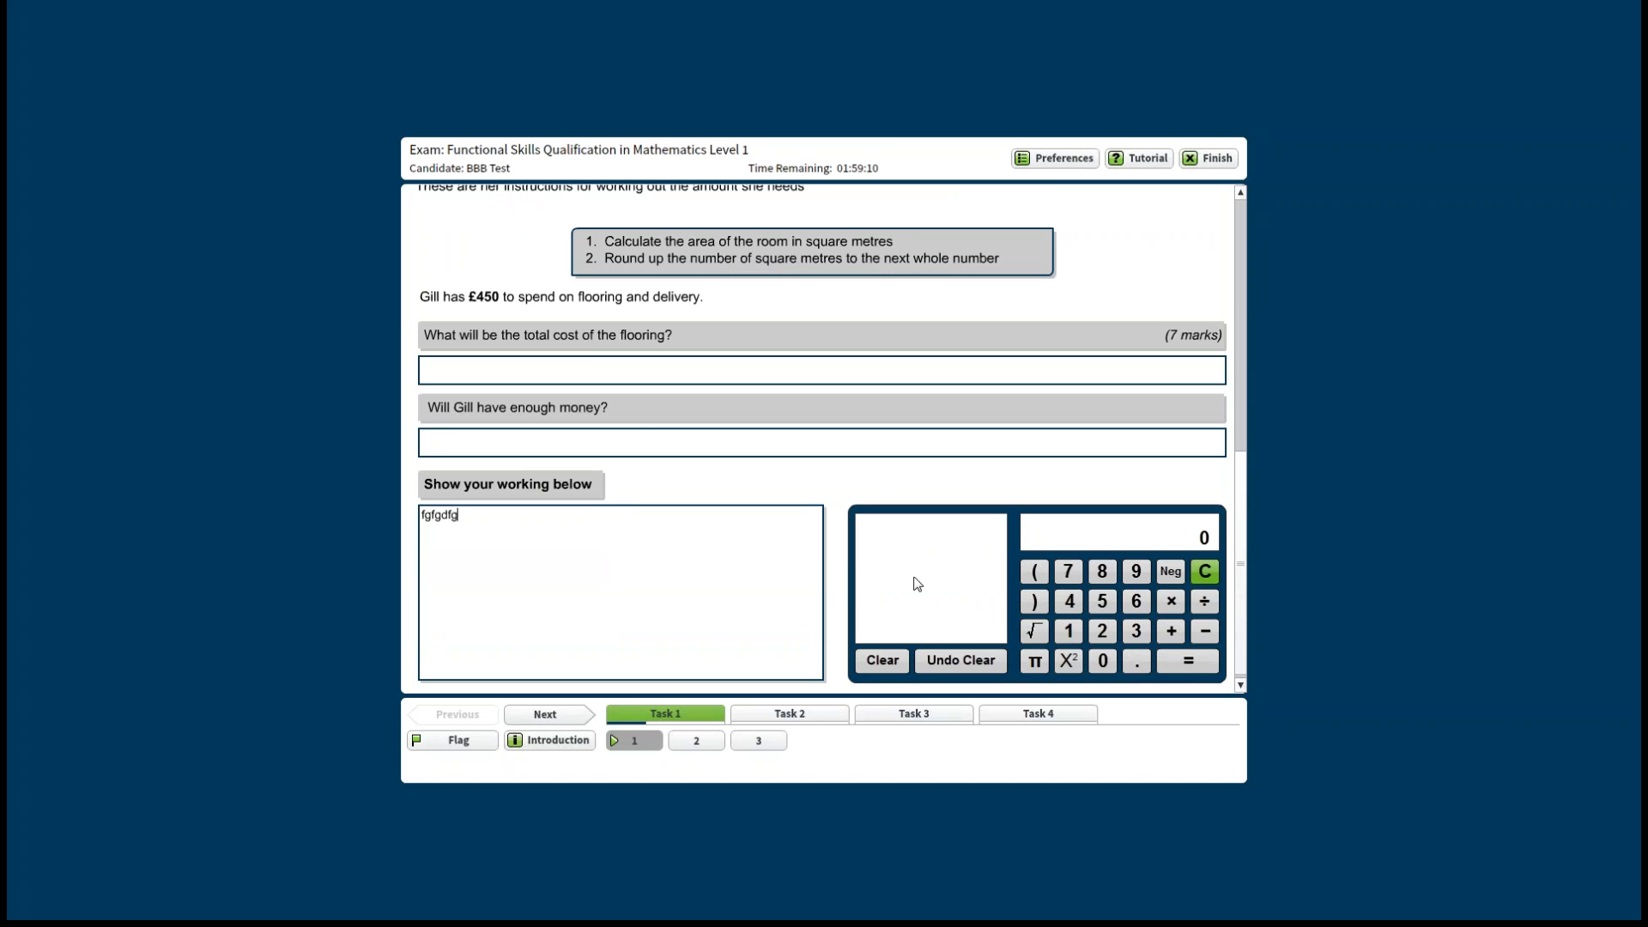
type("dfg")
left_click(1069, 631)
left_click(1102, 631)
left_click(1147, 633)
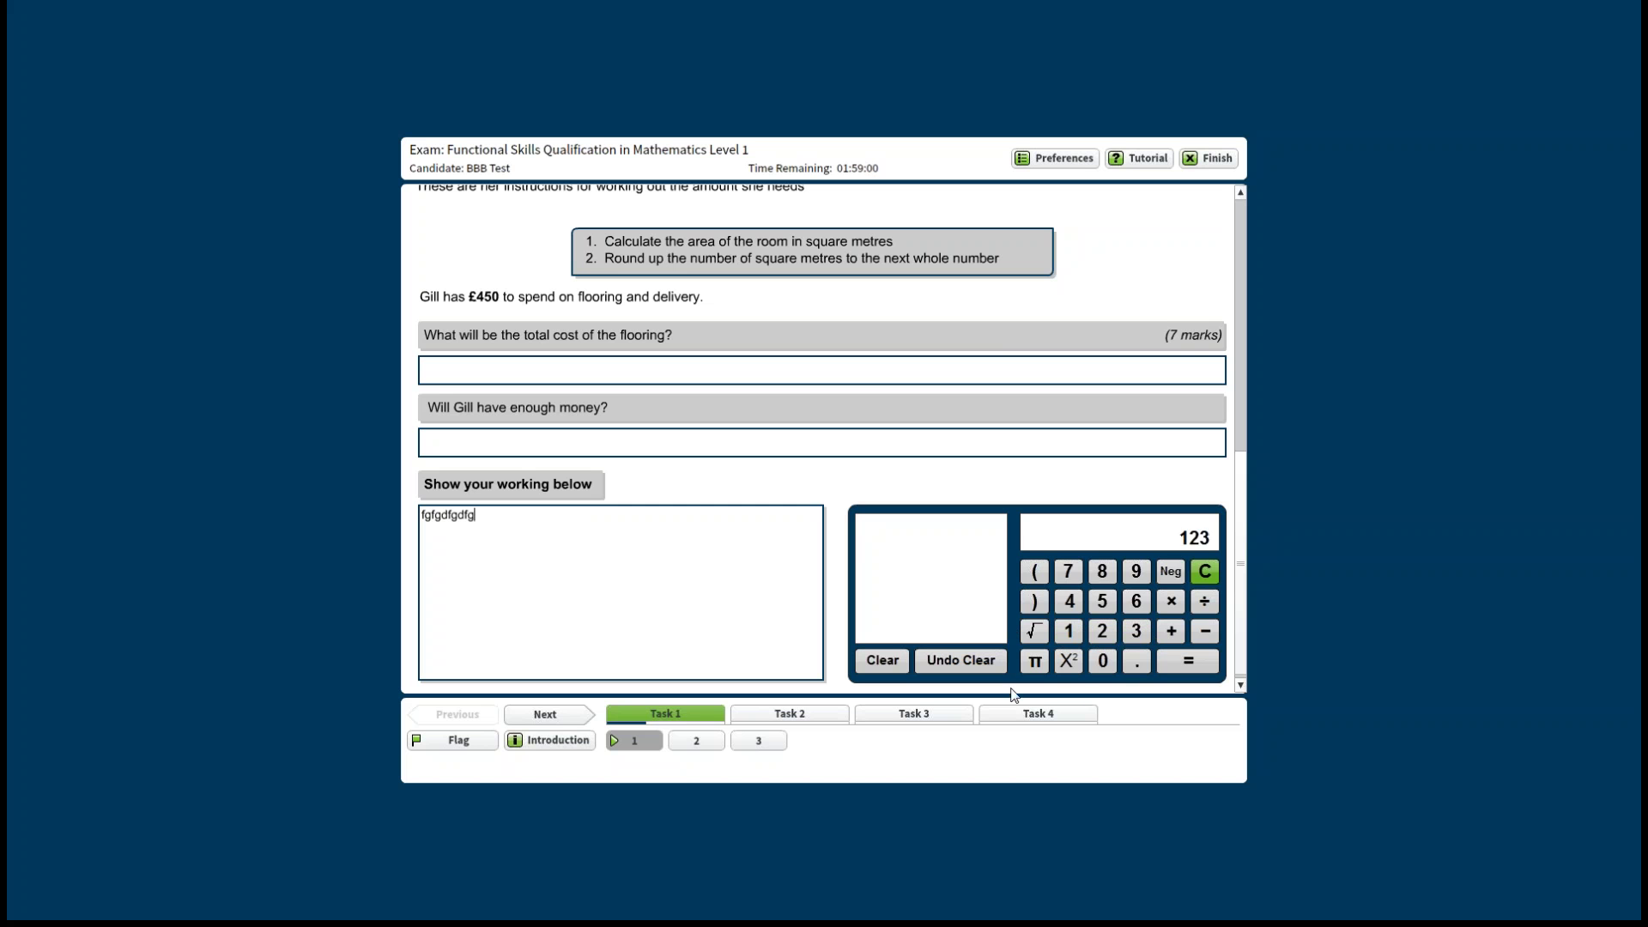
left_click(1204, 631)
left_click(1069, 601)
left_click(1103, 601)
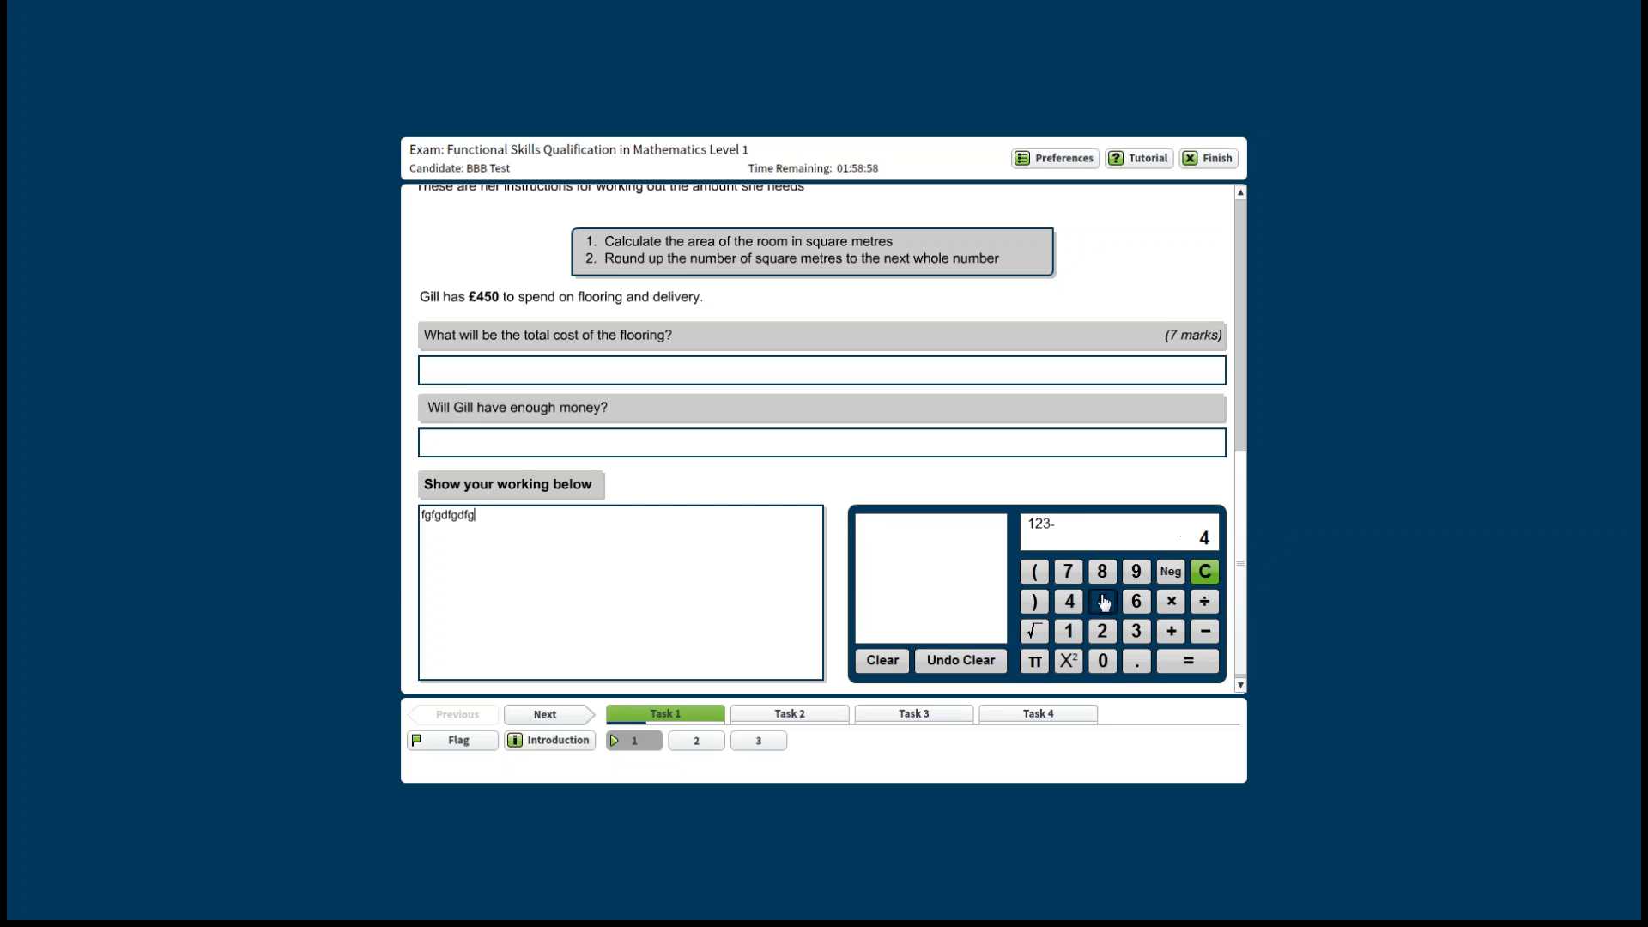
left_click(1190, 666)
left_click(888, 664)
Move via Task 2 to Task 4, flag Question 1 for review, and briefly view the tutorial.
left_click(797, 716)
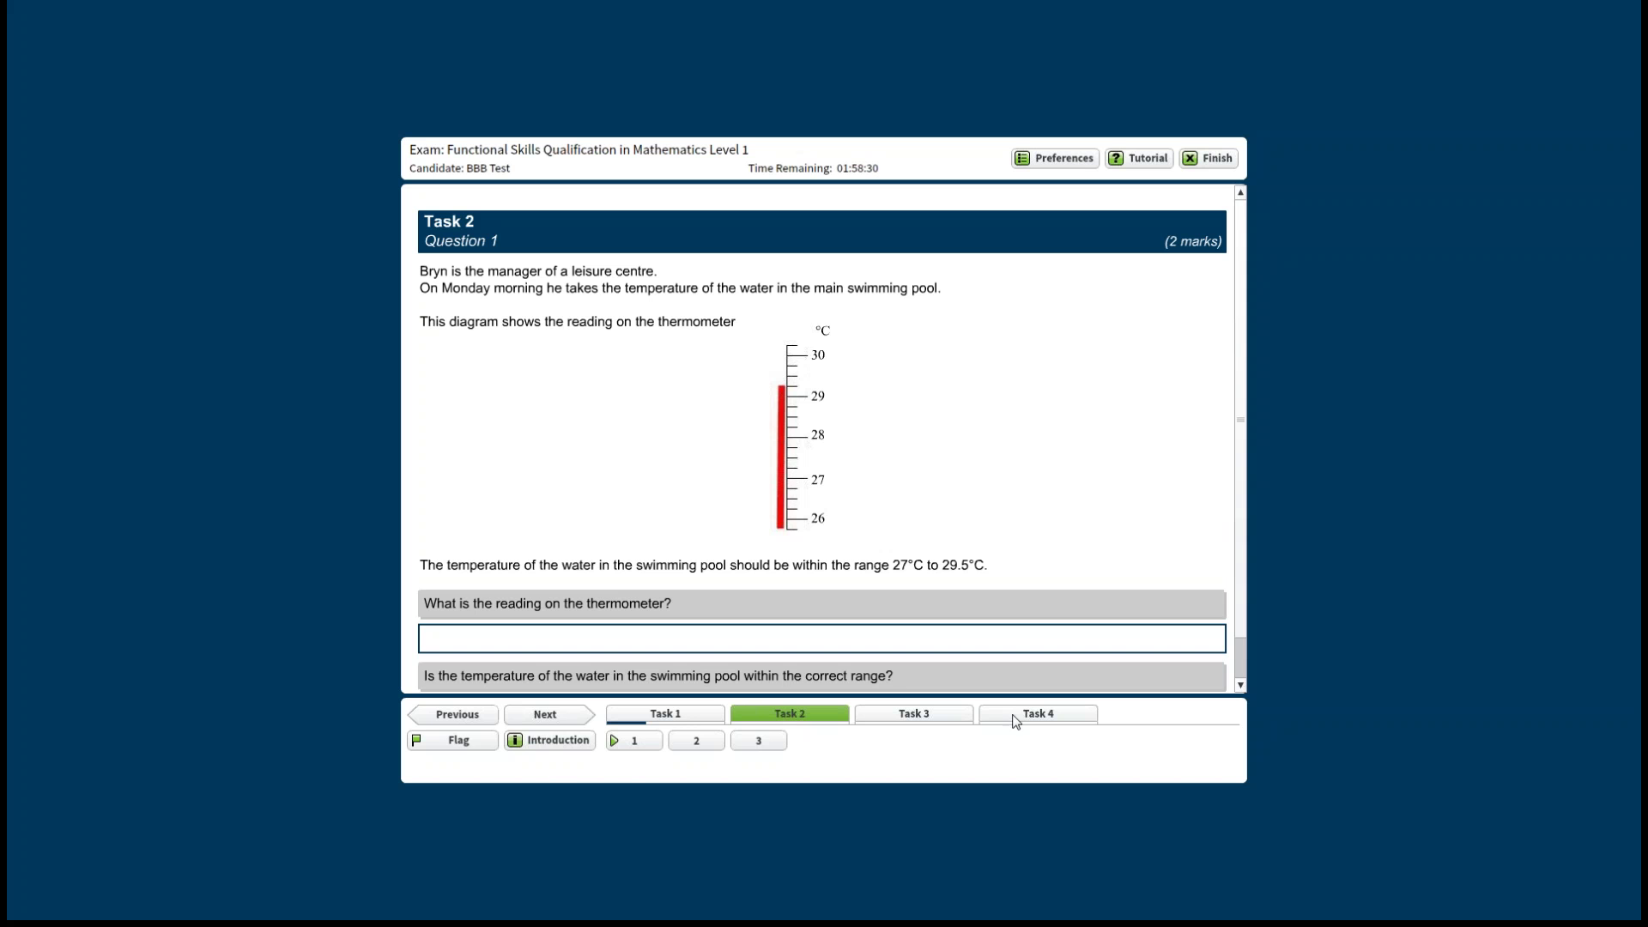
left_click(1014, 718)
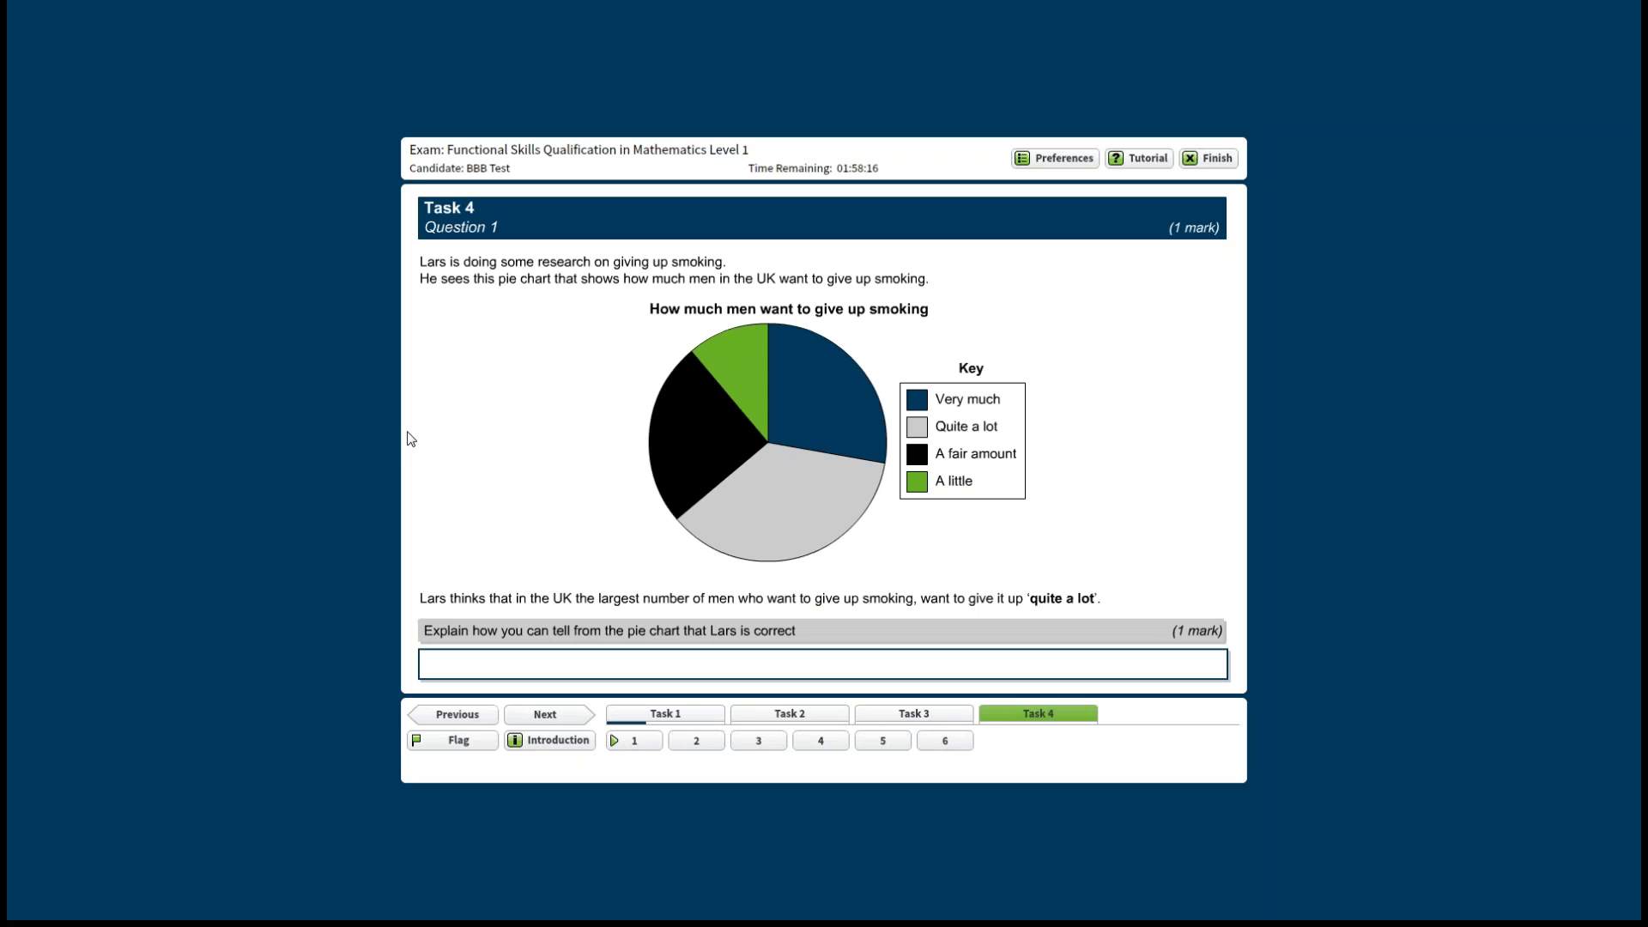
left_click(458, 740)
left_click(1143, 162)
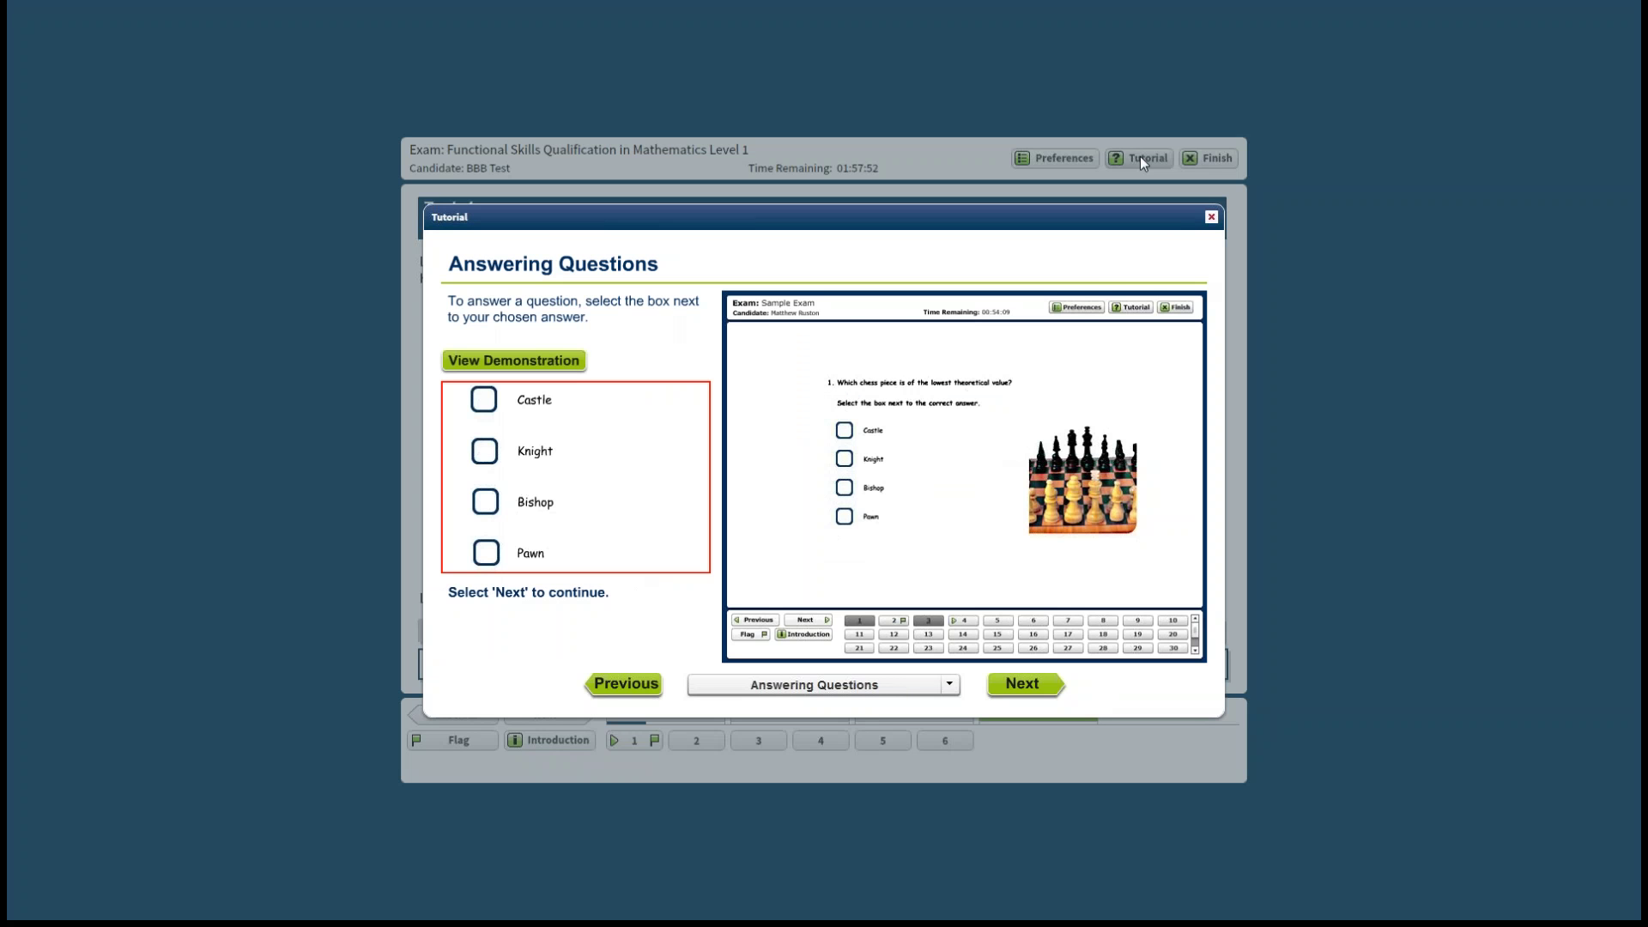
left_click(1212, 218)
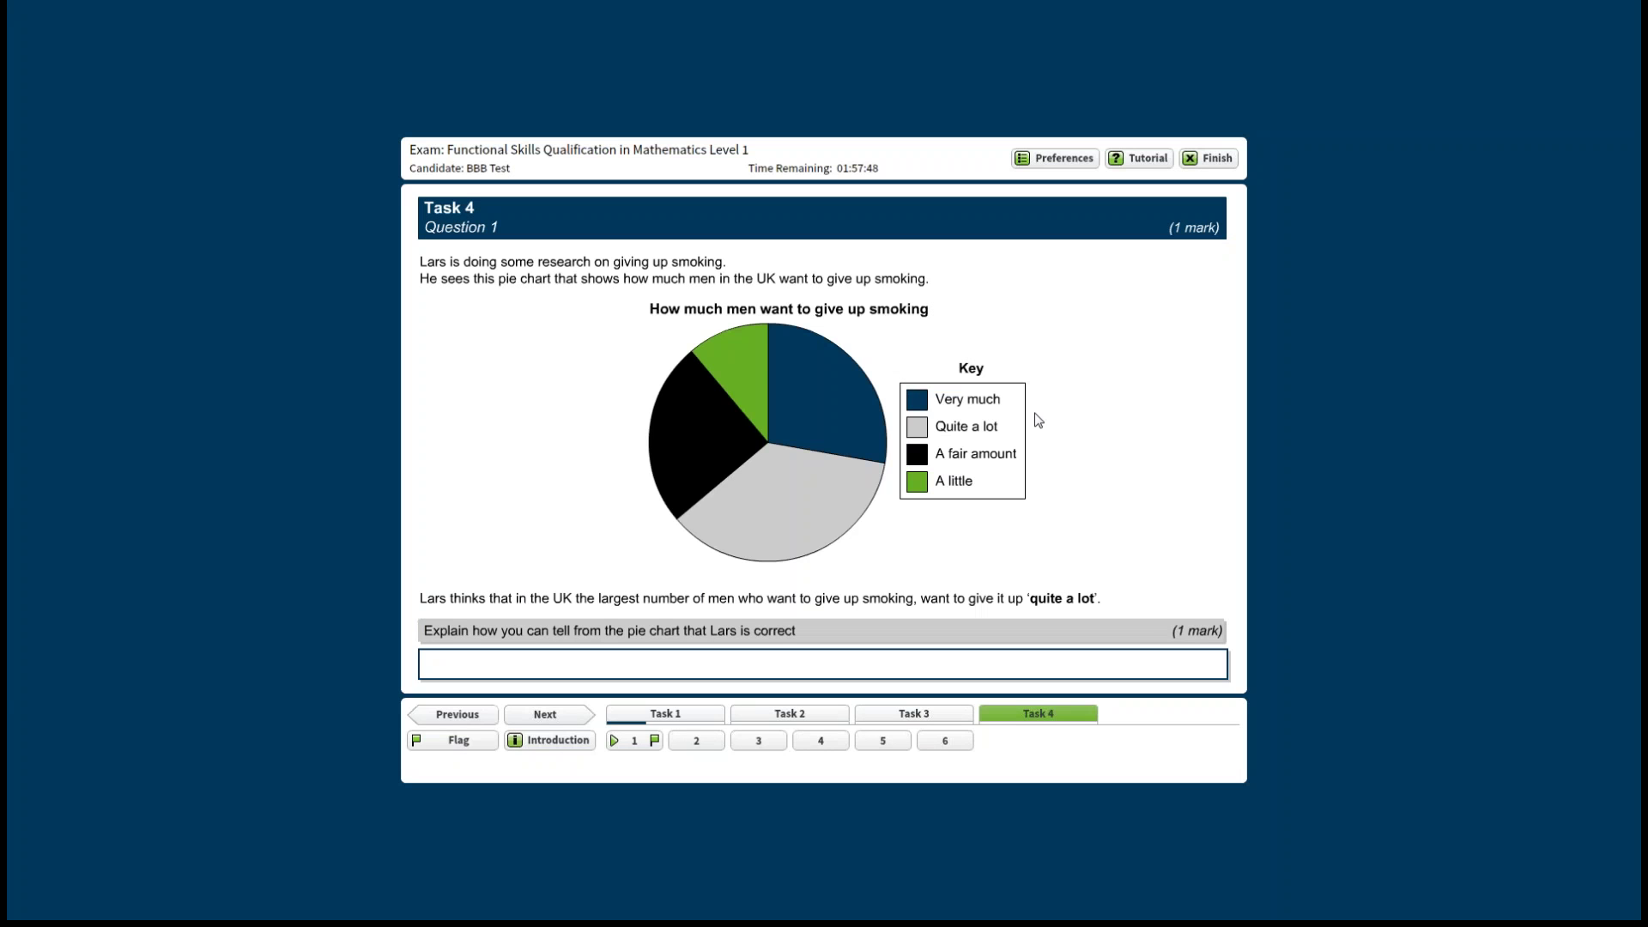
Go to Task 4 Question 6, scroll through it, and choose Finish to end the exam.
left_click(945, 738)
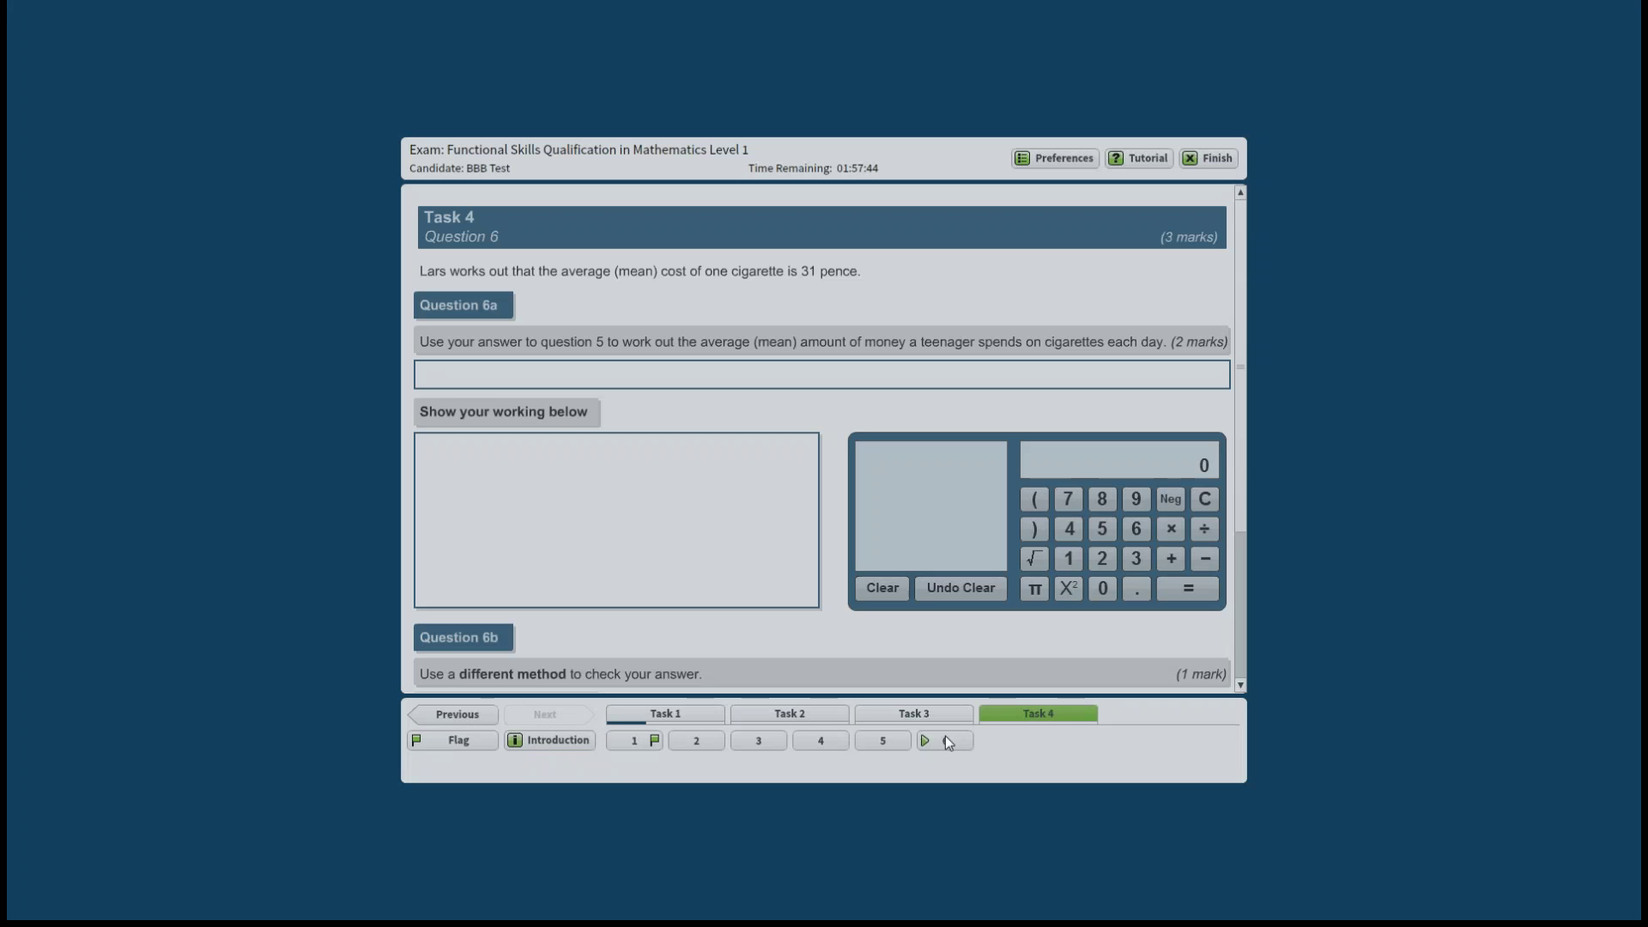
scroll(609, 481, "down", 2)
scroll(613, 495, "down", 4)
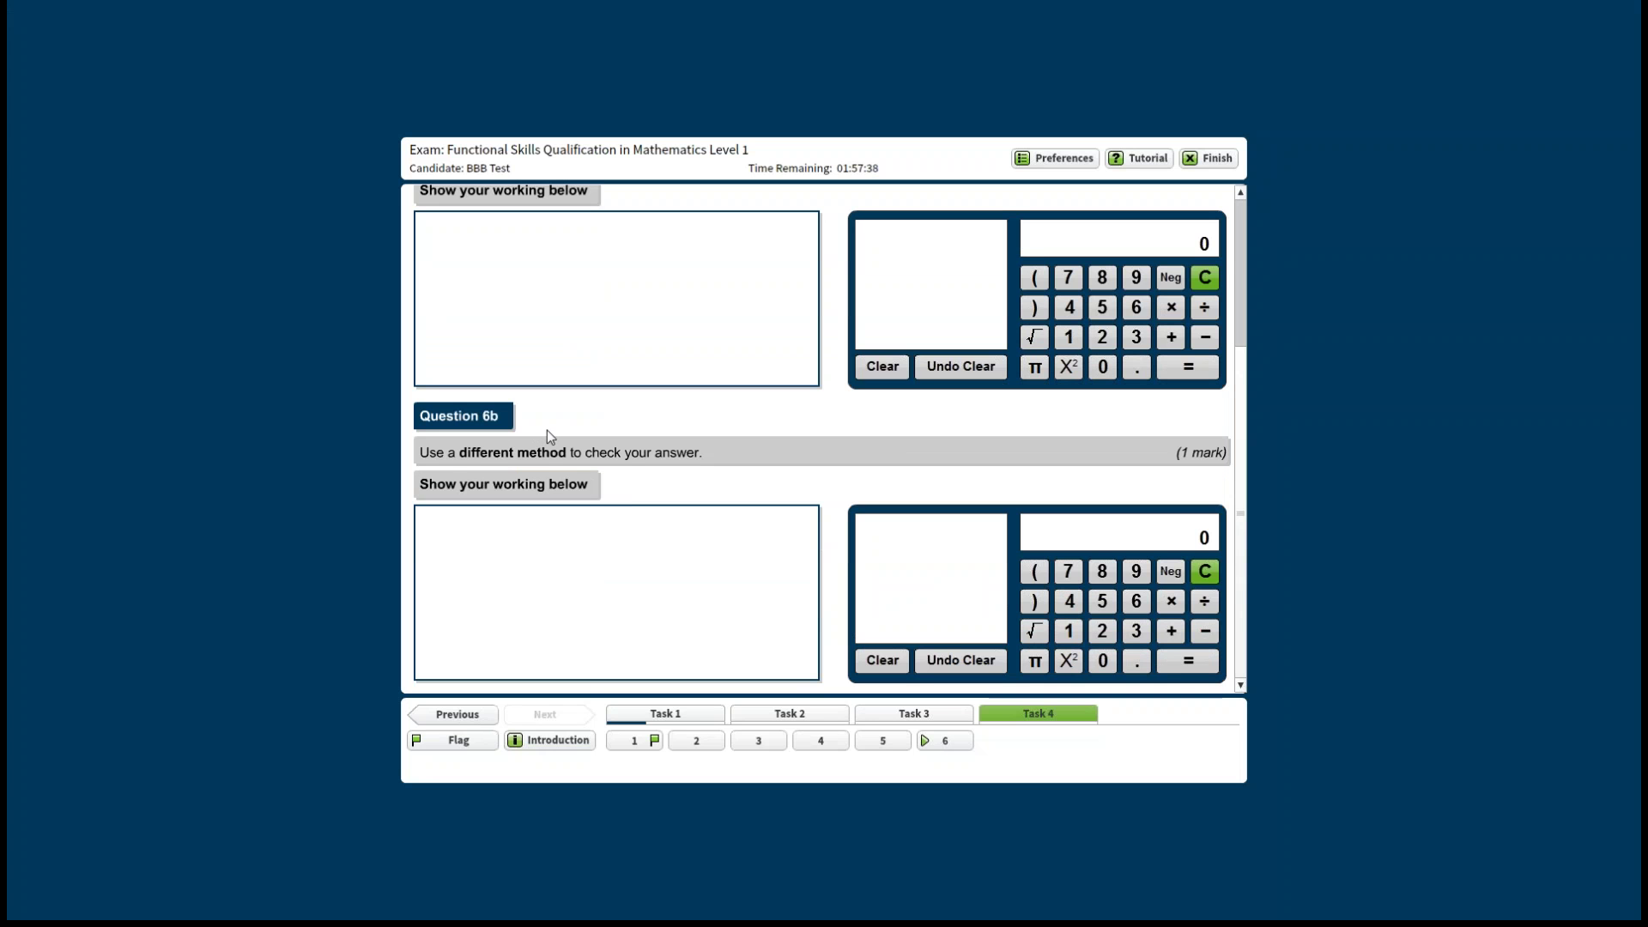
left_click(1217, 159)
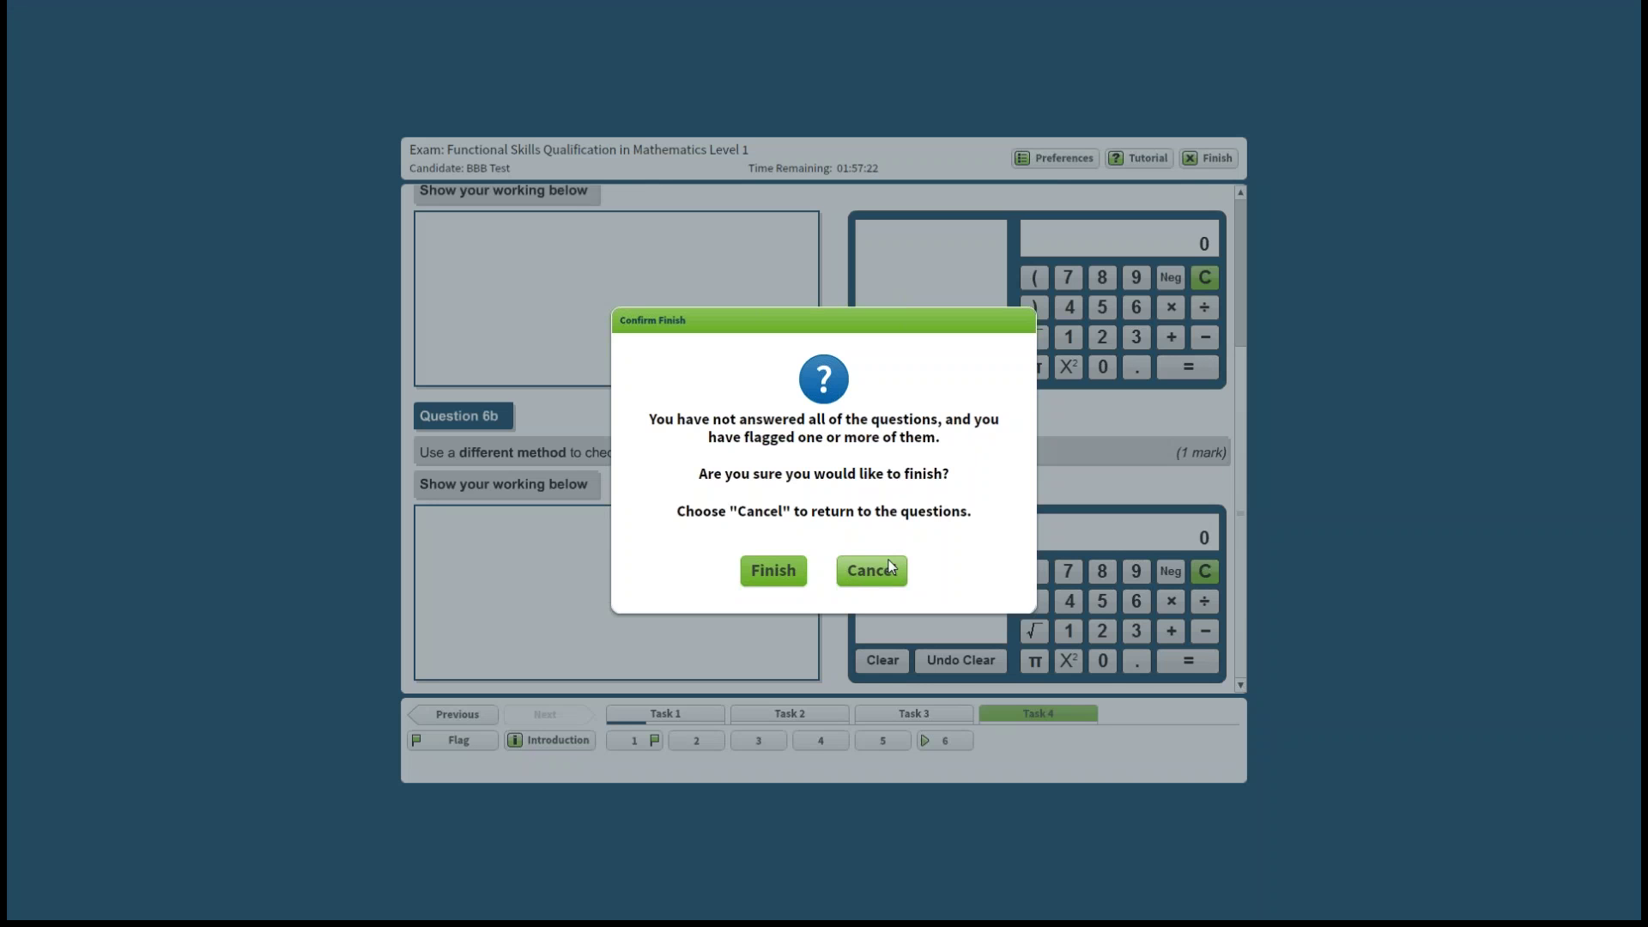
Confirm finishing despite unanswered and flagged questions, then exit the Mathematics Level 1 exam.
left_click(783, 571)
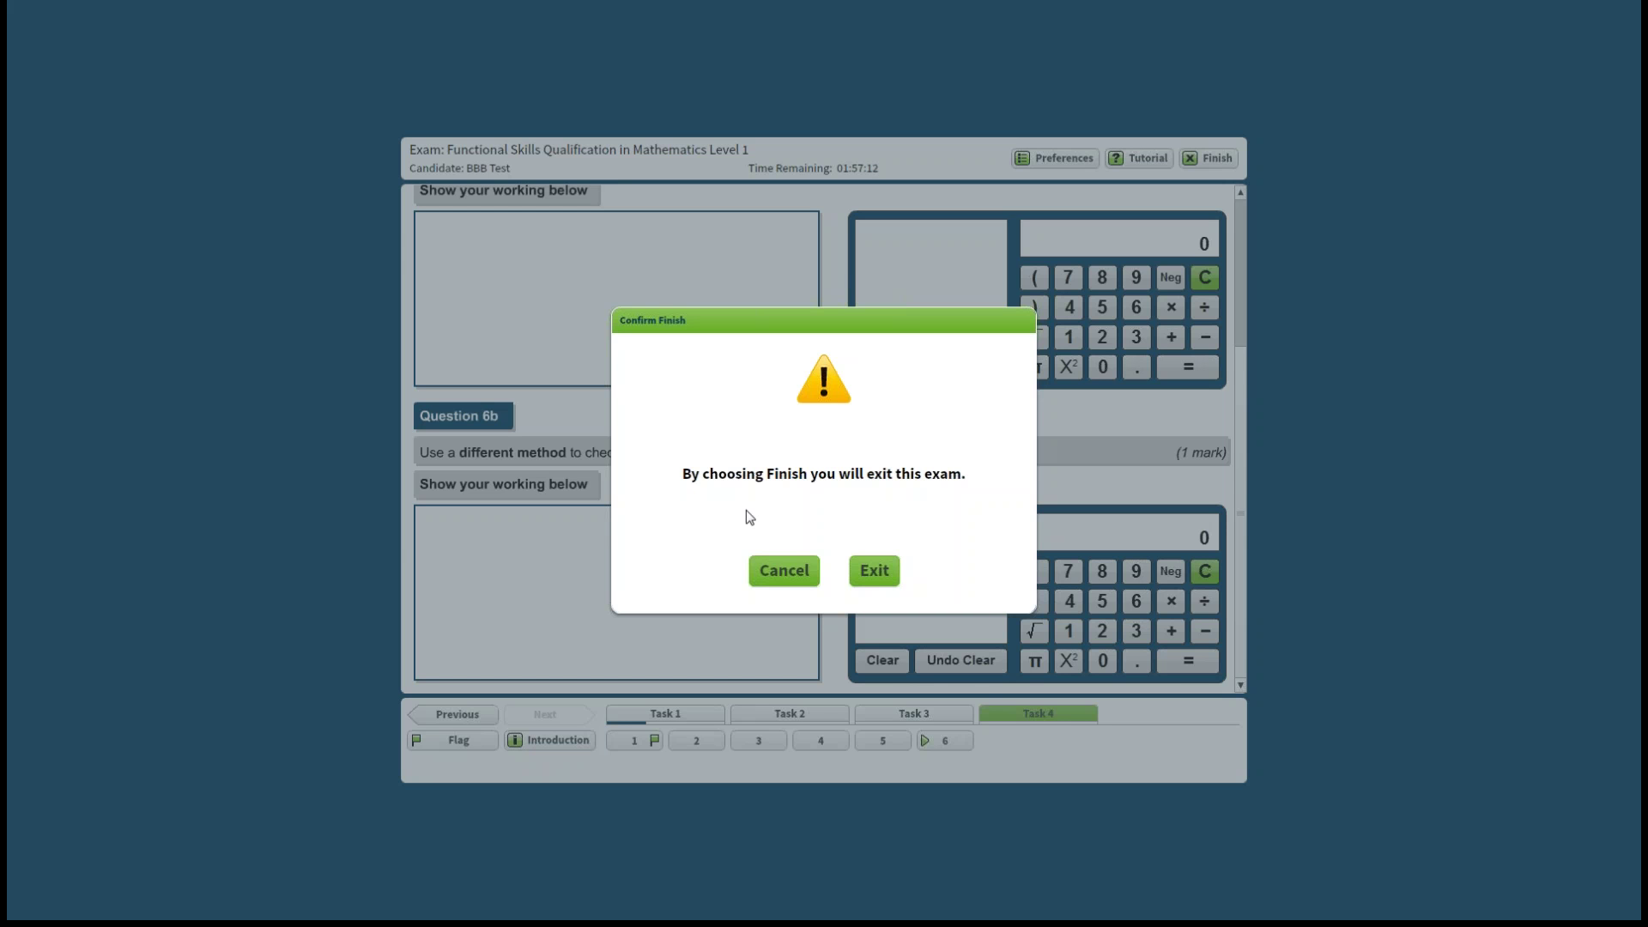
left_click(875, 584)
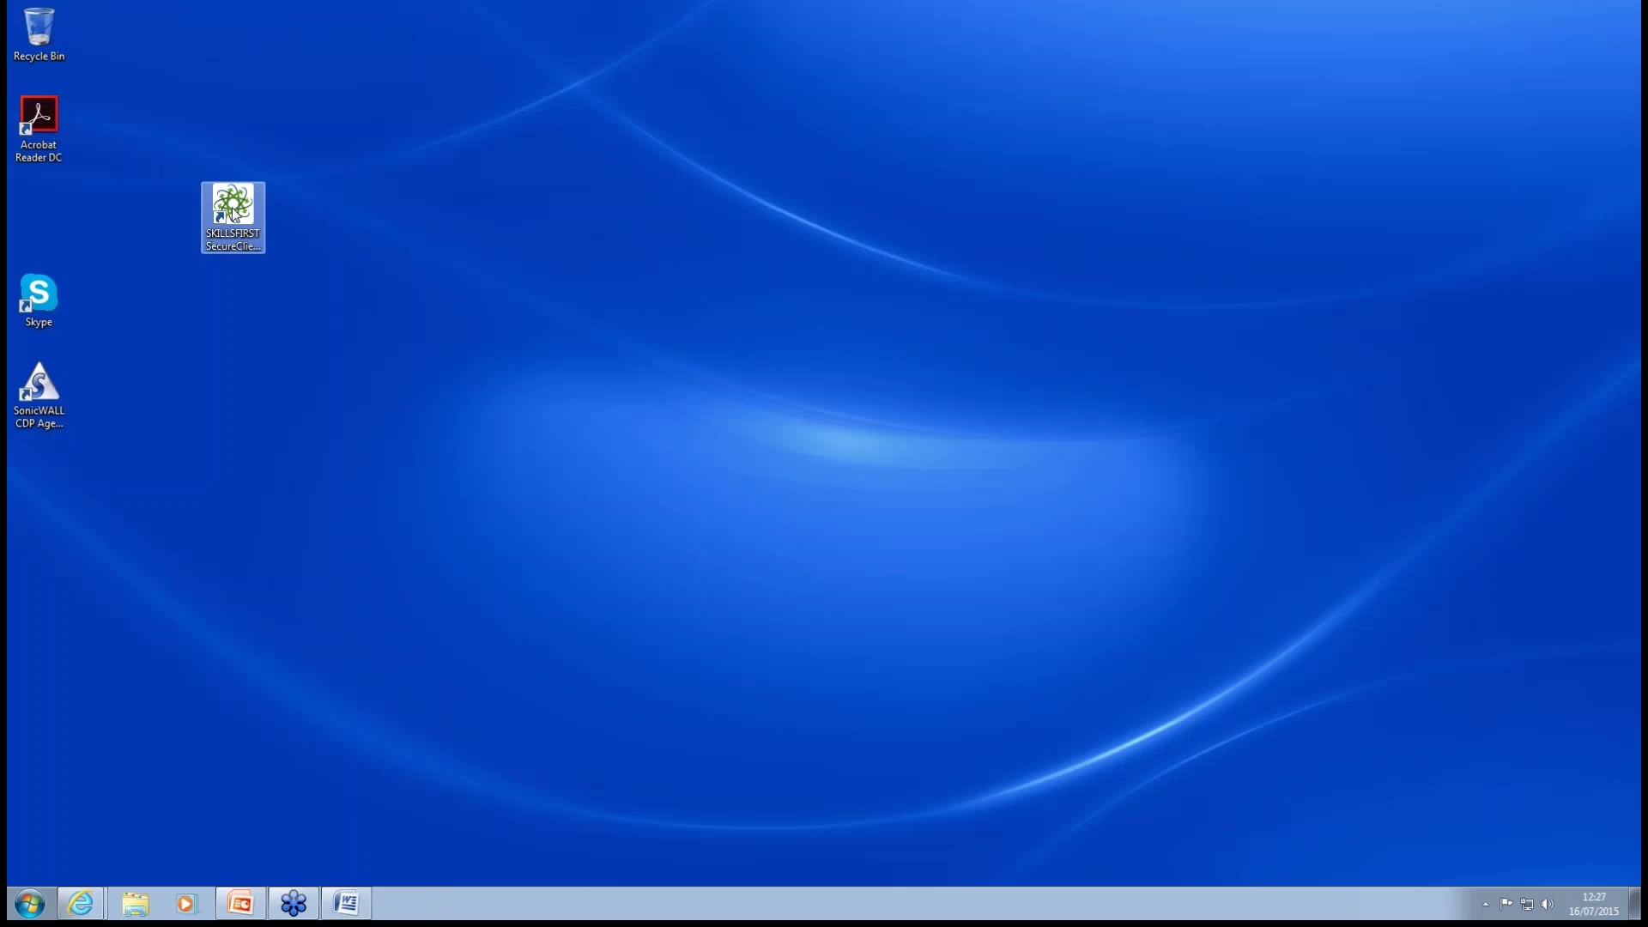
Relaunch Skillsfirst SecureClient from its desktop icon and close the Log In window without a keycode.
left_click(231, 211)
double_click(231, 211)
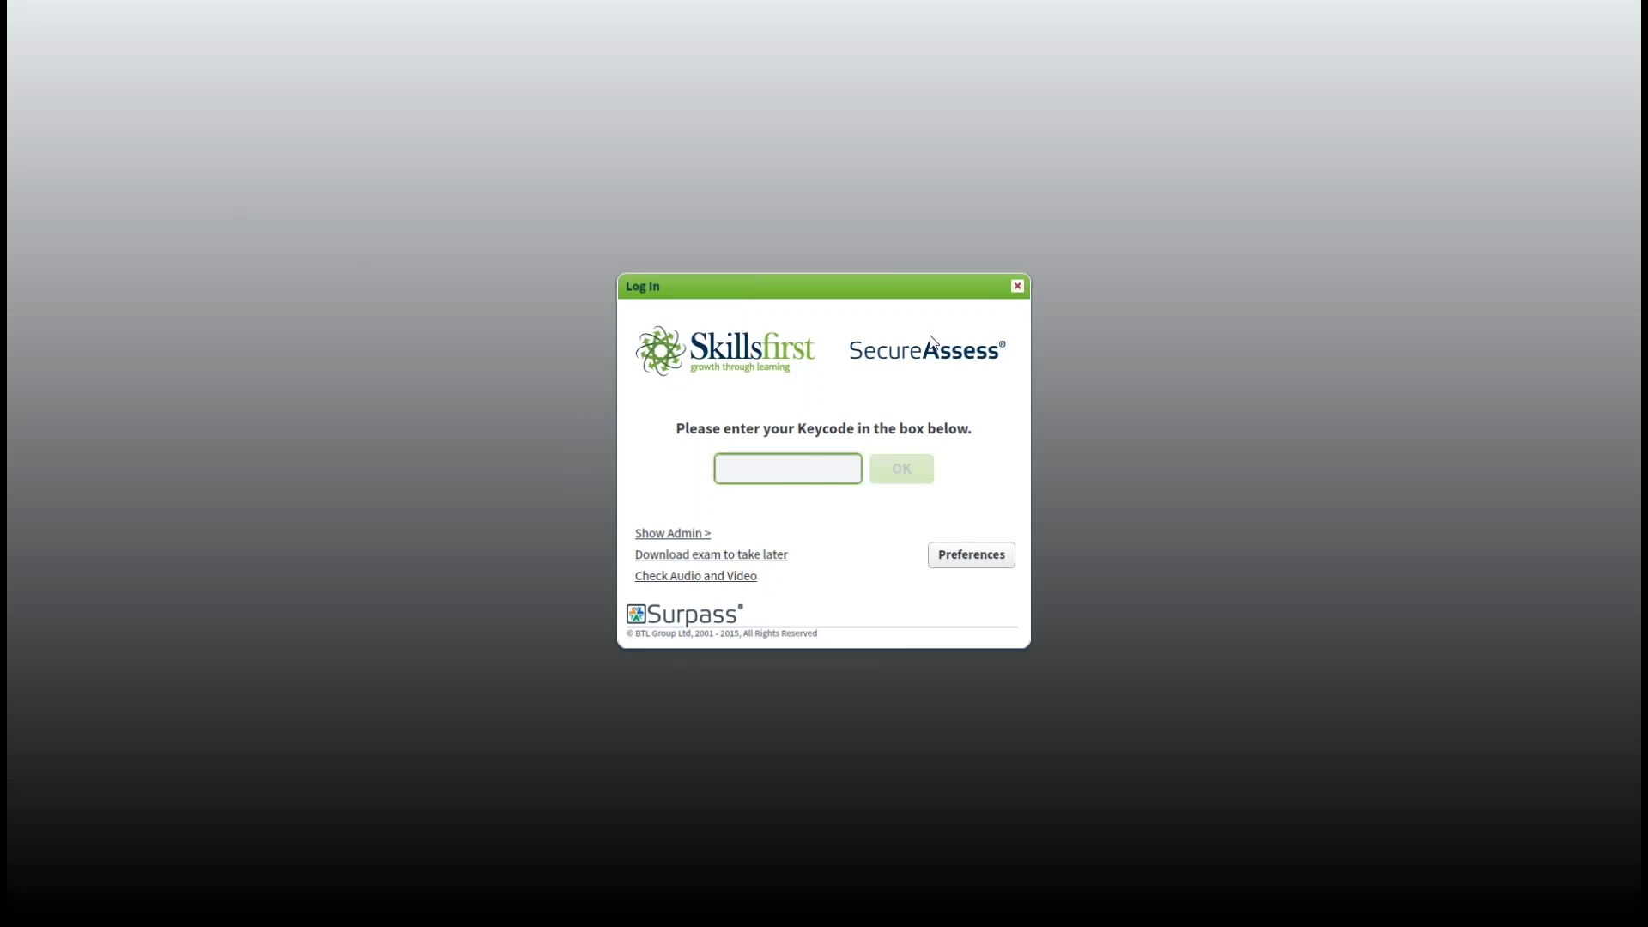
left_click(1017, 287)
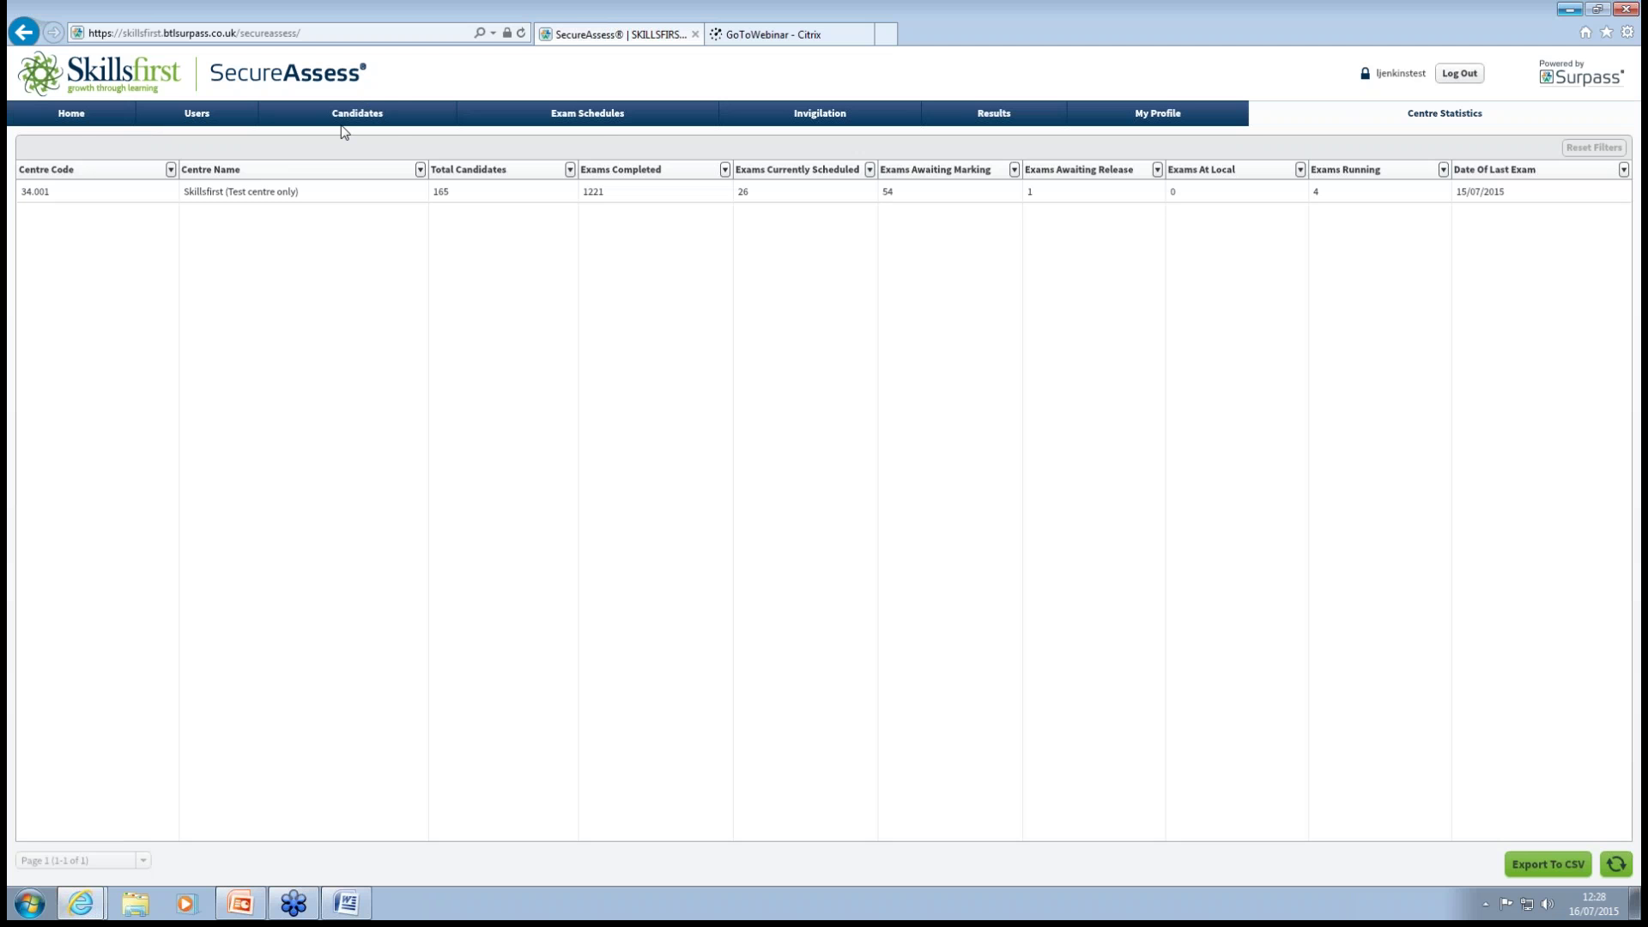
Open the Invigilation list under Exam Schedules to see the Mathematics Level 1 exam's status.
left_click(587, 116)
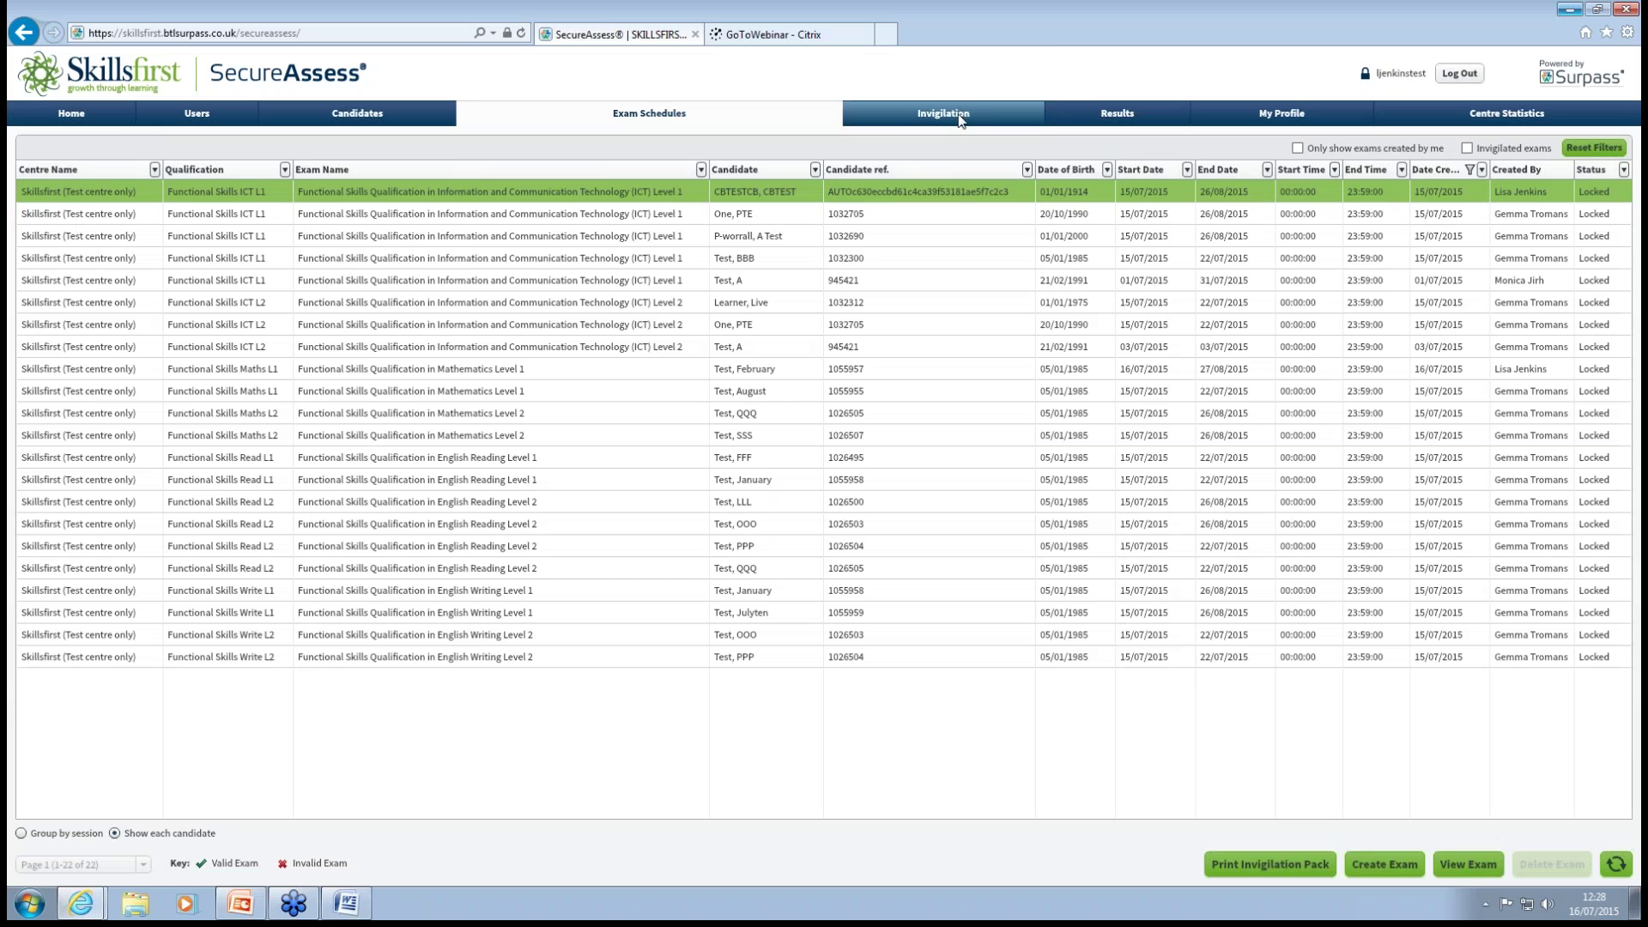
left_click(949, 113)
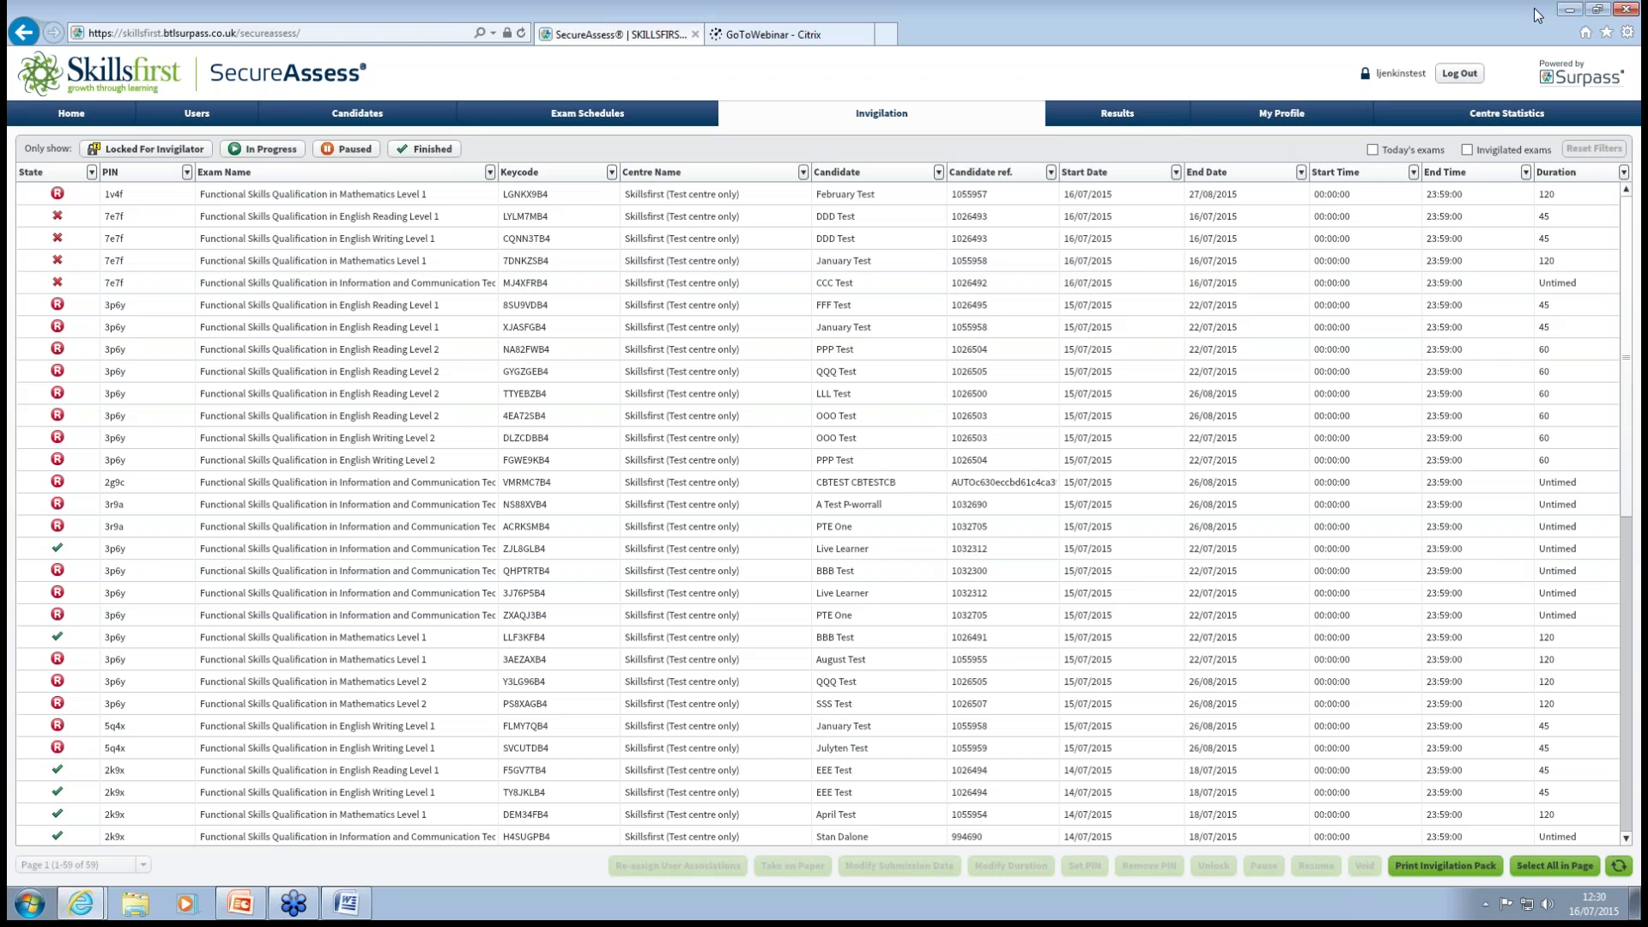
Minimise the SecureAssess browser window to reveal the Windows desktop.
left_click(1569, 11)
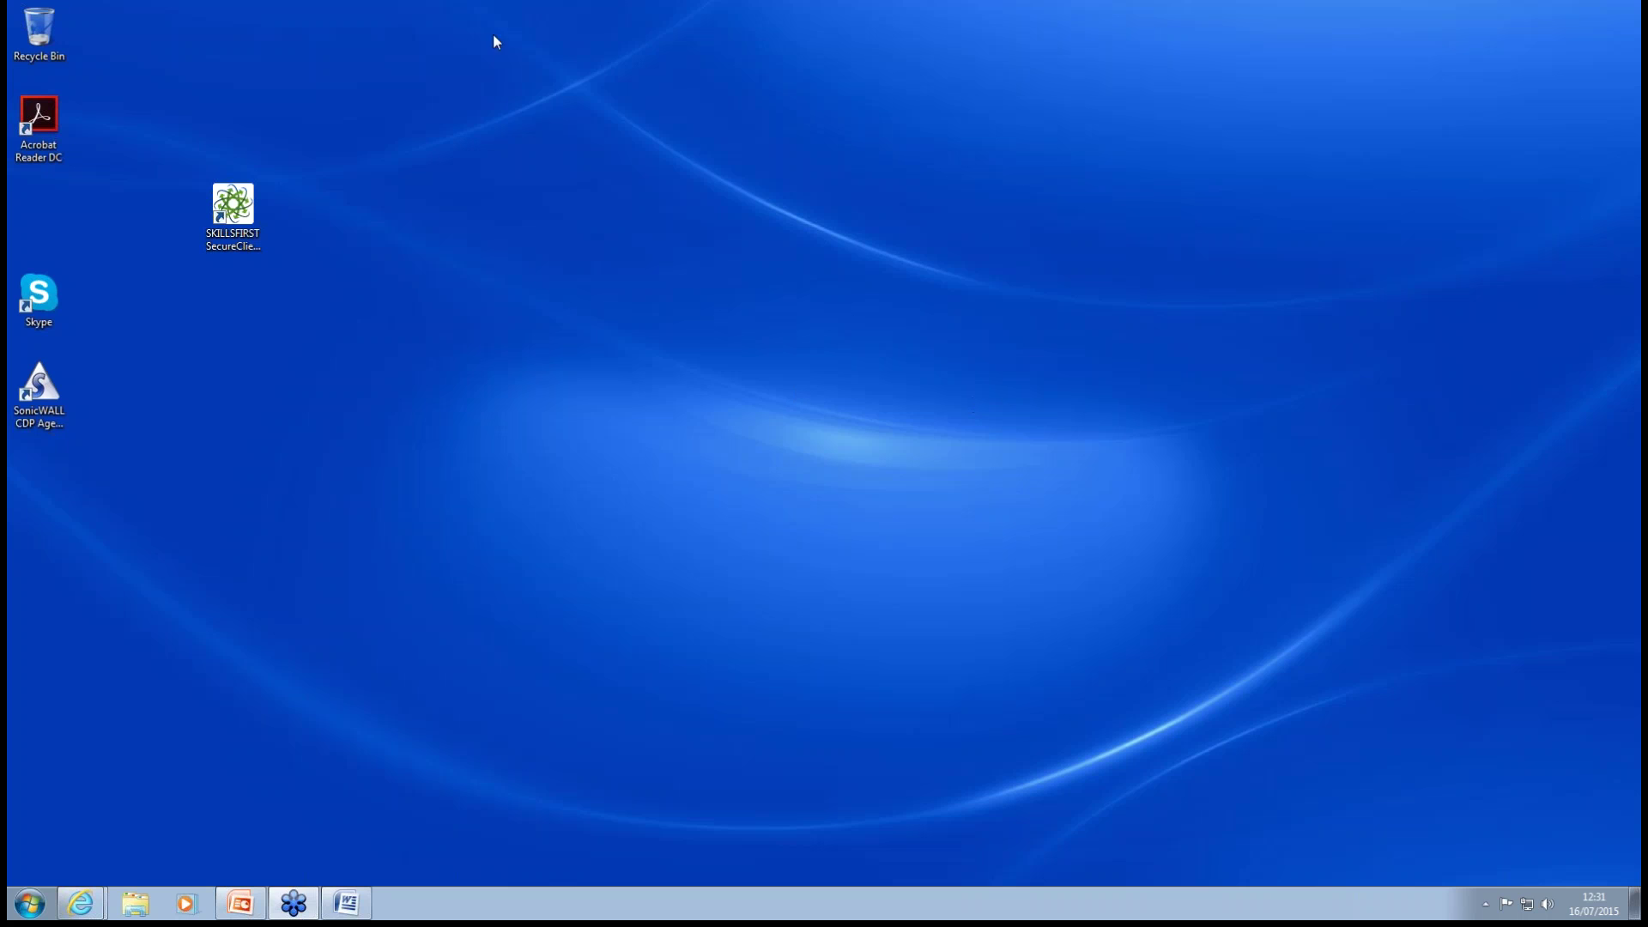
Restore the SecureAssess window from the taskbar and go to its Home page.
mouse_move(90, 901)
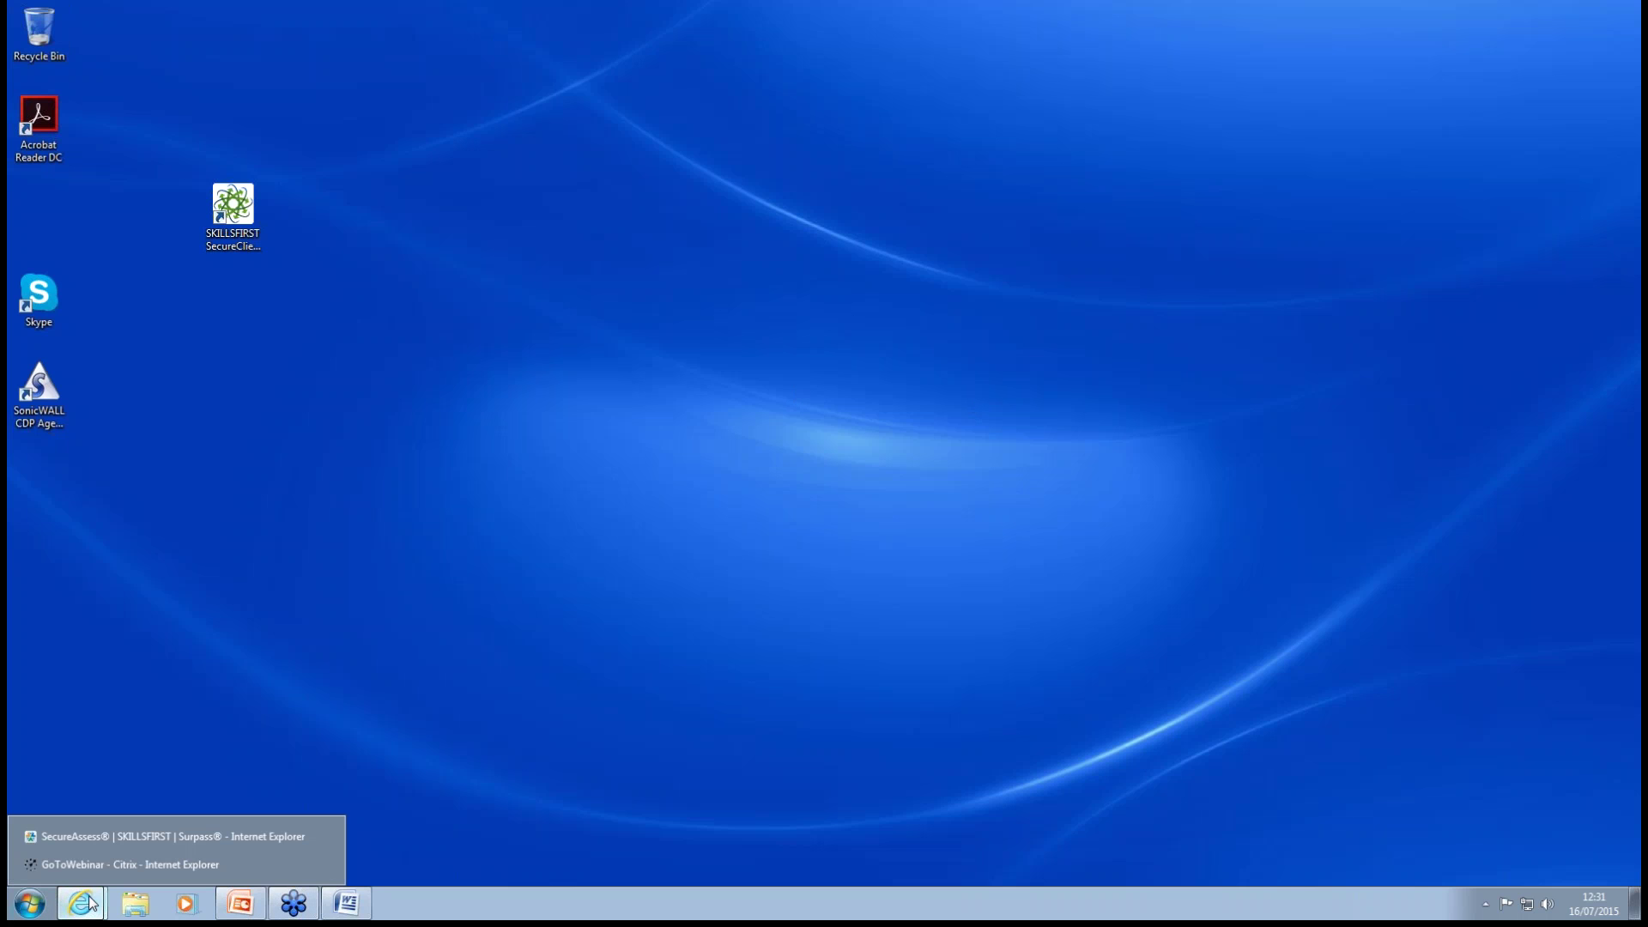
left_click(142, 837)
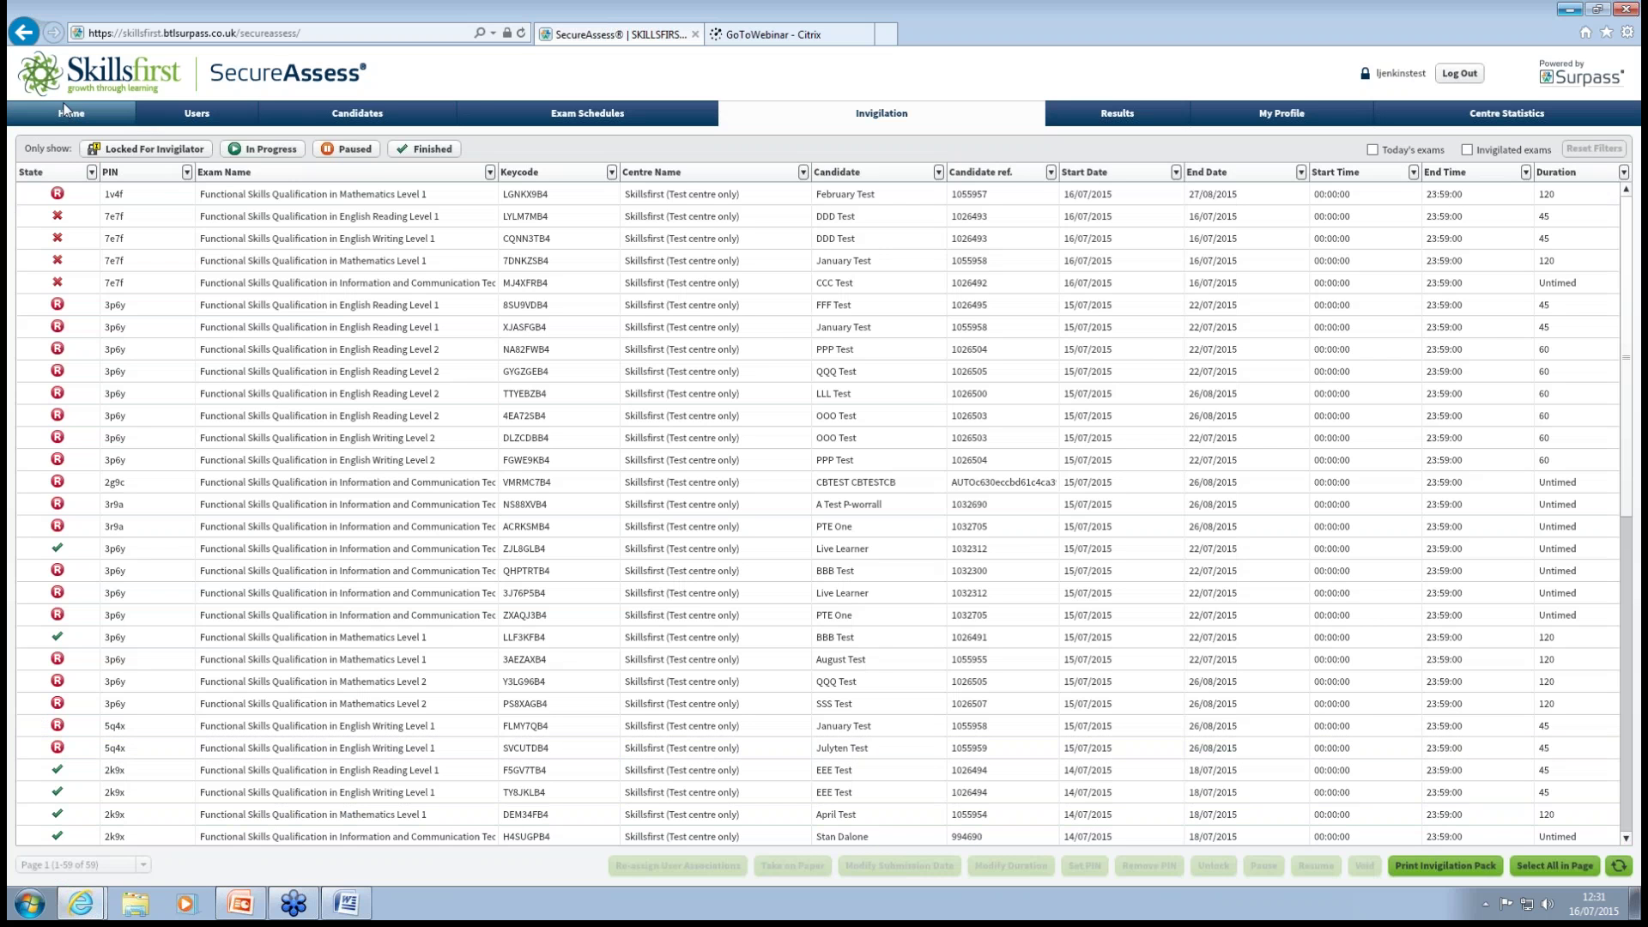
left_click(66, 120)
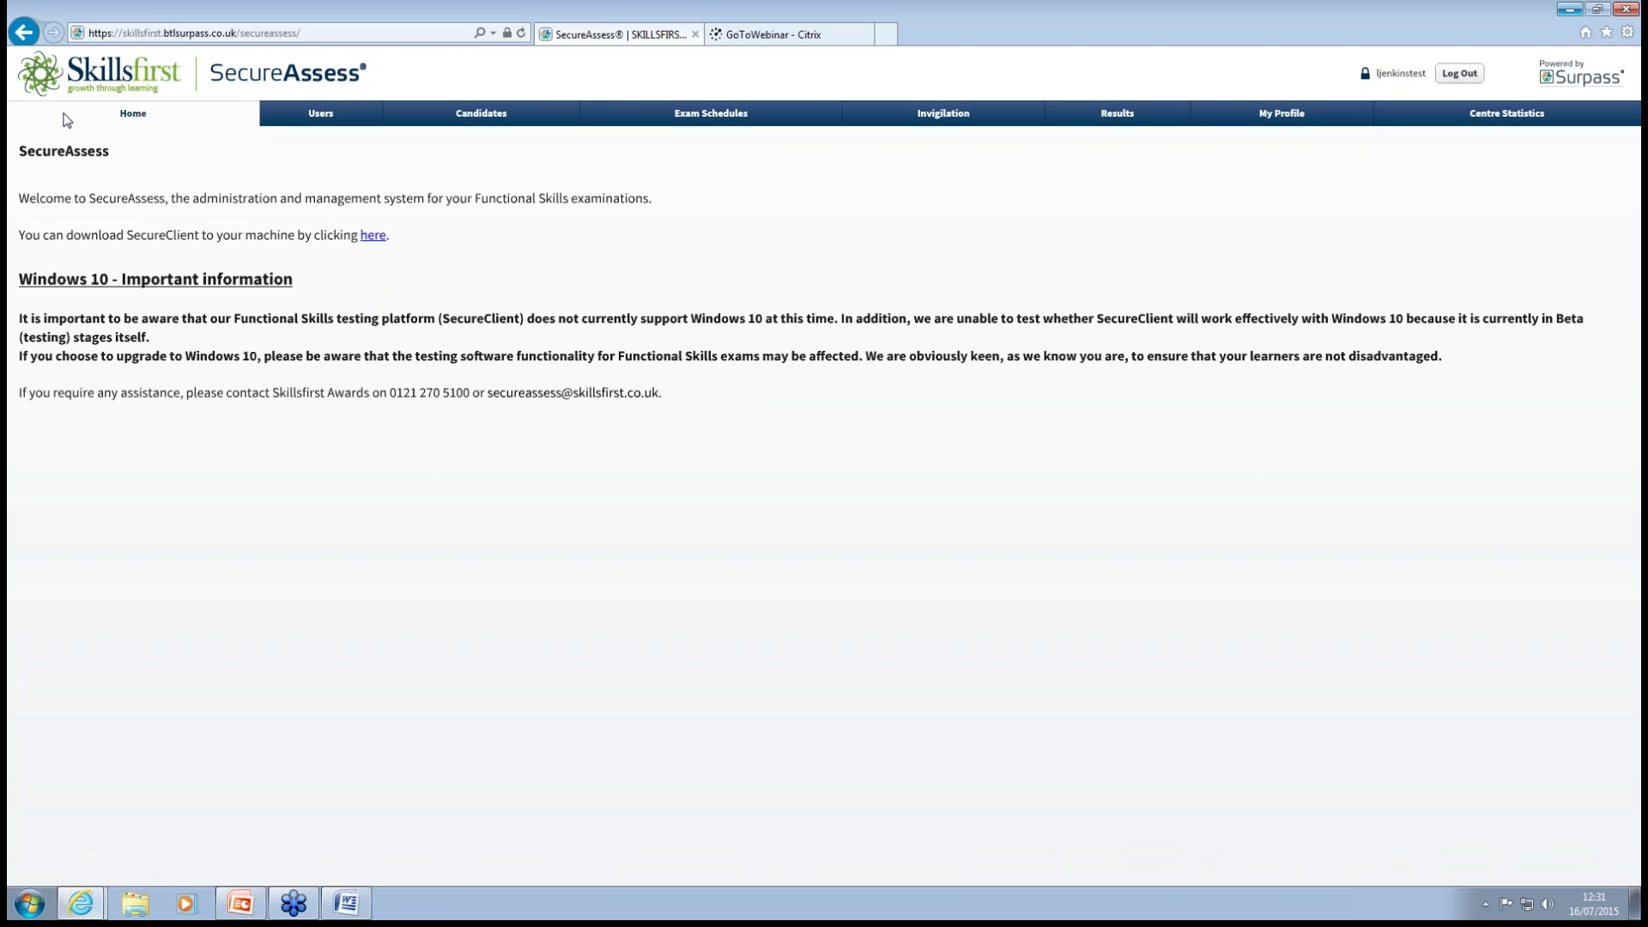